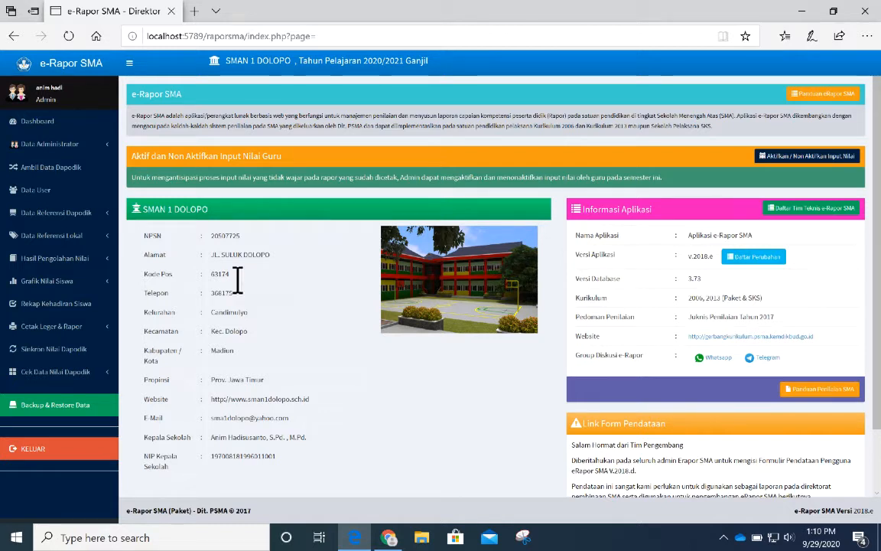
- Switch to the teacher's e-Rapor session in Chrome and review the school and application information on its dashboard
click(389, 539)
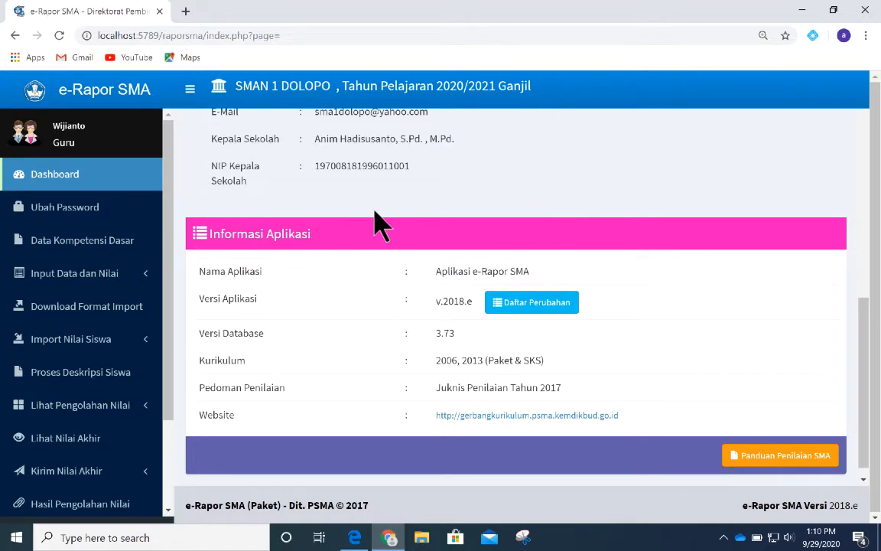
scroll(374, 227, up, 7)
scroll(374, 227, down, 7)
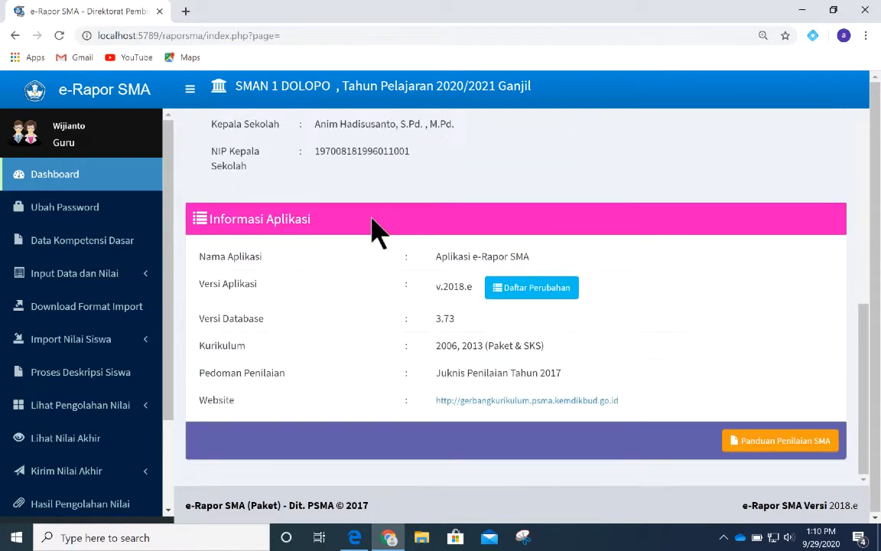
scroll(375, 227, up, 3)
scroll(374, 227, down, 3)
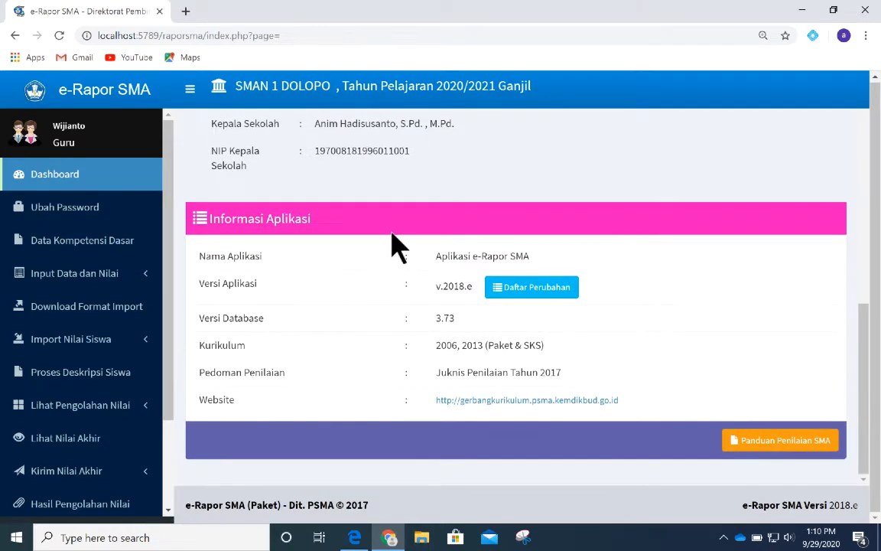
scroll(392, 246, up, 3)
scroll(392, 246, down, 2)
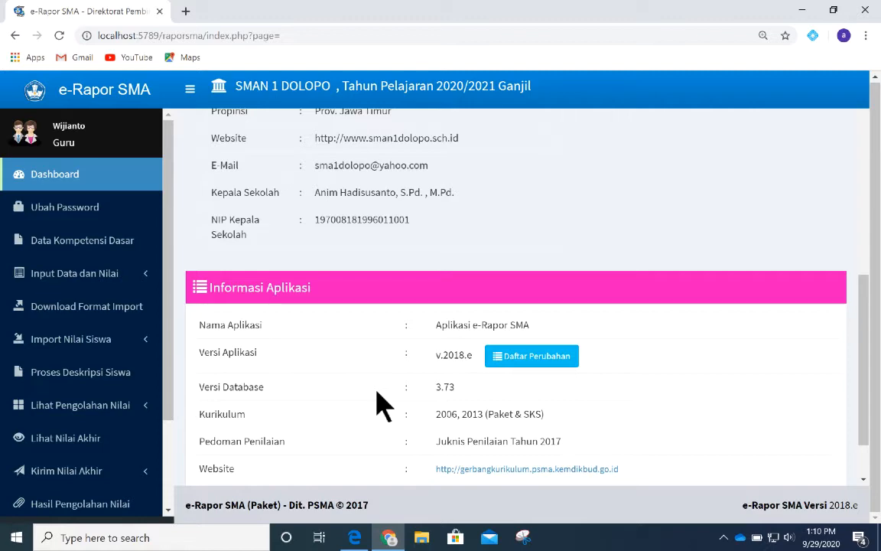
scroll(358, 246, up, 3)
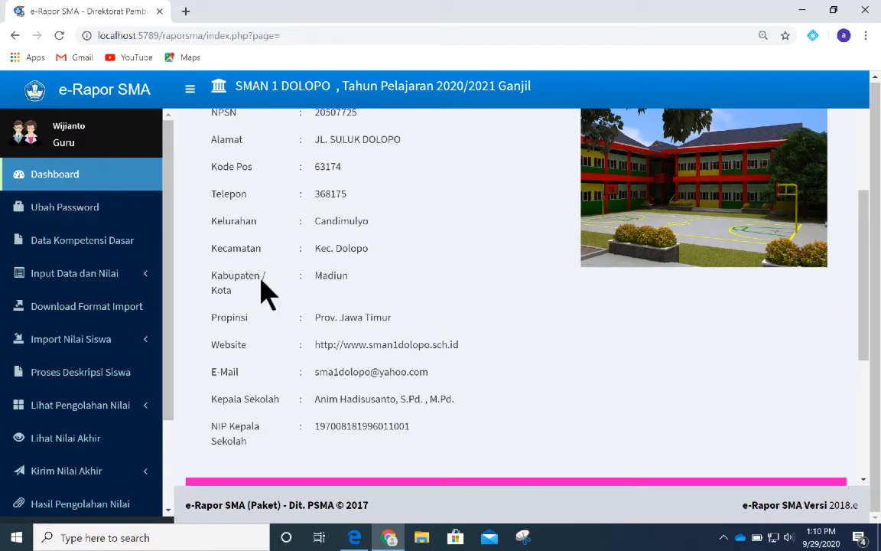
- Open the Data Kompetensi Dasar page and choose Kimia as the subject
click(90, 253)
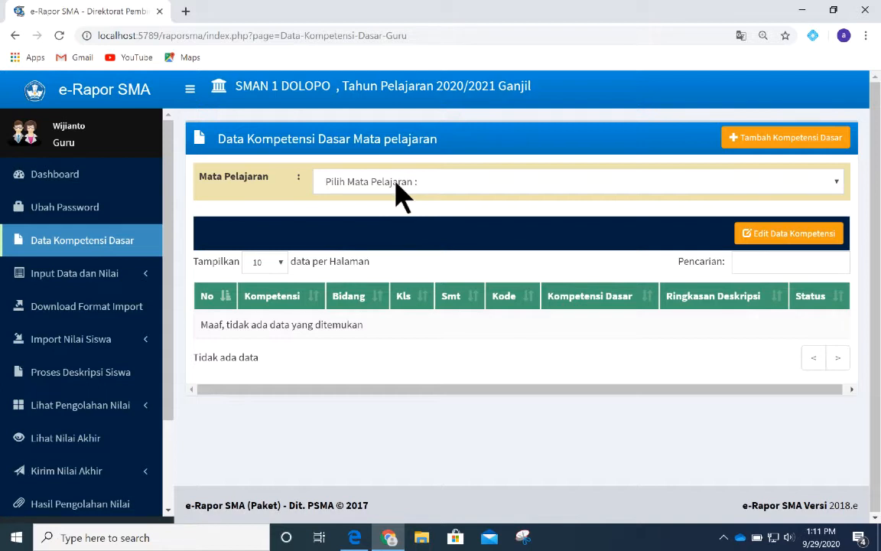
click(398, 191)
click(369, 221)
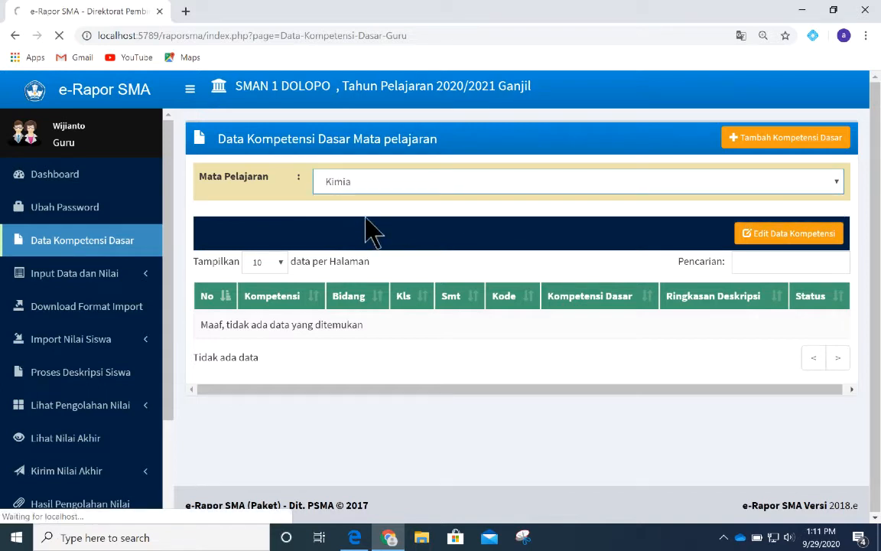
- Set the Kimia competency table to show 100 entries per page
click(282, 264)
click(270, 310)
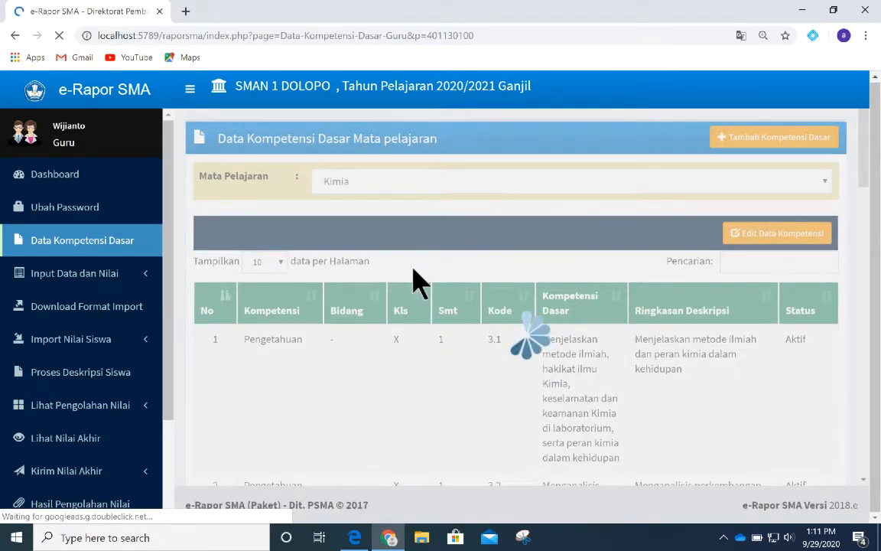
scroll(426, 280, down, 15)
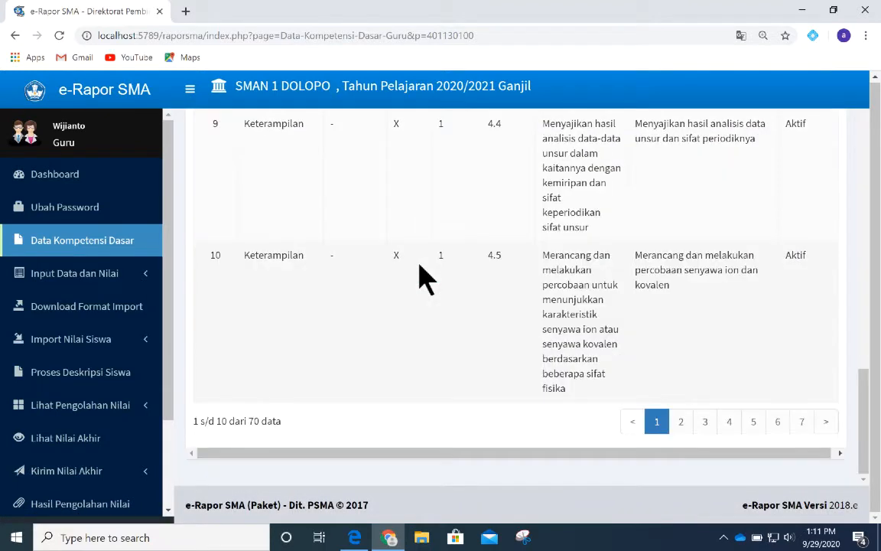
scroll(426, 279, up, 15)
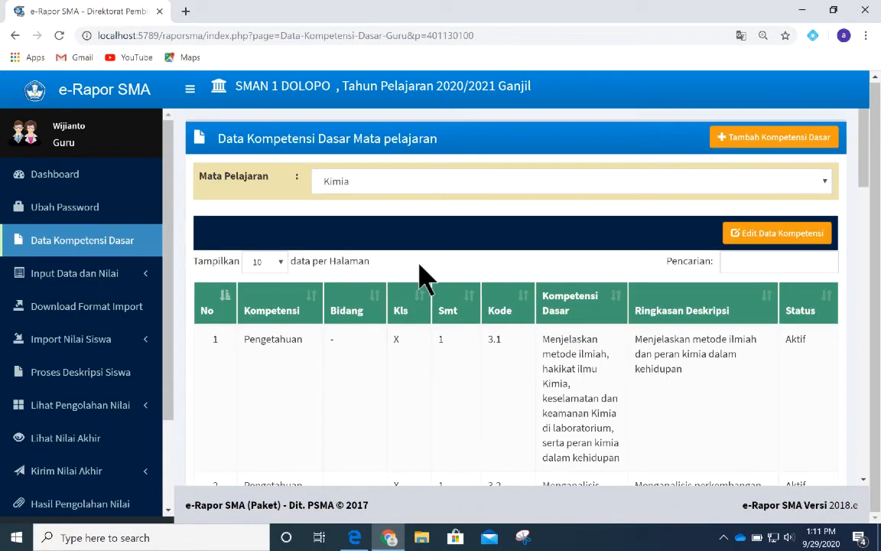
click(277, 266)
click(267, 314)
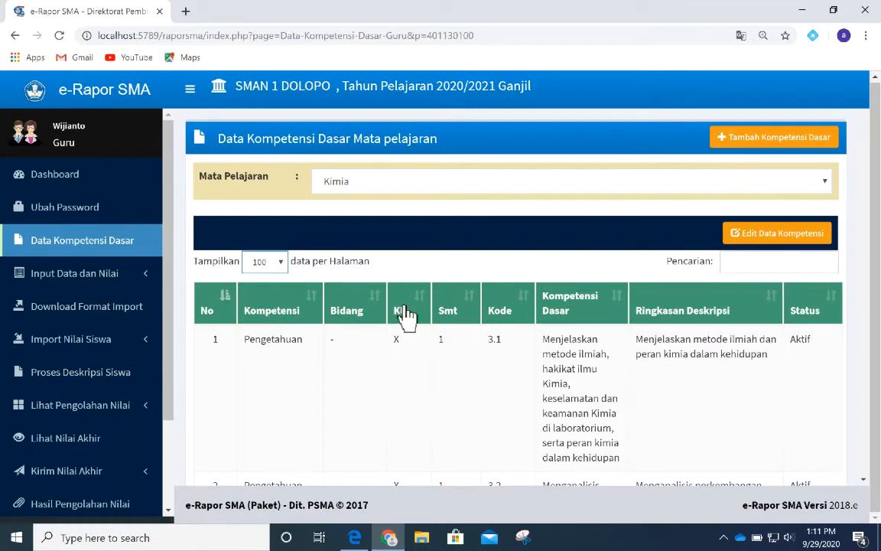
- Examine the Kimia basic competencies by class, semester, code and summary description
scroll(420, 320, down, 10)
scroll(423, 320, down, 20)
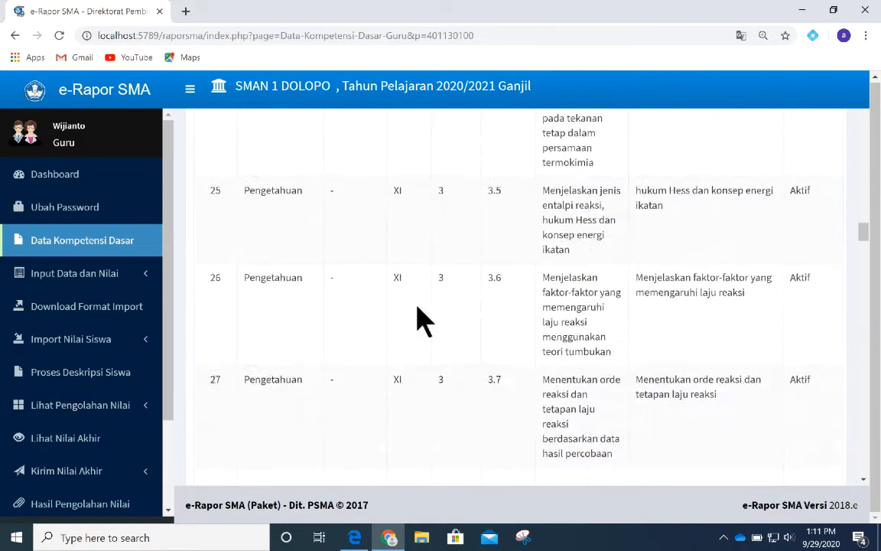
scroll(424, 320, up, 20)
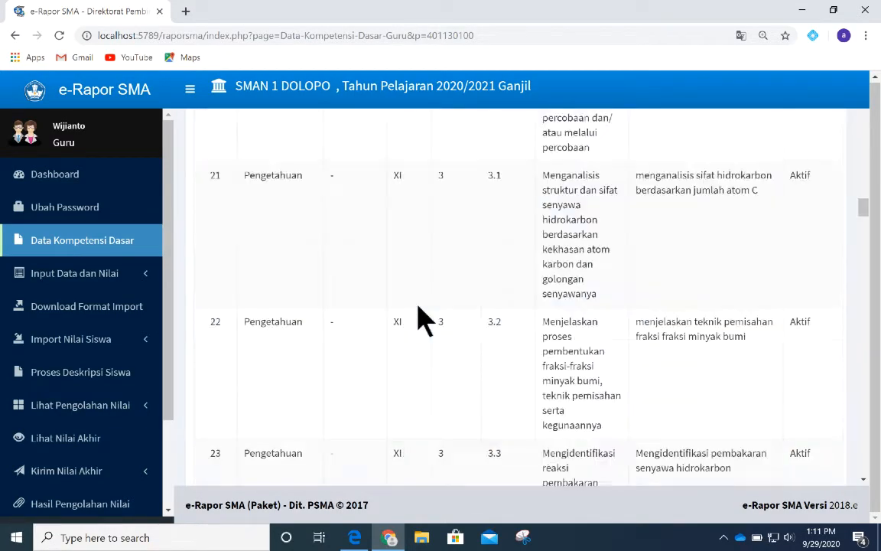
scroll(423, 320, down, 8)
scroll(423, 320, up, 8)
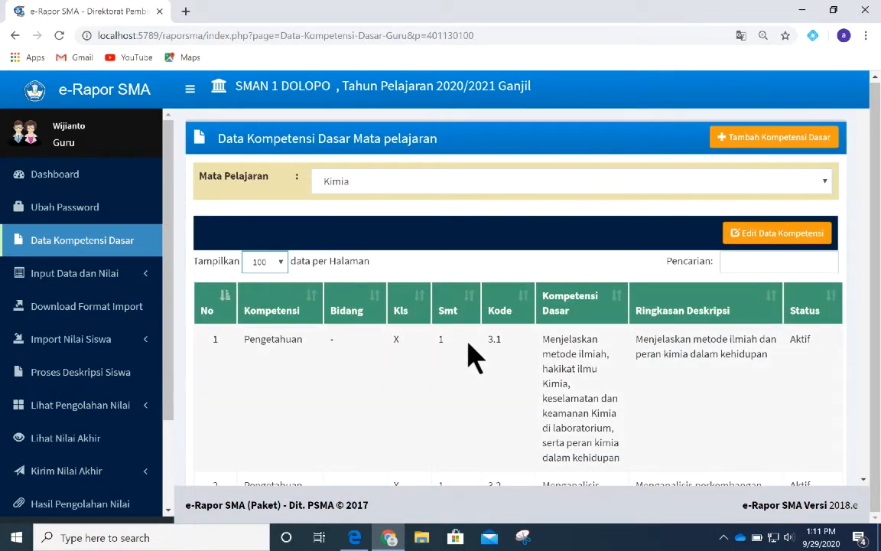
scroll(469, 344, down, 3)
scroll(507, 236, down, 12)
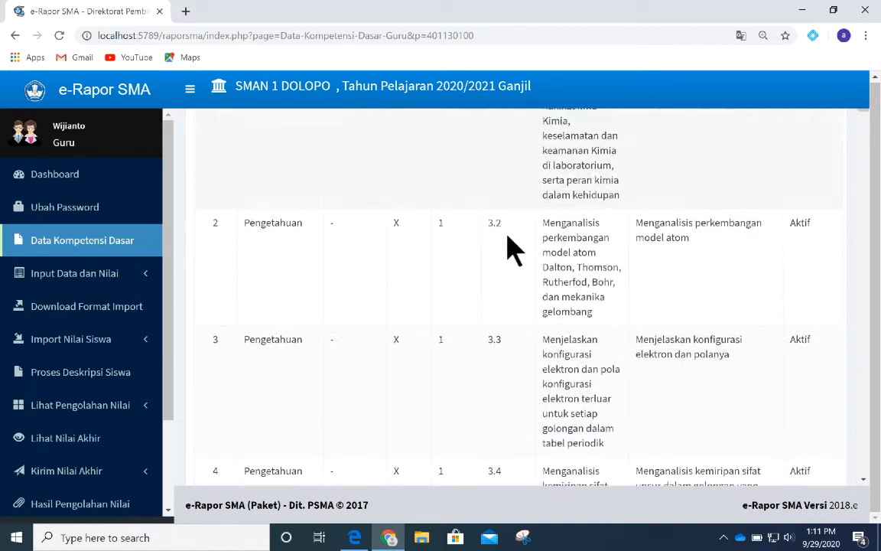
scroll(507, 241, down, 6)
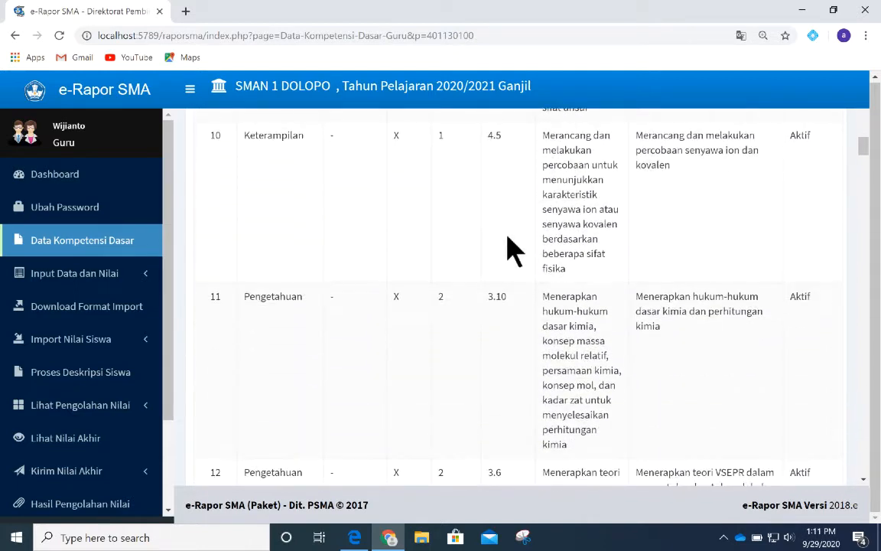
scroll(507, 246, up, 3)
scroll(428, 251, up, 20)
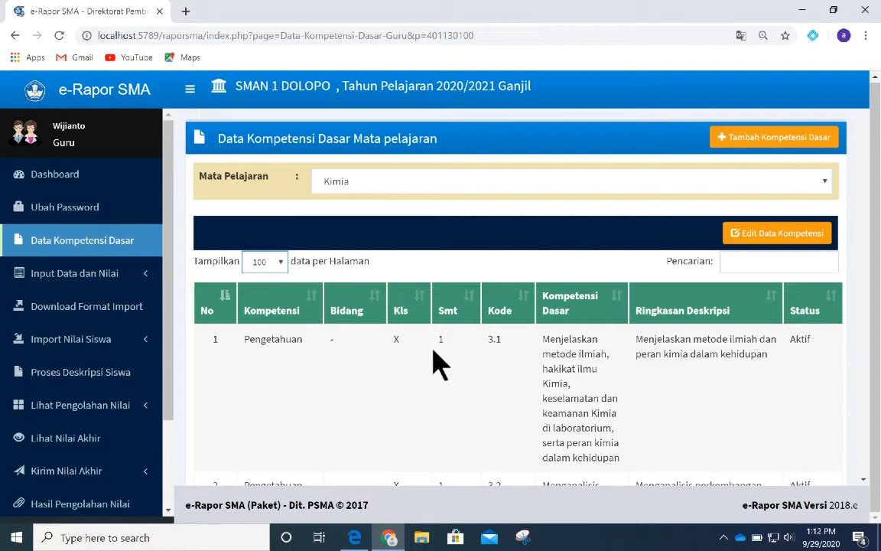
- In File Explorer, open "Kimia-Pemintaan Kondisi Khusus (Darurat Covid-19).pdf" from Downloads > KI-KD Darurat Covid > Pemintan > IPA
click(422, 538)
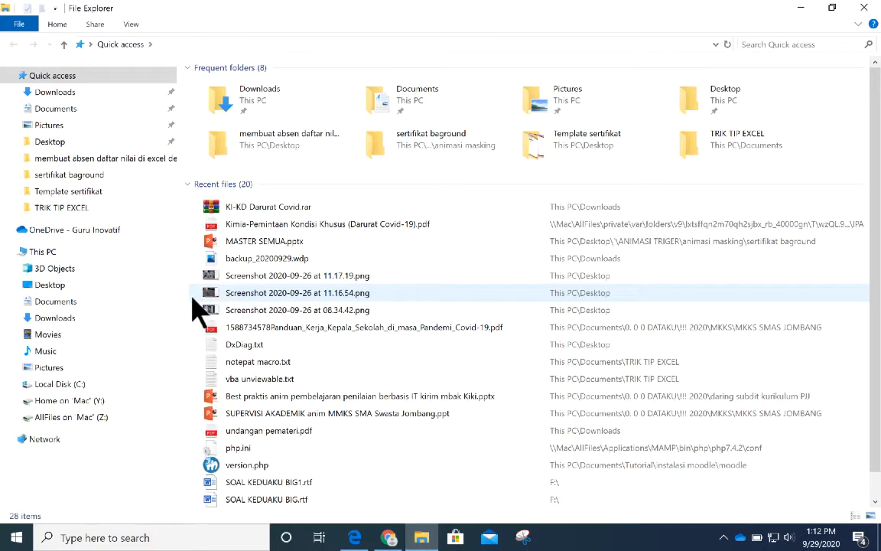
click(55, 93)
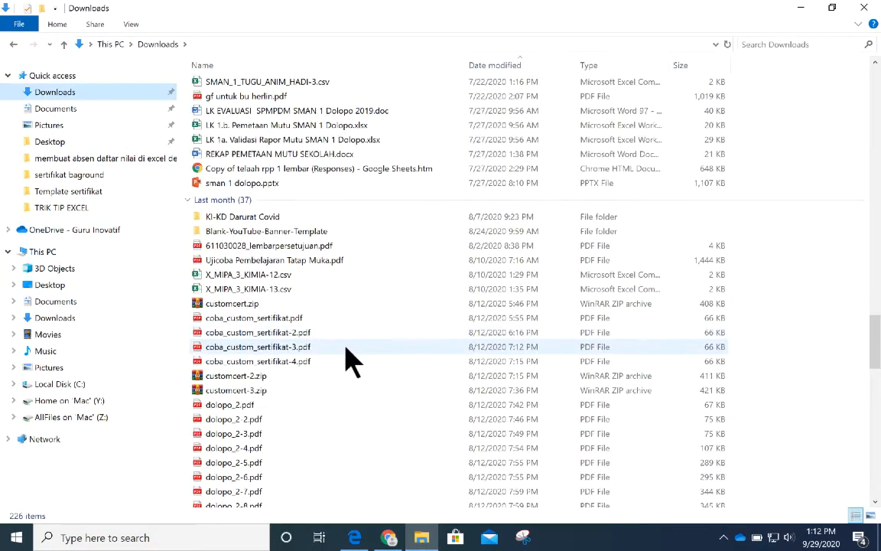
double_click(238, 222)
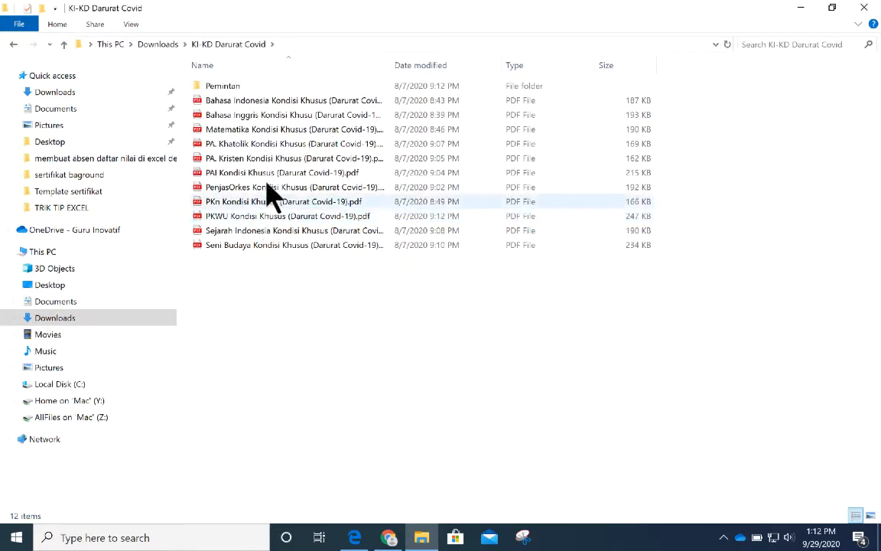
double_click(232, 90)
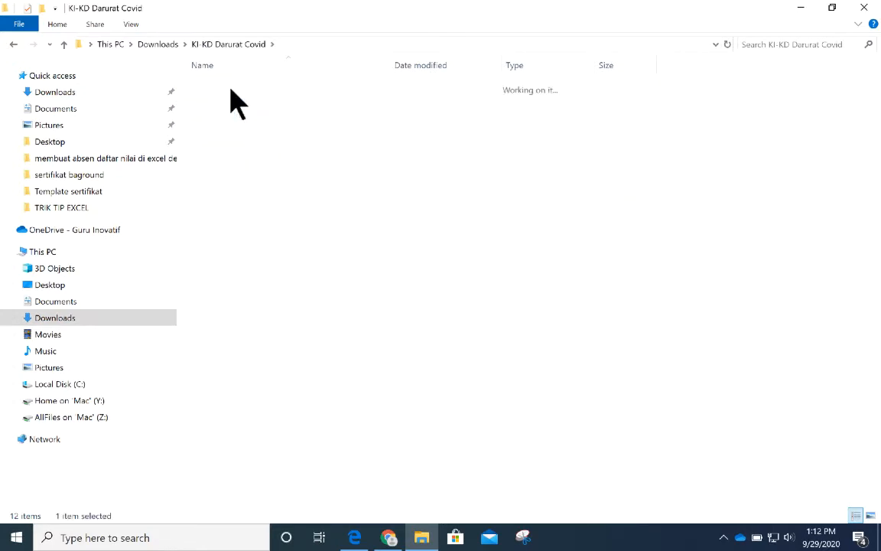
double_click(232, 104)
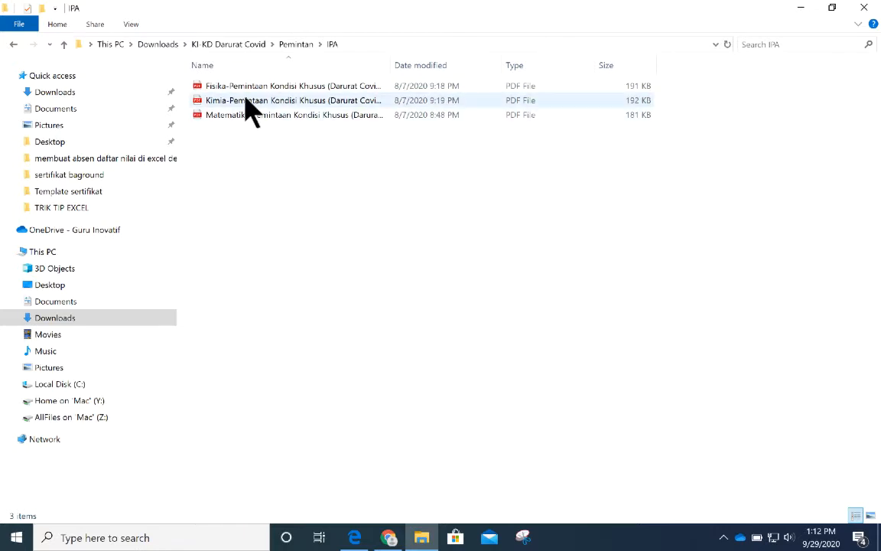
click(246, 104)
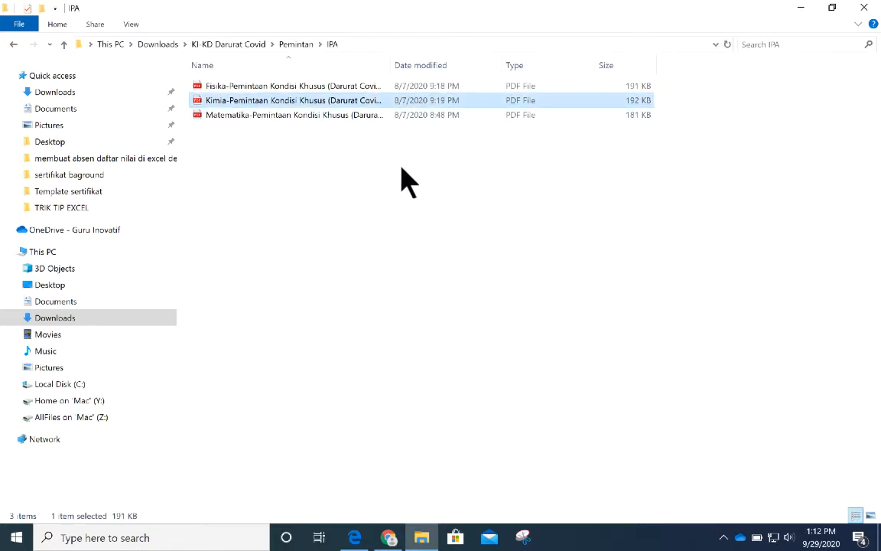
double_click(321, 102)
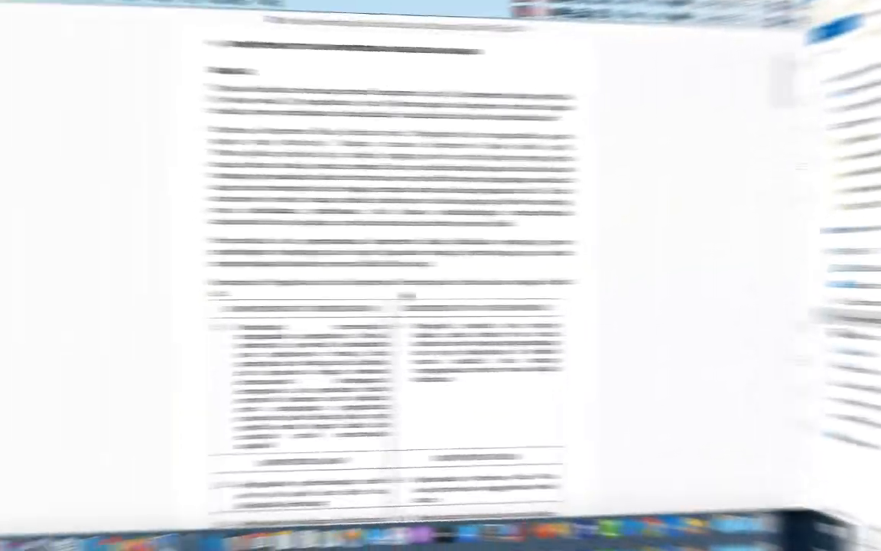
- Read the Kimia core competencies and basic competencies 3.1 to 3.8 and 4.1 to 4.8 on the PDF's first two pages
scroll(448, 295, up, 3)
scroll(447, 294, down, 5)
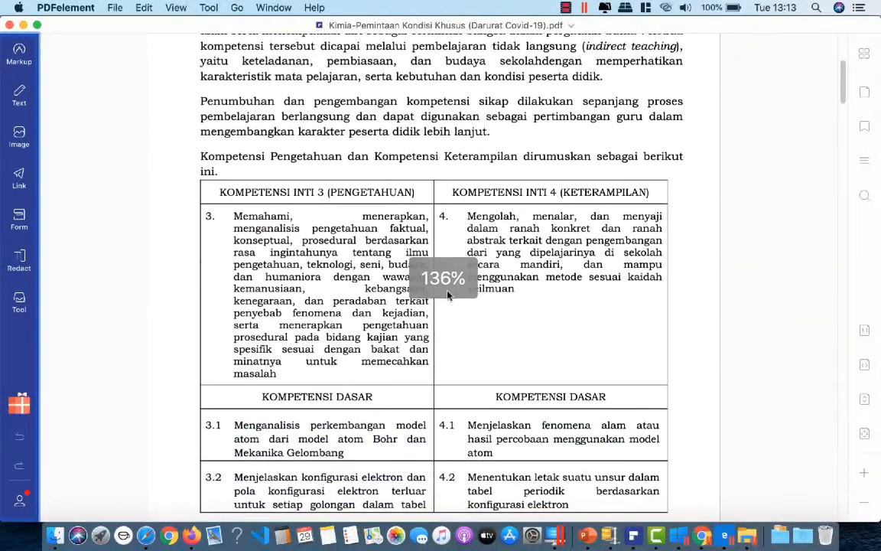
scroll(448, 295, down, 9)
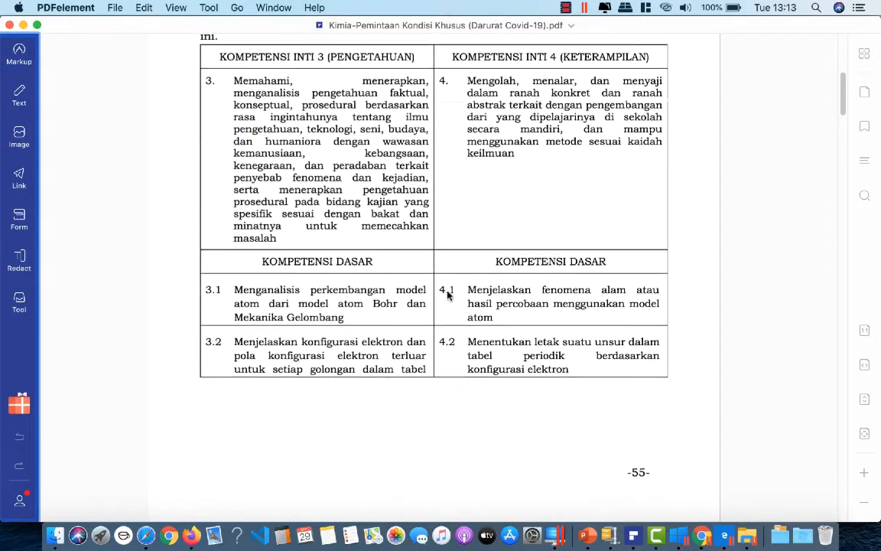
scroll(448, 295, down, 18)
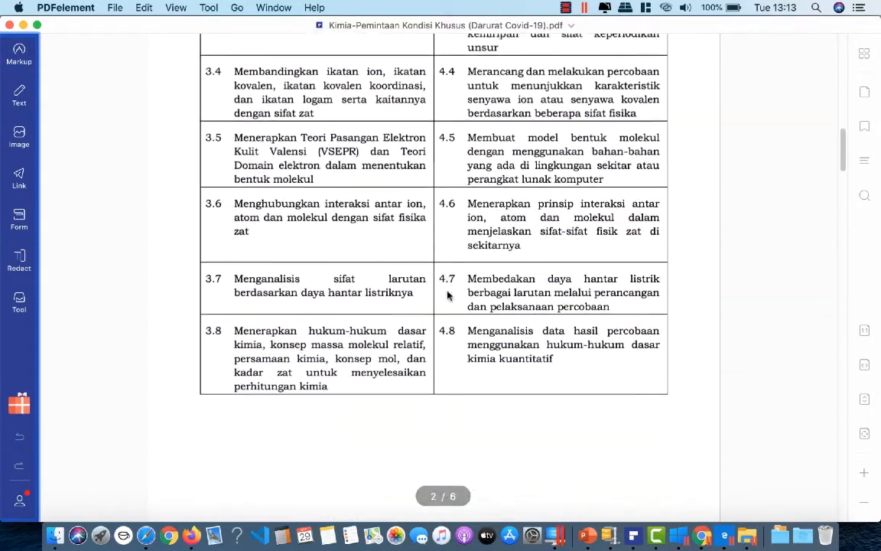
scroll(447, 296, up, 17)
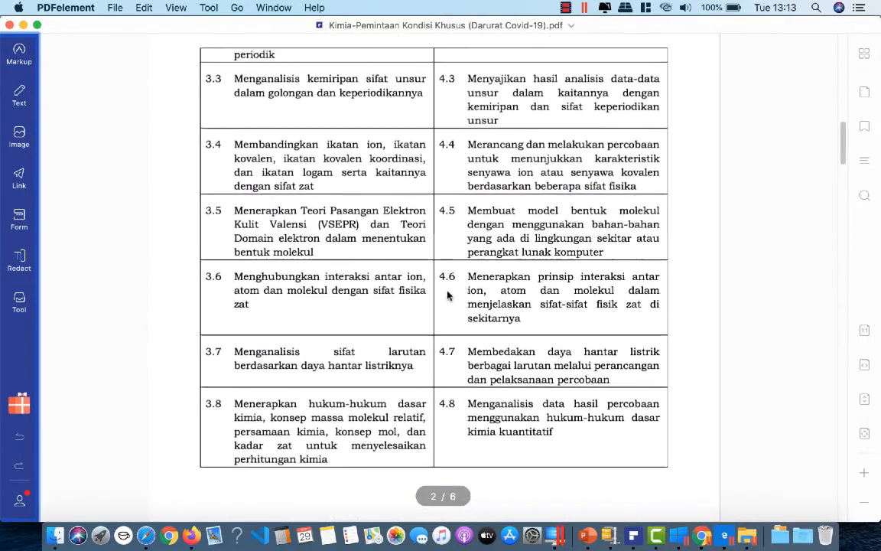
scroll(448, 296, up, 1)
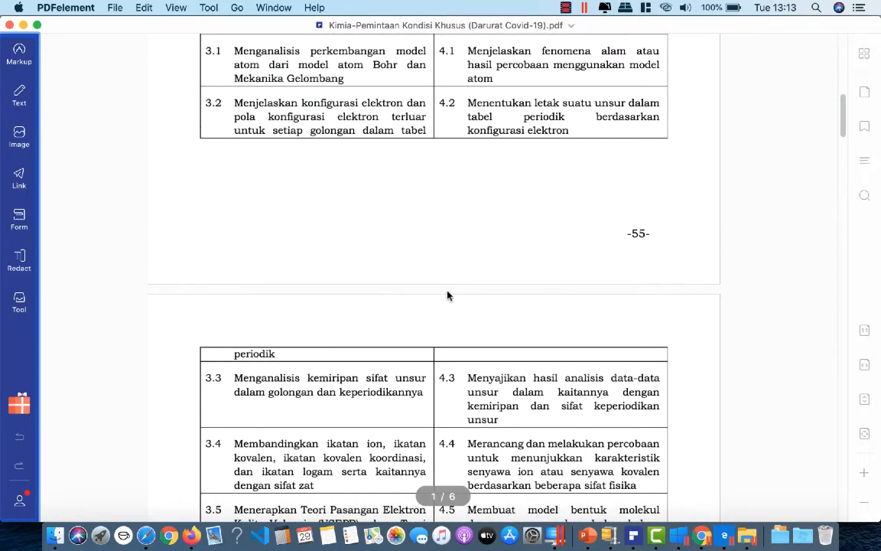
scroll(448, 295, up, 7)
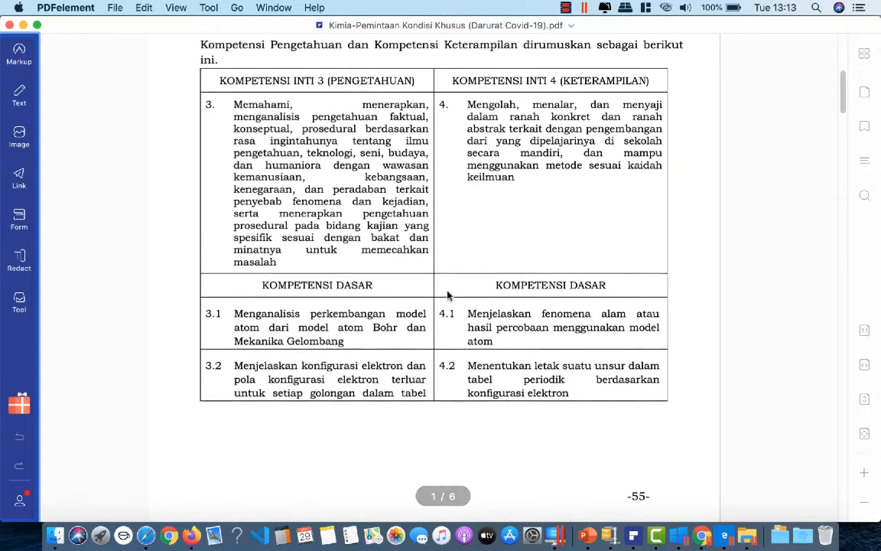
scroll(448, 295, up, 2)
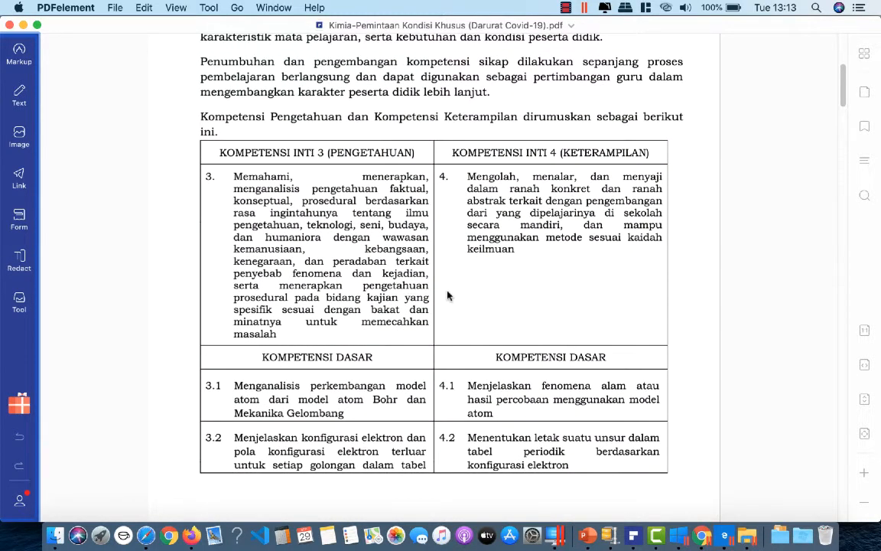
scroll(448, 295, down, 8)
scroll(448, 295, down, 11)
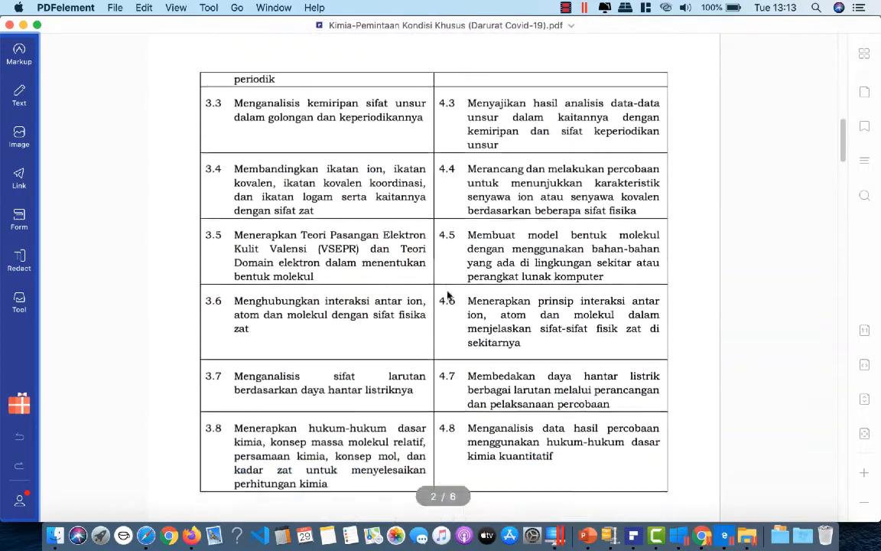
scroll(447, 295, up, 5)
scroll(447, 293, up, 15)
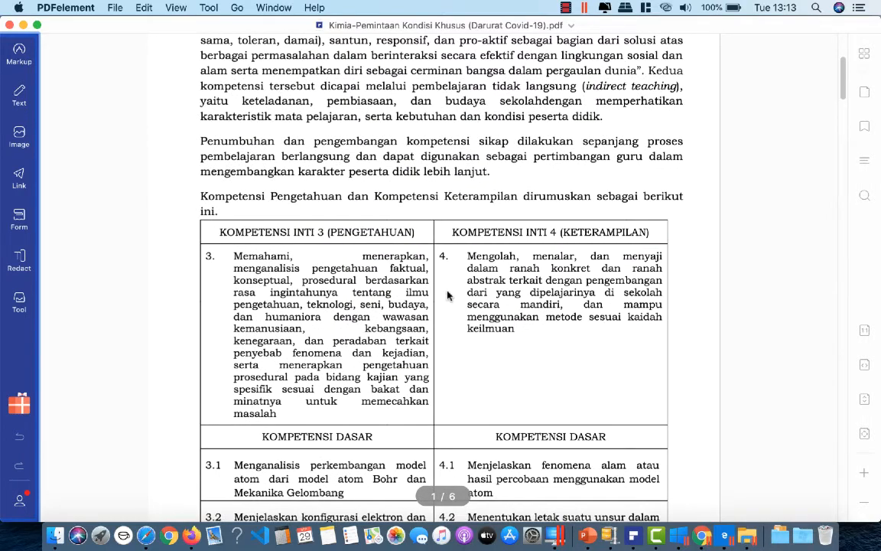
scroll(448, 295, down, 20)
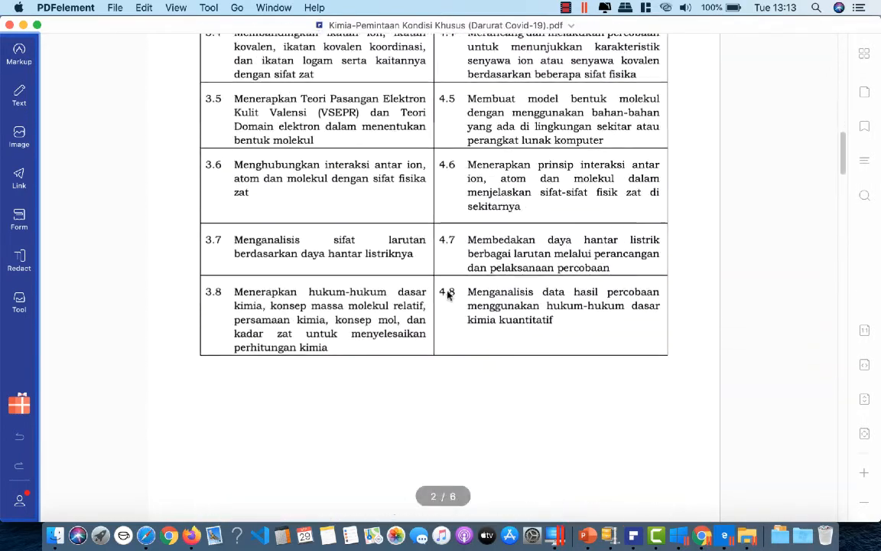
scroll(448, 295, down, 2)
scroll(448, 295, up, 7)
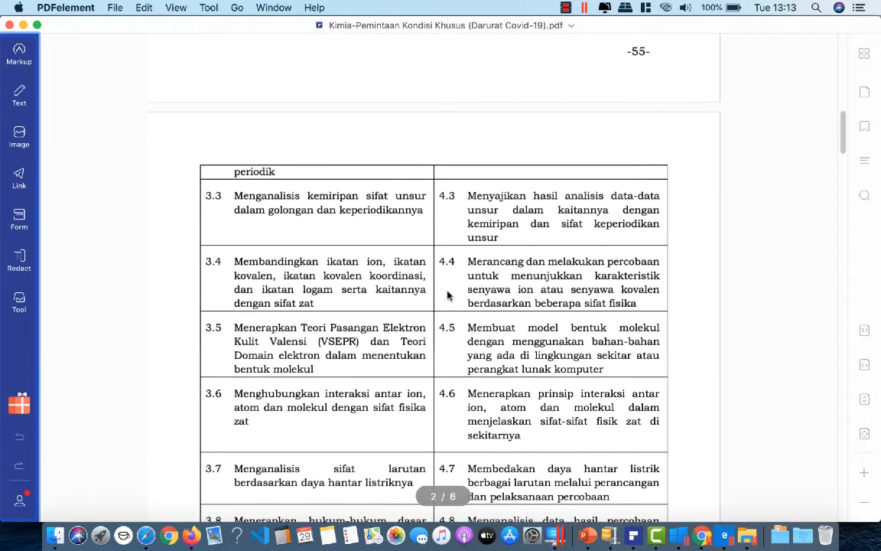
- Compare the PDF's Kimia basic competencies 3.1 to 3.8 with the first Pengetahuan competencies in e-Rapor SMA's table
scroll(448, 295, up, 6)
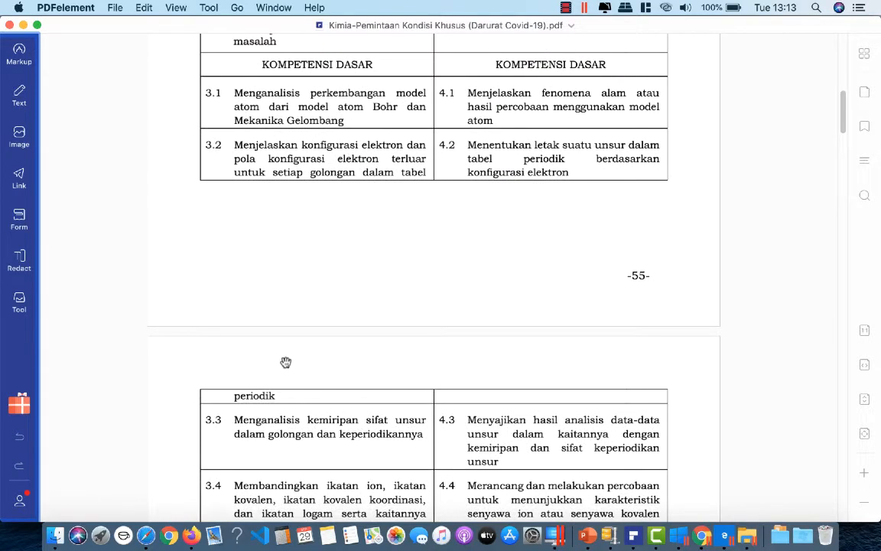
scroll(285, 362, down, 11)
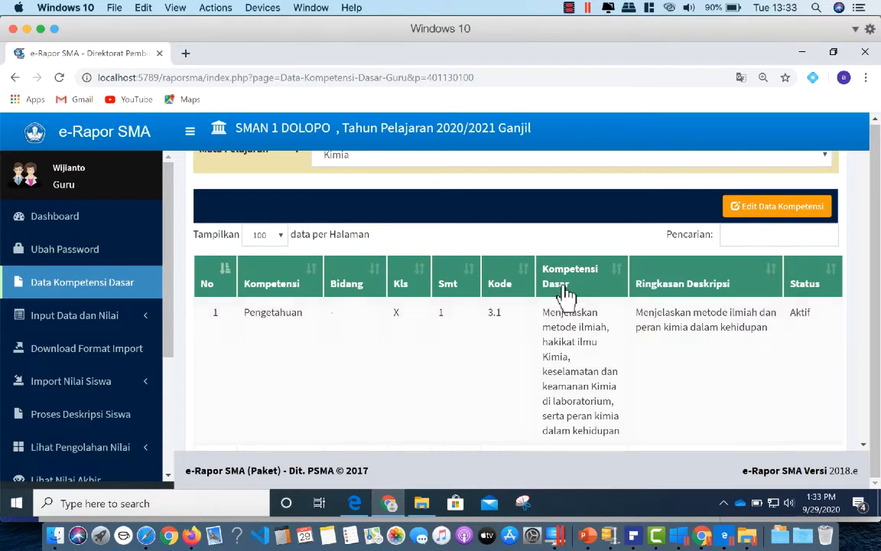
scroll(574, 341, down, 3)
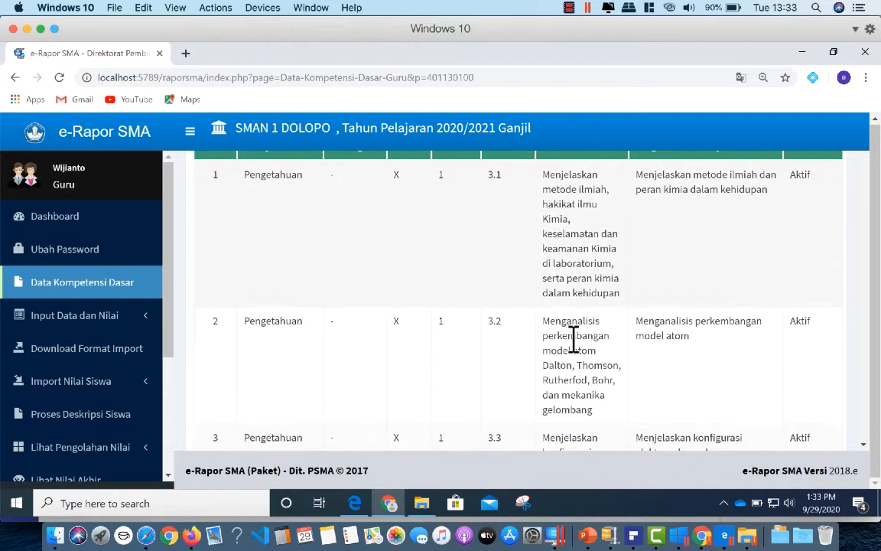
scroll(574, 340, up, 3)
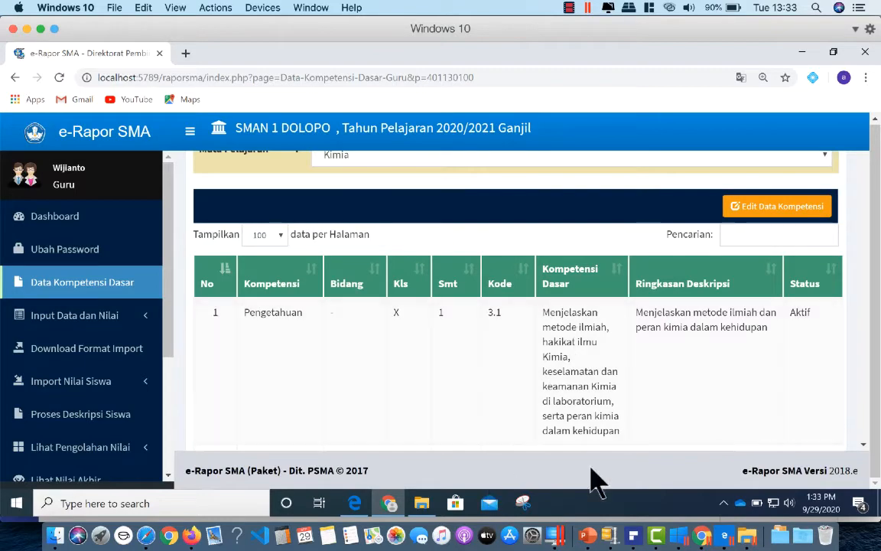
click(635, 537)
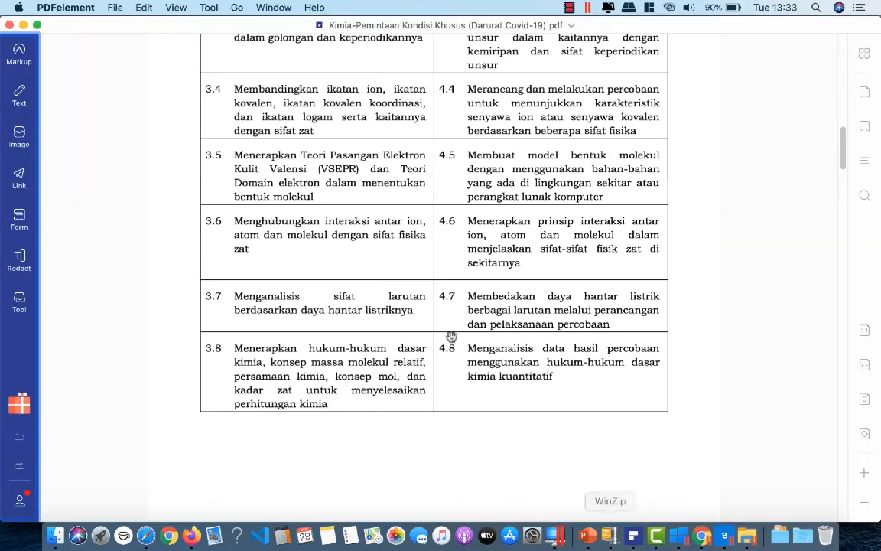
scroll(448, 329, up, 3)
scroll(444, 317, up, 10)
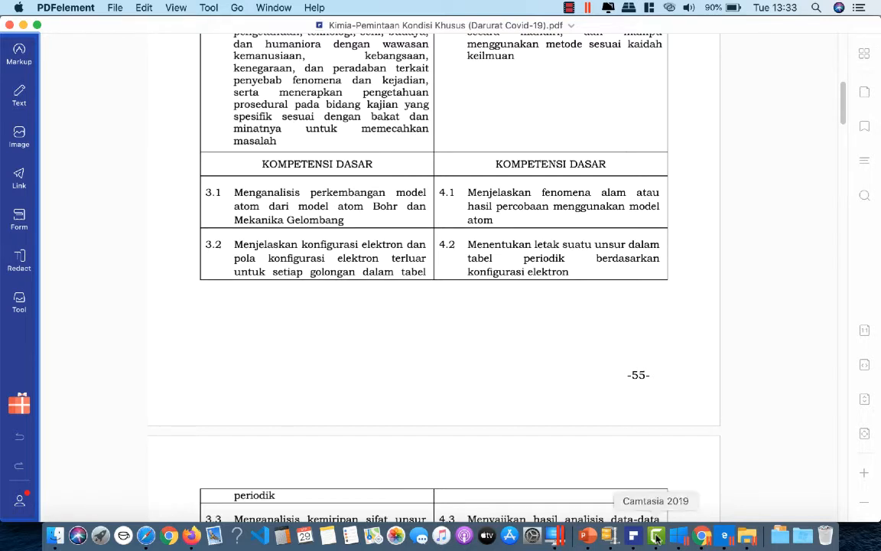
click(702, 536)
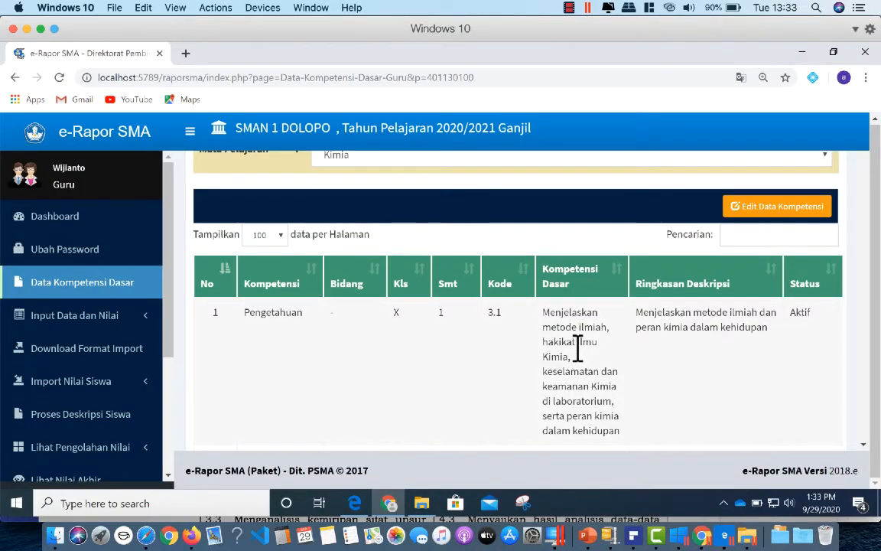
scroll(578, 351, down, 2)
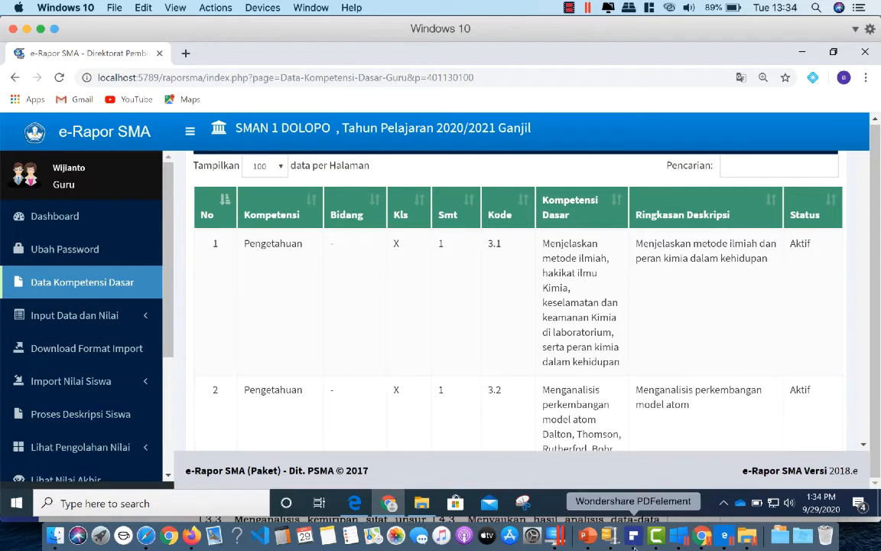
- Switch to PDFelement and copy competency 3.1, "Menganalisis perkembangan model atom dari model atom Bohr dan Mekanika Gelombang"
click(634, 544)
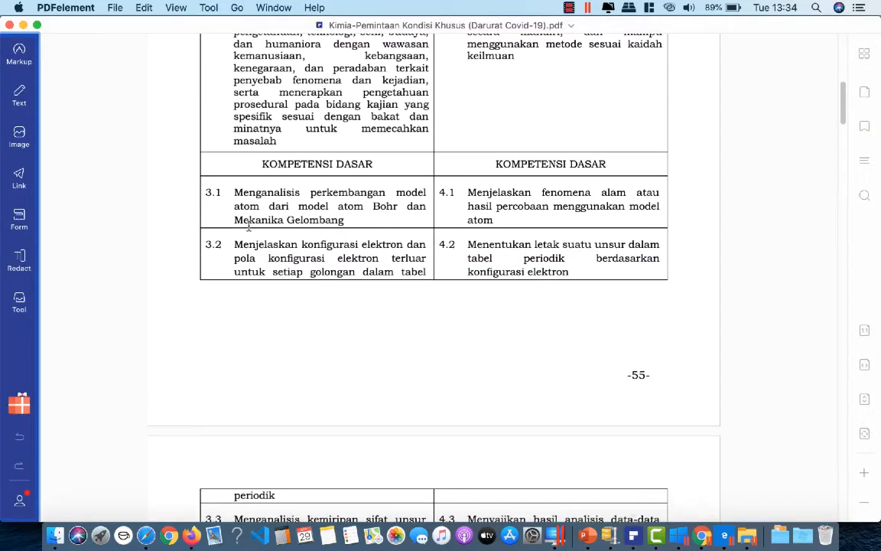
drag(235, 192, 357, 215)
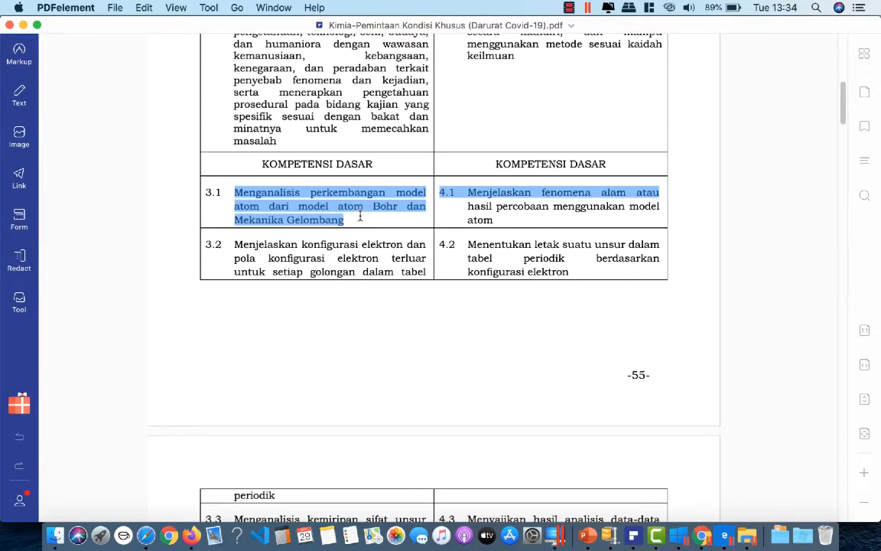
click(361, 217)
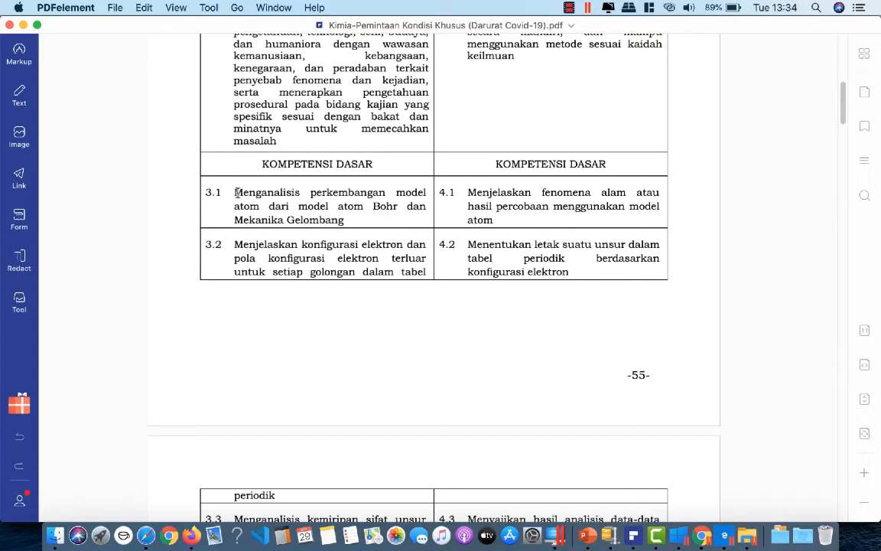
drag(235, 193, 428, 200)
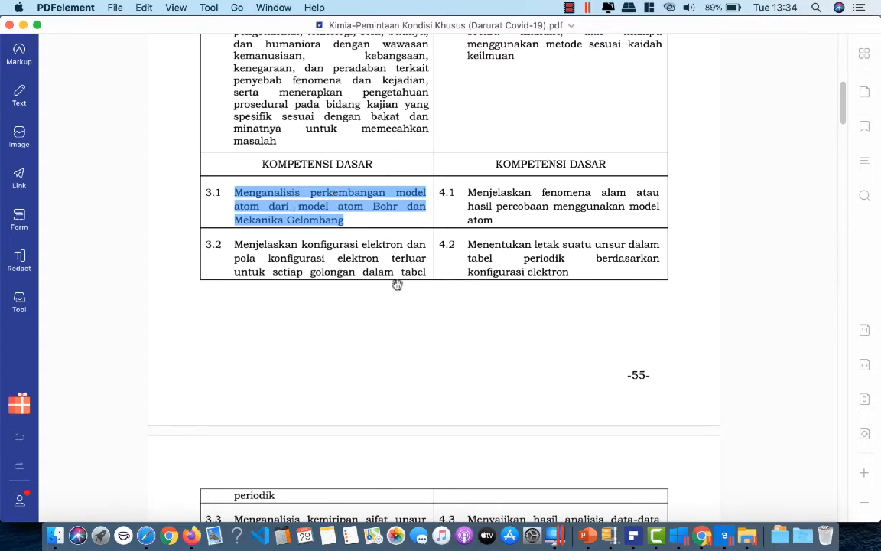
- Switch back to e-Rapor SMA and open the Kimia competency data for editing
click(705, 537)
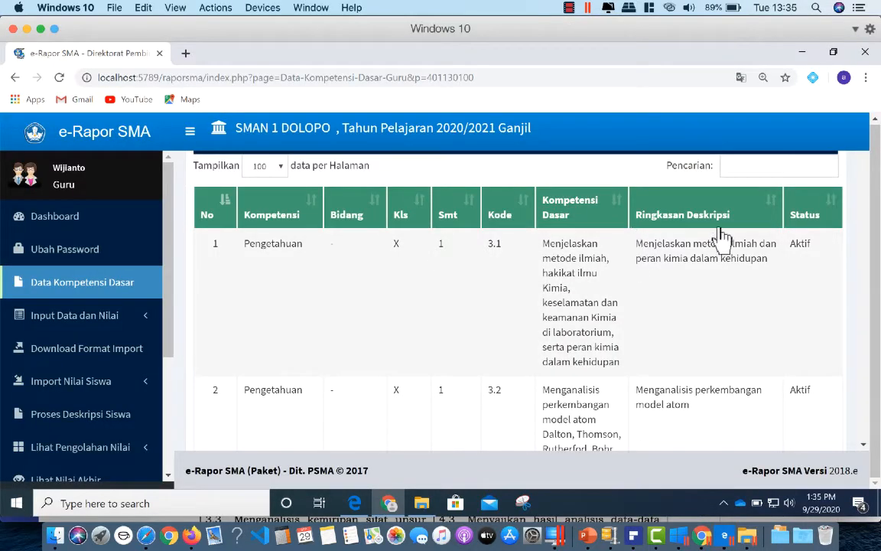
scroll(675, 253, up, 2)
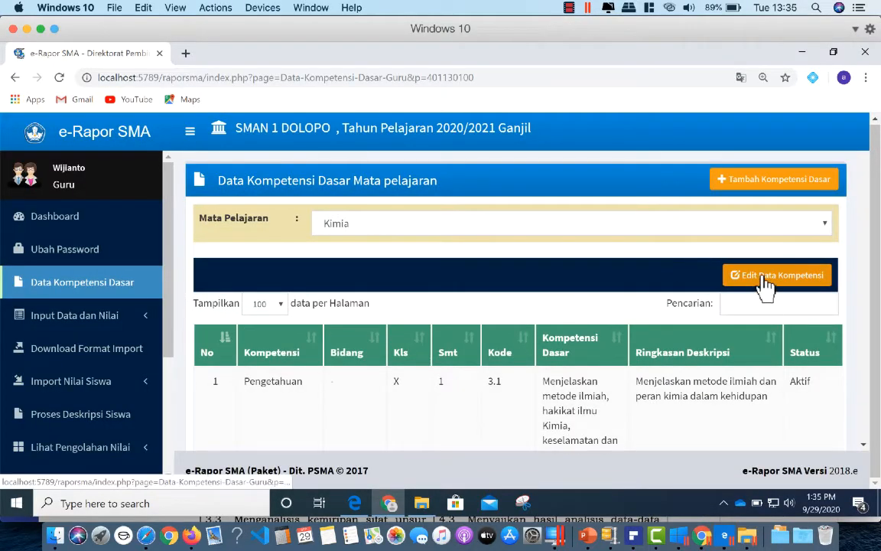
click(769, 288)
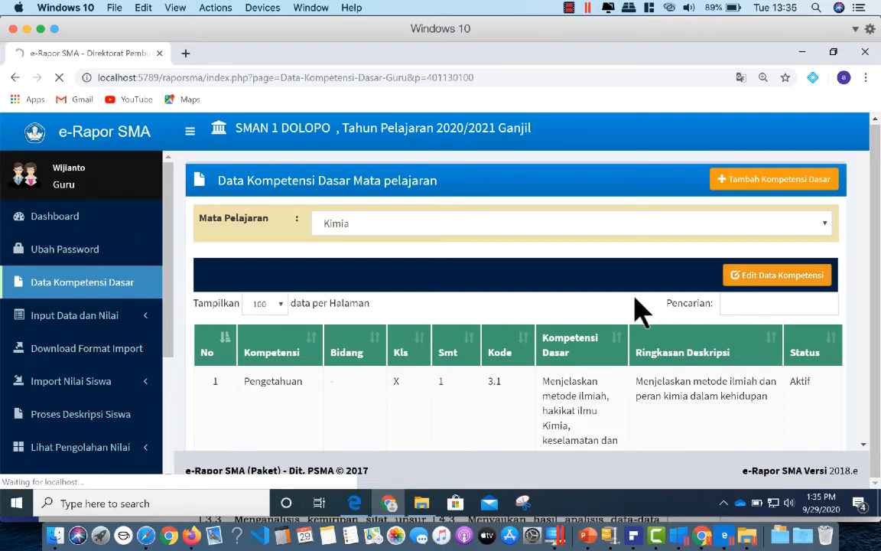
- Replace the 3.1 Pengetahuan summary description with "Menganalisis perkembangan model atom dari model atom Bohr dan Mekanika Gelombang"
scroll(641, 310, down, 2)
scroll(642, 309, up, 2)
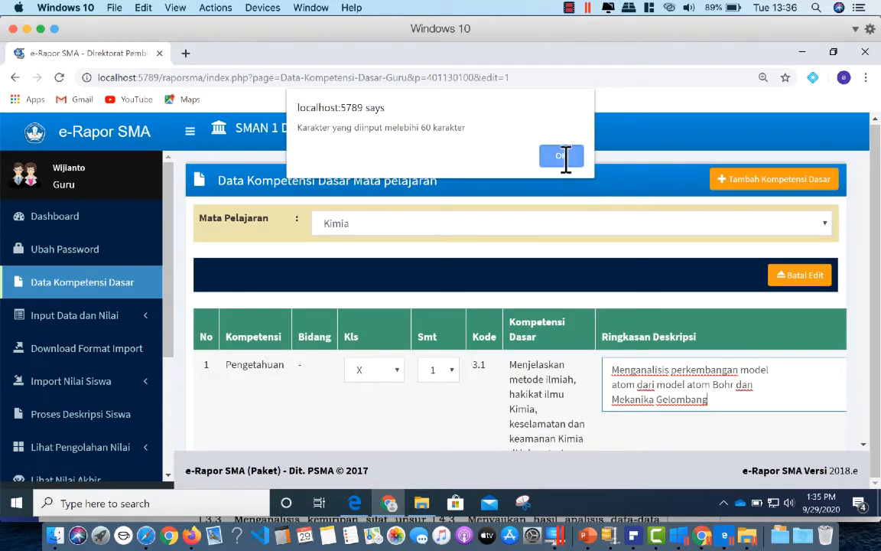
click(564, 153)
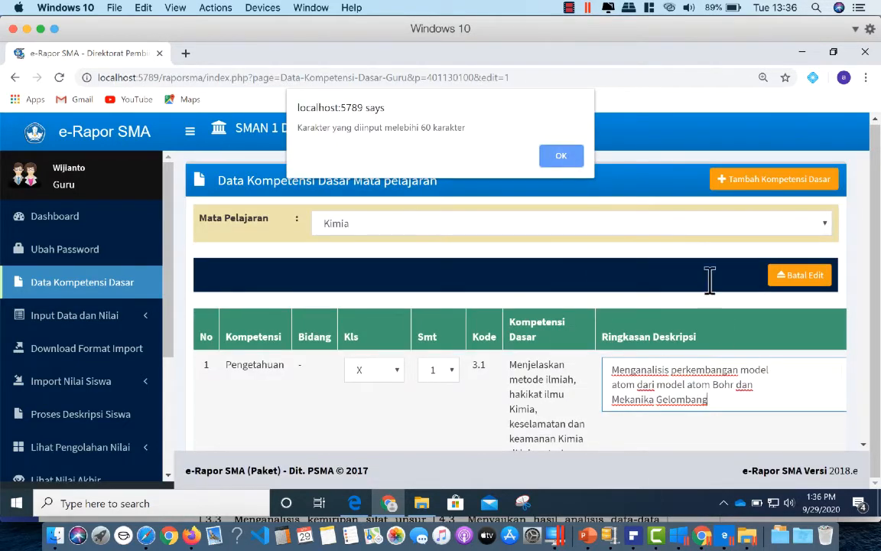
click(565, 164)
scroll(649, 284, down, 3)
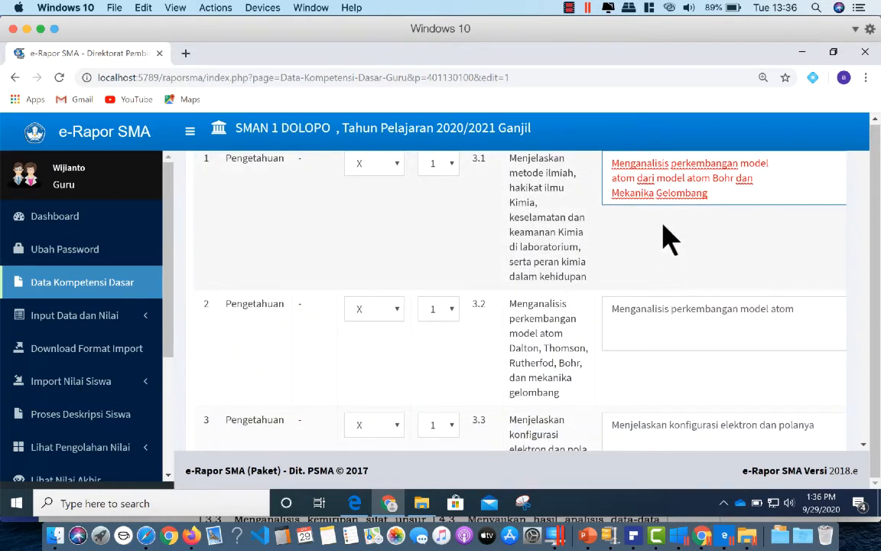
- Copy PDF competency 3.2, "Menjelaskan konfigurasi elektron dan pola konfigurasi elektron terluar untuk setiap golongan dalam tabel", over the 3.2 summary description in e-Rapor
click(636, 540)
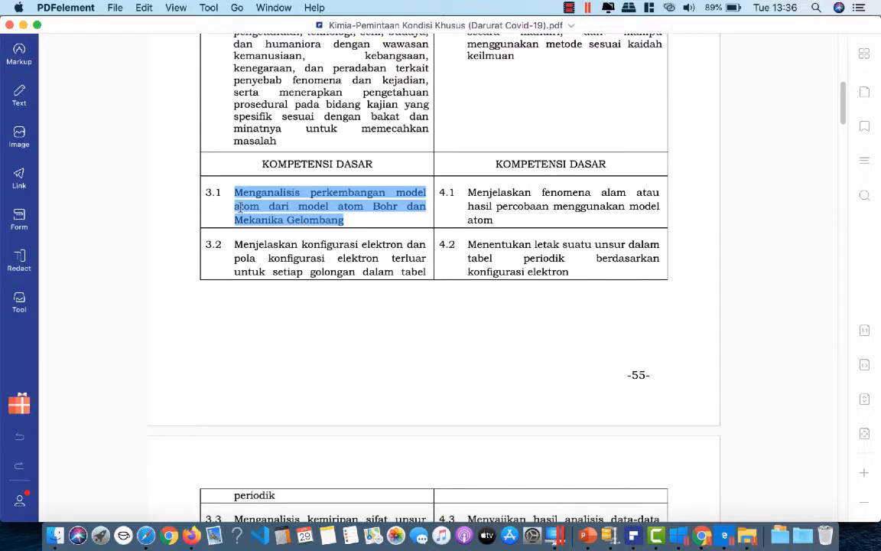
drag(235, 246, 426, 273)
key(ctrl+c)
scroll(422, 309, down, 2)
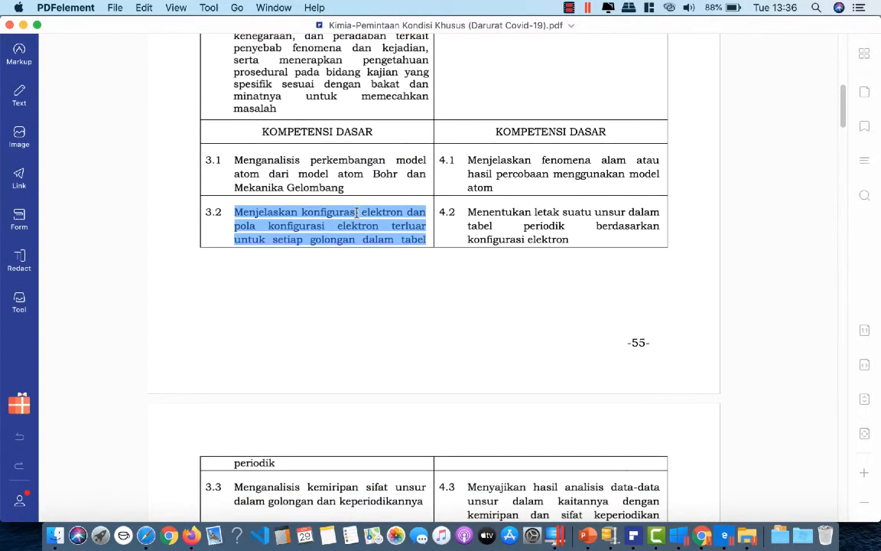
click(702, 536)
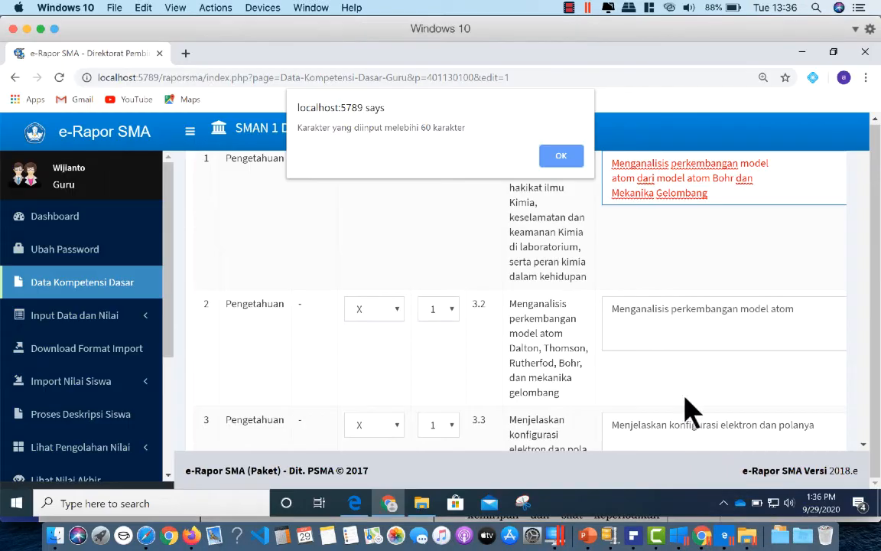
click(562, 168)
click(636, 311)
key(ctrl+a)
key(ctrl+v)
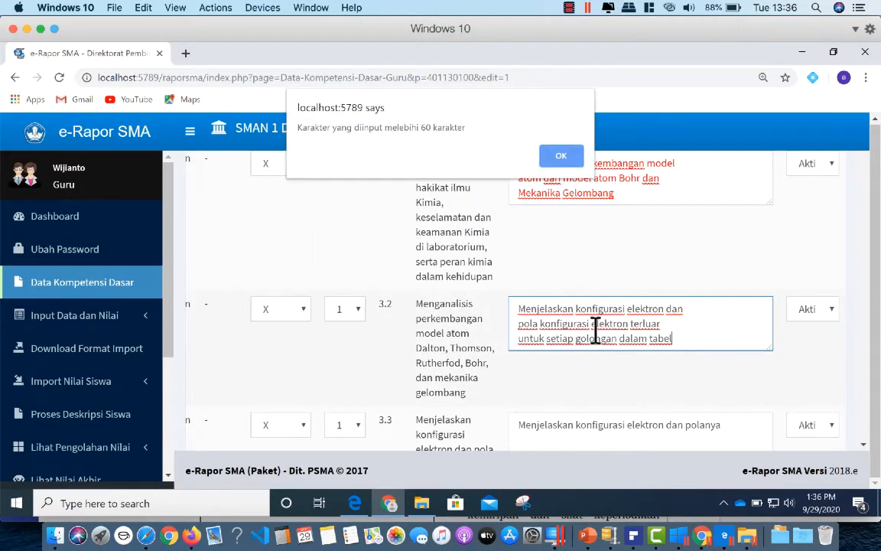
click(570, 158)
scroll(602, 296, up, 3)
scroll(602, 300, down, 4)
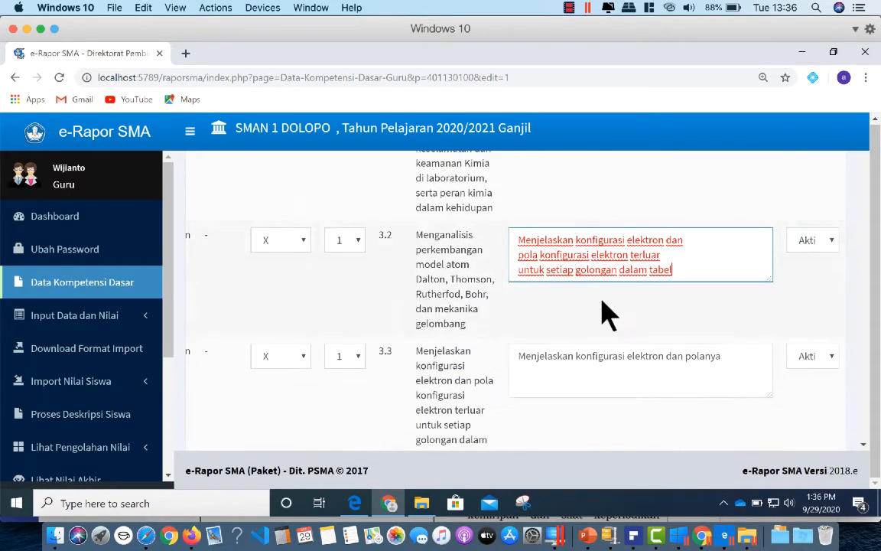
- Copy PDF competency 3.3, "Menganalisis kemiripan sifat unsur dalam golongan dan keperiodikannya", over the 3.3 summary description in e-Rapor
click(634, 536)
scroll(437, 405, down, 3)
drag(234, 380, 375, 388)
key(ctrl+c)
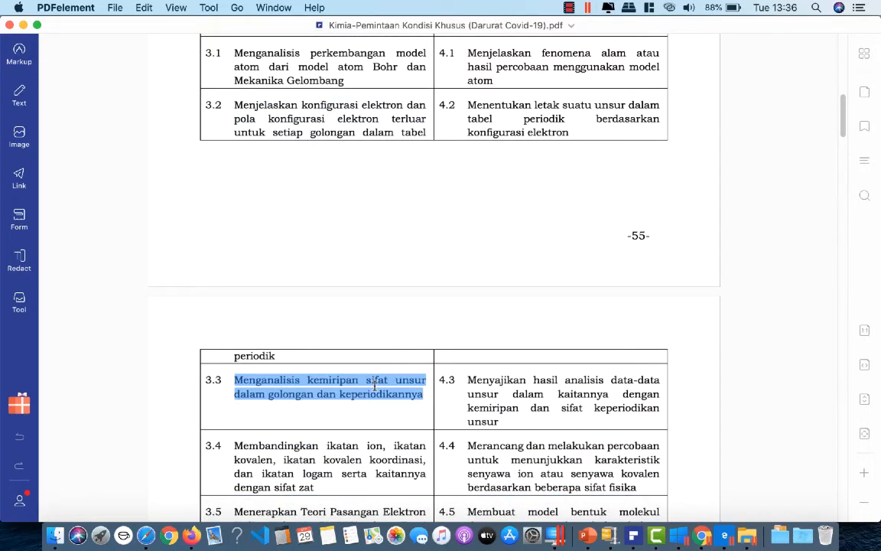
click(702, 535)
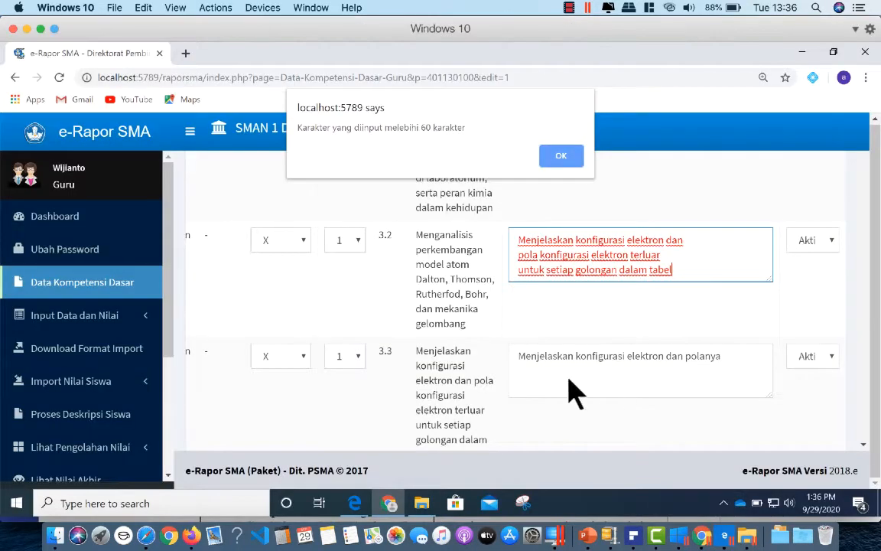
click(563, 159)
drag(521, 355, 750, 374)
key(ctrl+v)
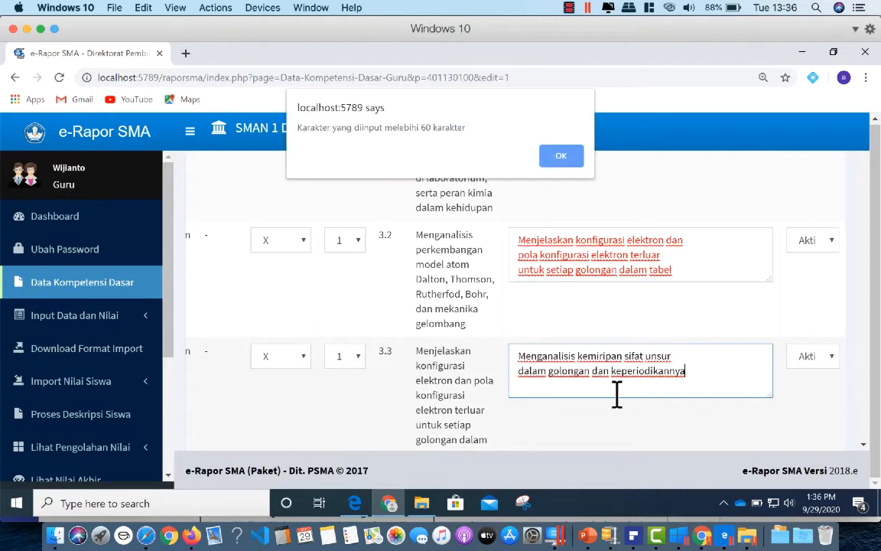
click(698, 541)
click(561, 155)
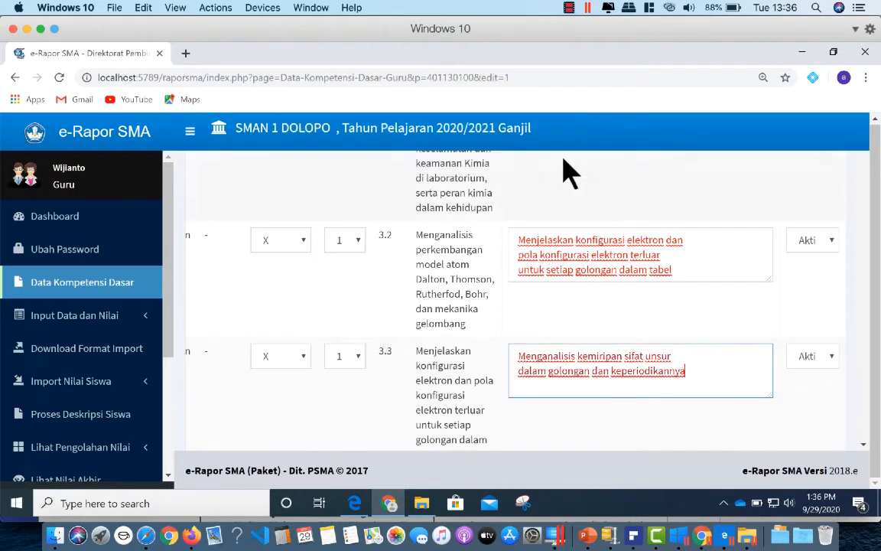
- Copy PDF competency 3.4, "Membandingkan ikatan ion, ikatan kovalen, ikatan kovalen koordinasi, dan ikatan logam serta kaitannya dengan sifat zat", over e-Rapor's 3.4 summary description
click(634, 535)
drag(235, 445, 302, 490)
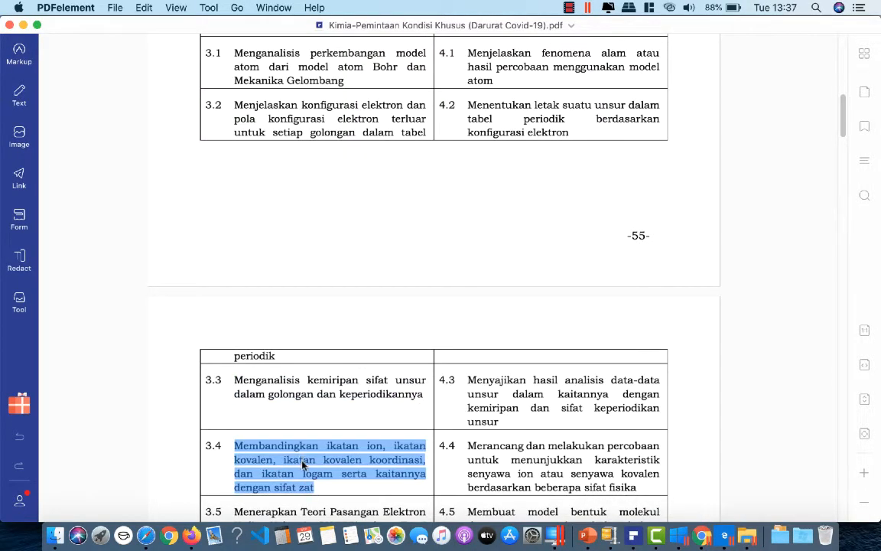
click(702, 535)
click(562, 156)
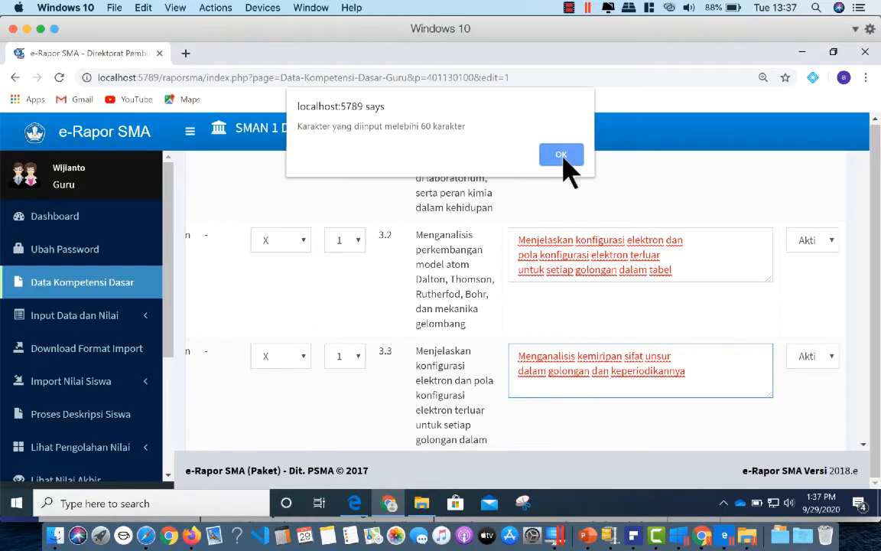
scroll(585, 232, down, 5)
scroll(524, 279, up, 3)
drag(524, 279, 604, 309)
text(Membandingkan ikatan ion, ikatan kovalen, ikatan kovalen koordinasi, dan ikatan logam serta kaitannya dengan sifat zat)
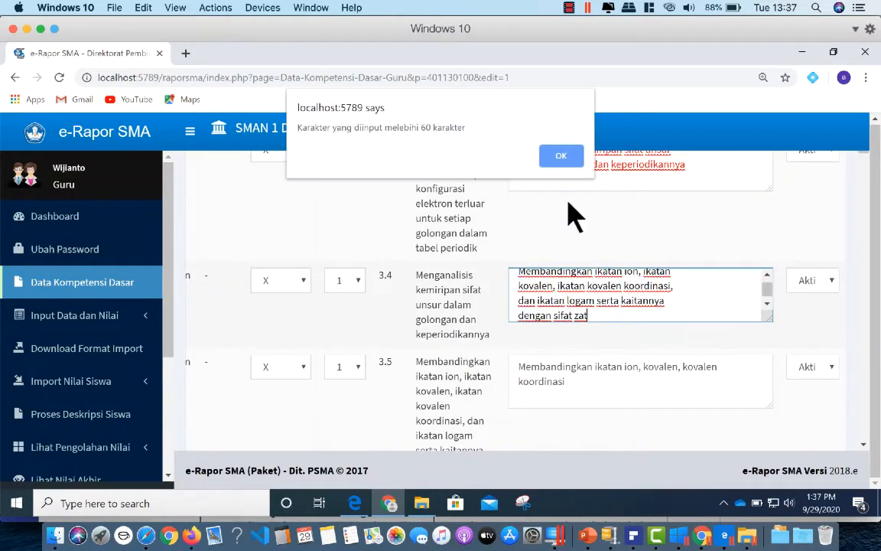
click(563, 157)
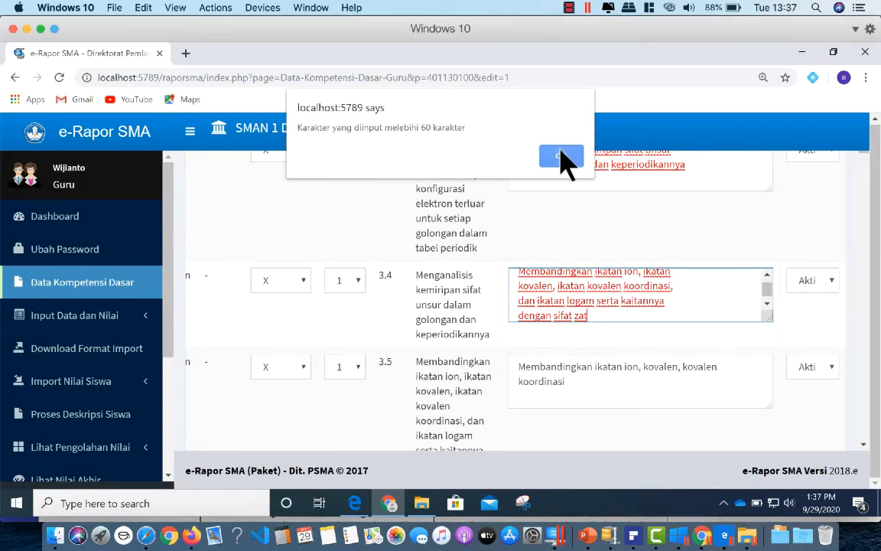
click(563, 157)
- Copy PDF competency 3.5, "Menerapkan Teori Pasangan Elektron Kulit Valensi (VSEPR) dan Teori Domain elektron dalam menentukan bentuk molekul", over e-Rapor's 3.5 summary description
click(724, 535)
scroll(389, 398, down, 10)
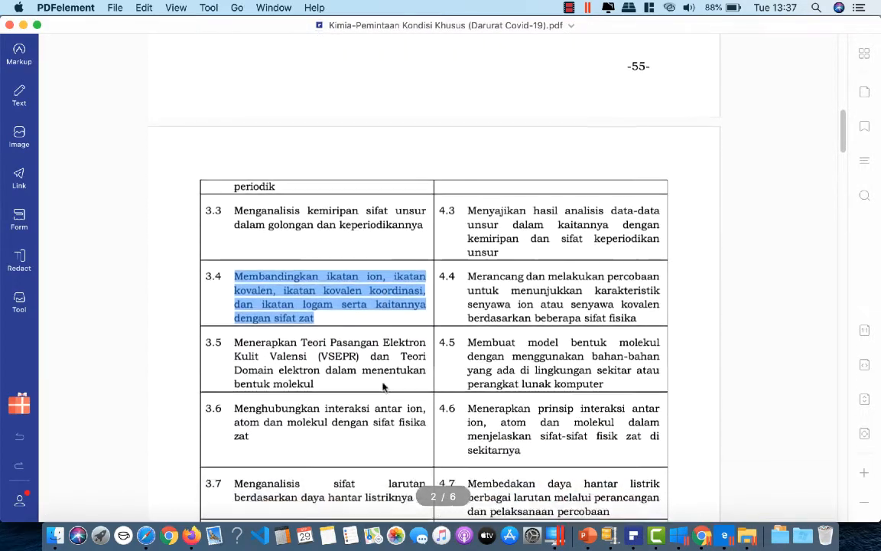
drag(237, 228, 397, 270)
key(ctrl+c)
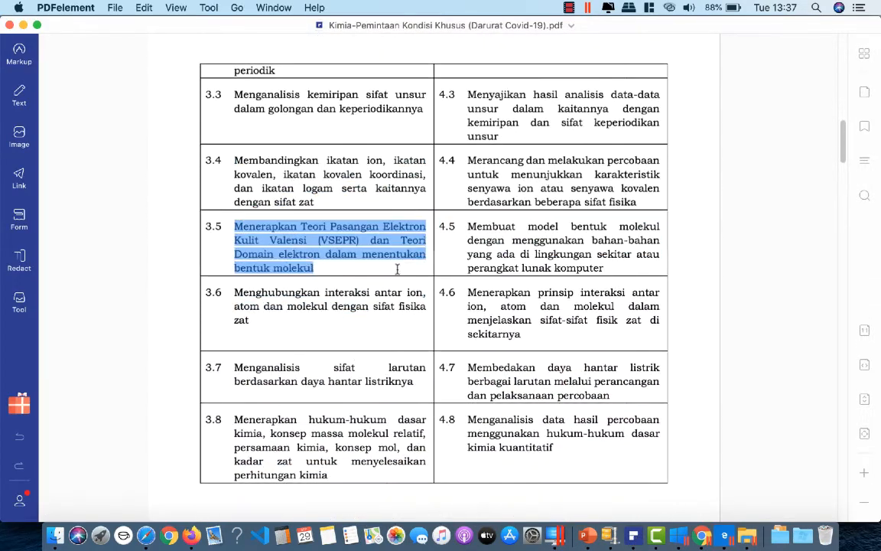
click(702, 545)
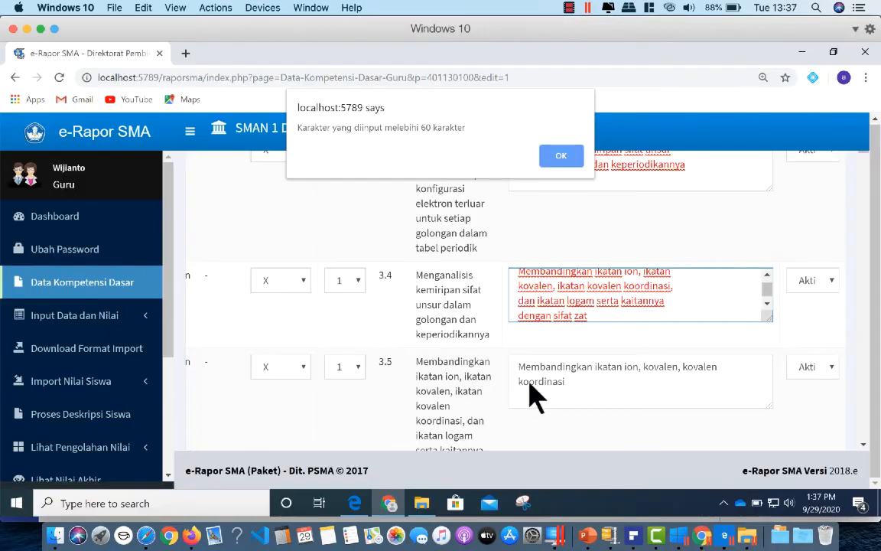
click(561, 157)
drag(520, 367, 601, 396)
key(ctrl+v)
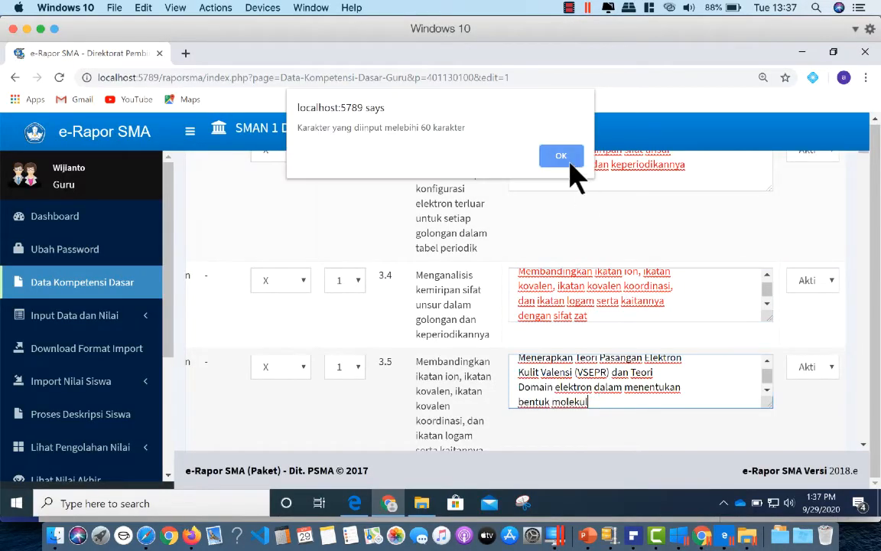
- Copy PDF competency 3.6, "Menghubungkan interaksi antar ion, atom dan molekul dengan sifat fisika zat", over the 3.6 summary description in e-Rapor
key(Return)
scroll(497, 382, down, 5)
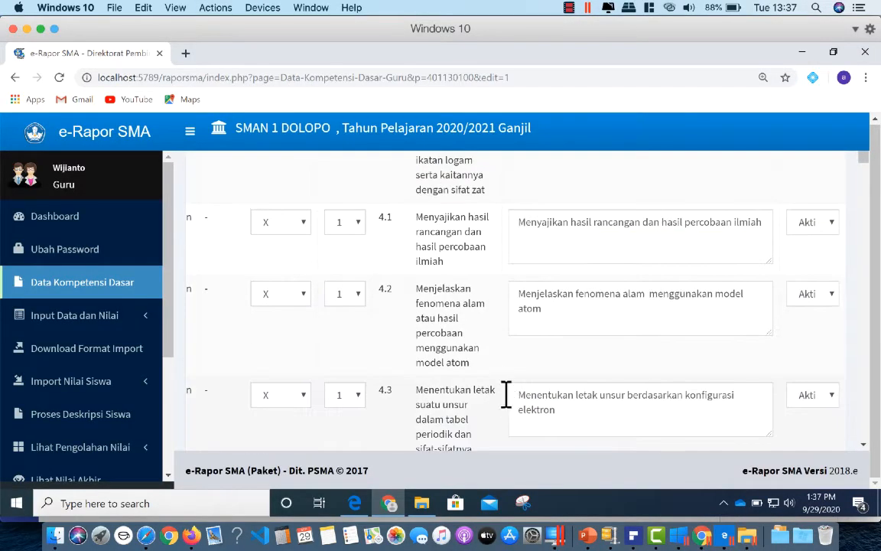
scroll(494, 317, down, 10)
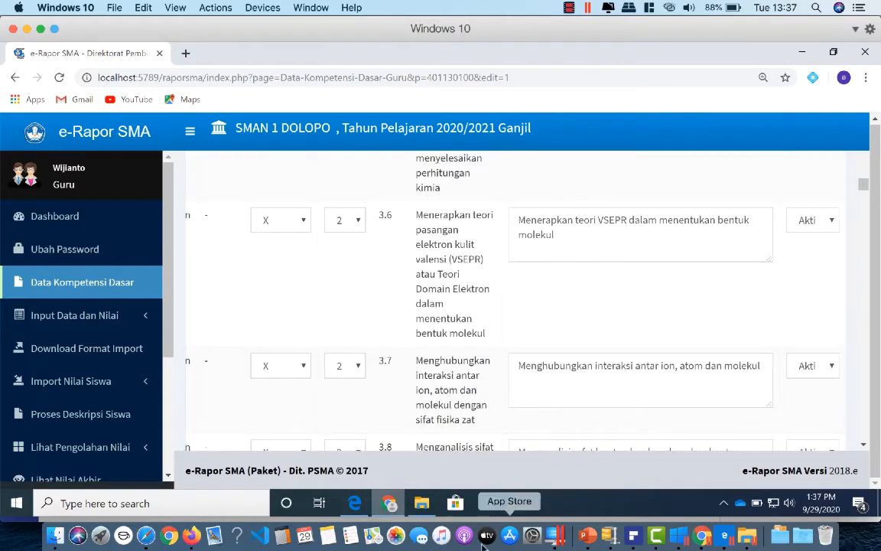
click(633, 536)
drag(236, 293, 267, 319)
key(ctrl+c)
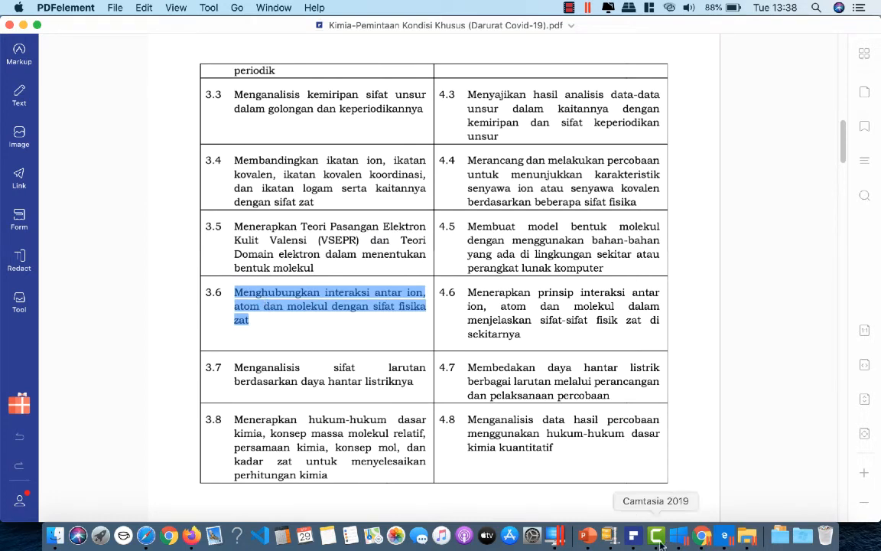
click(703, 535)
click(590, 228)
key(ctrl+a)
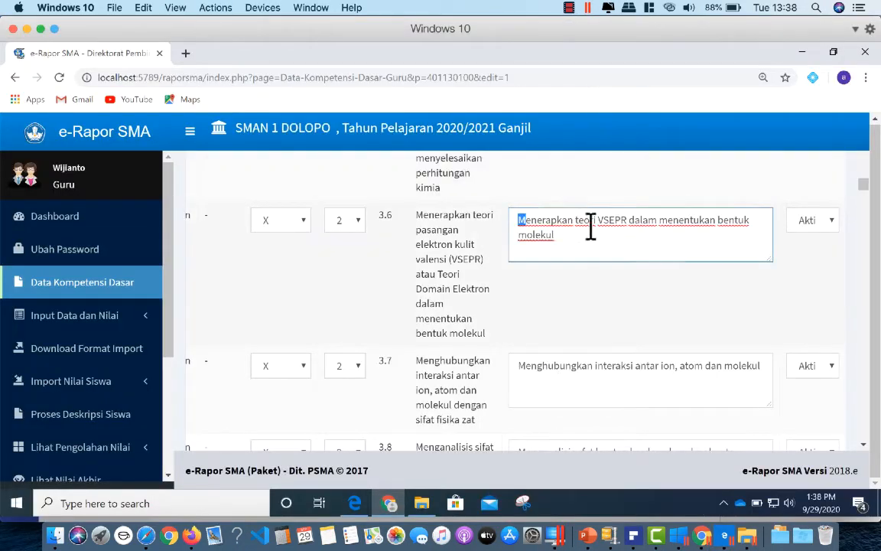
key(ctrl+v)
click(567, 166)
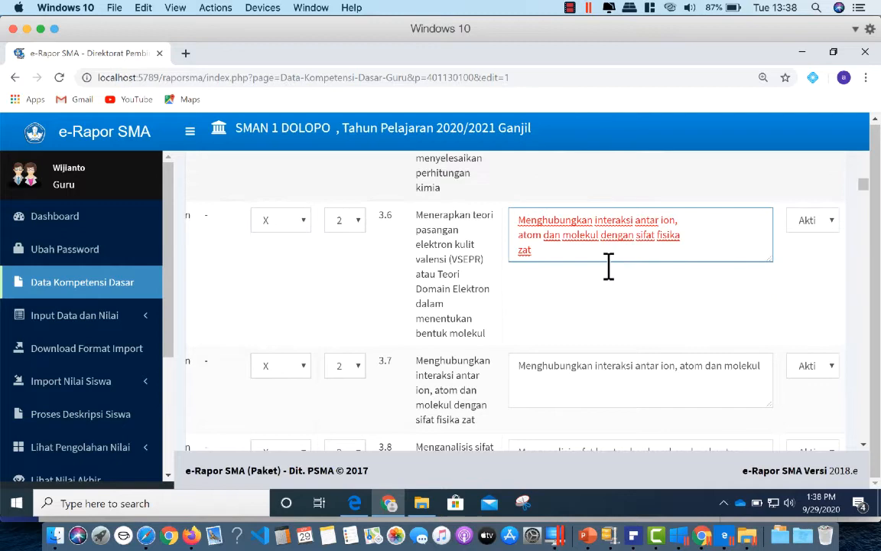
- Copy PDF competency 3.7, "Menganalisis sifat larutan berdasarkan daya hantar listriknya", over the 3.7 summary description in e-Rapor
click(633, 536)
drag(235, 369, 372, 375)
key(ctrl+c)
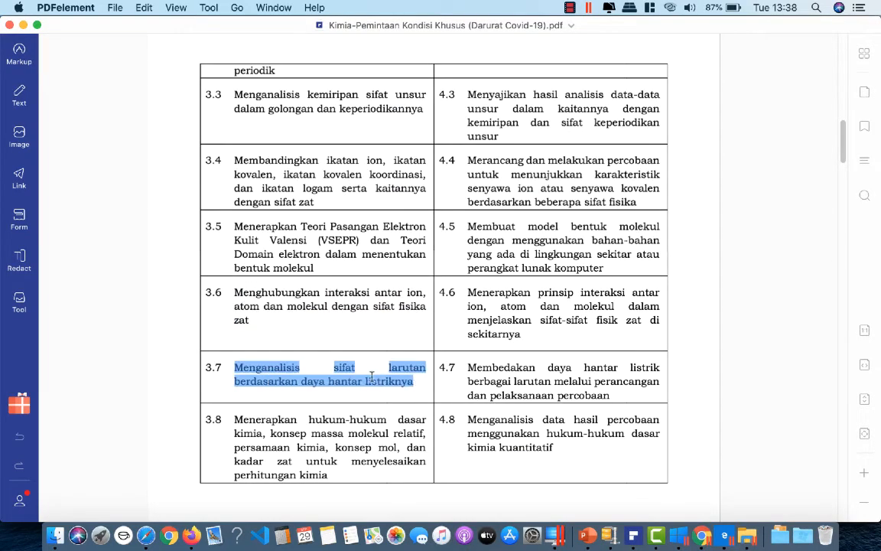
click(678, 536)
click(545, 157)
drag(520, 366, 644, 403)
key(ctrl+v)
click(573, 163)
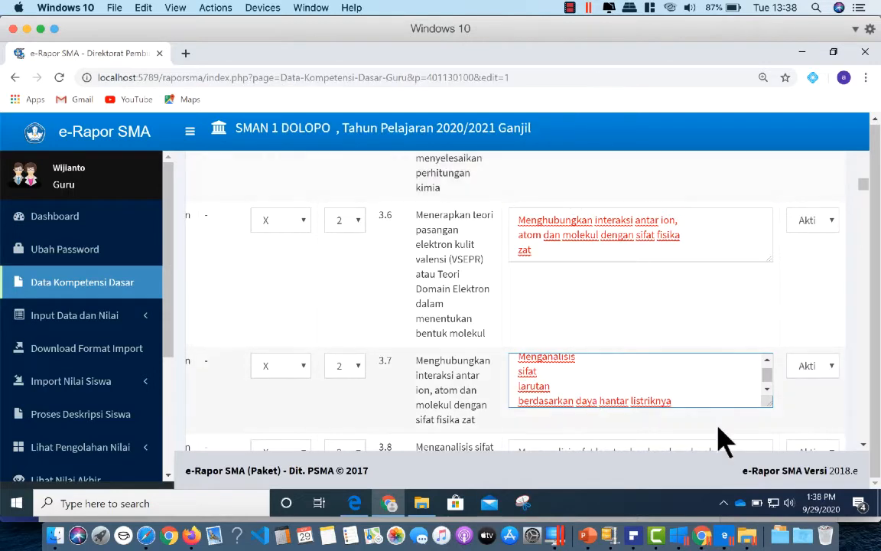
- Copy PDF competency 3.8, "Menerapkan hukum-hukum dasar kimia, konsep massa molekul relatif, persamaan kimia, konsep mol, dan kadar zat untuk menyelesaikan perhitungan kimia", over e-Rapor's 3.8 description
click(633, 536)
drag(234, 419, 329, 476)
click(679, 536)
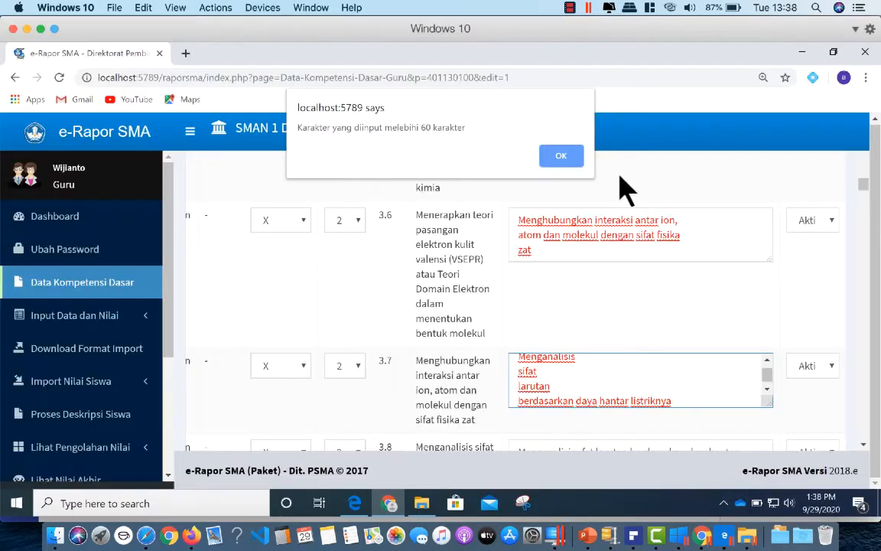
click(561, 156)
scroll(521, 246, down, 5)
drag(518, 180, 614, 202)
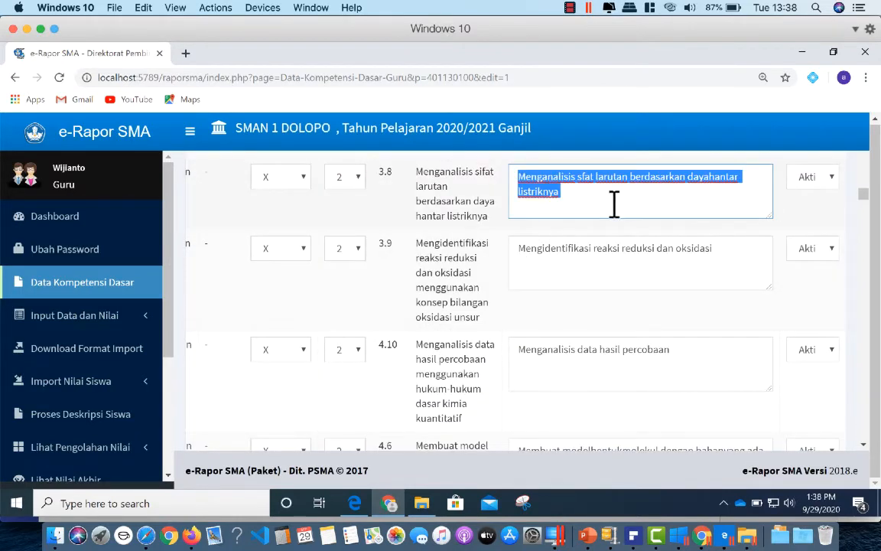
key(ctrl+v)
click(565, 151)
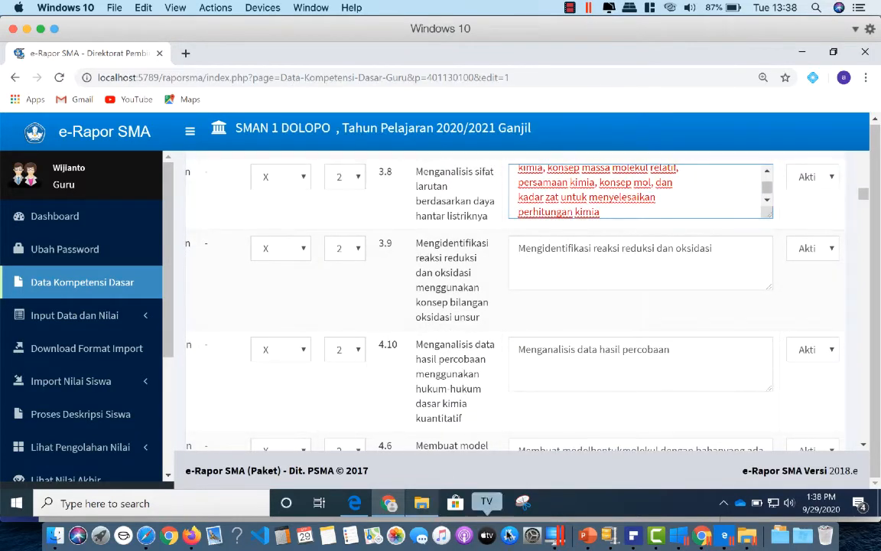
- Copy PDF competency 4.1, "Menjelaskan fenomena alam atau hasil percobaan menggunakan model atom", over the 4.1 summary description in e-Rapor
click(633, 536)
scroll(523, 299, up, 6)
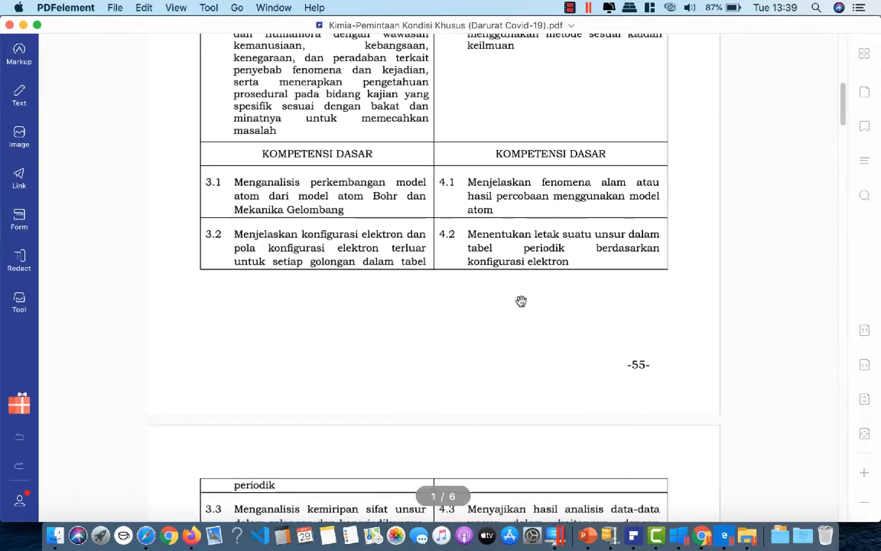
drag(467, 181, 502, 211)
key(ctrl+c)
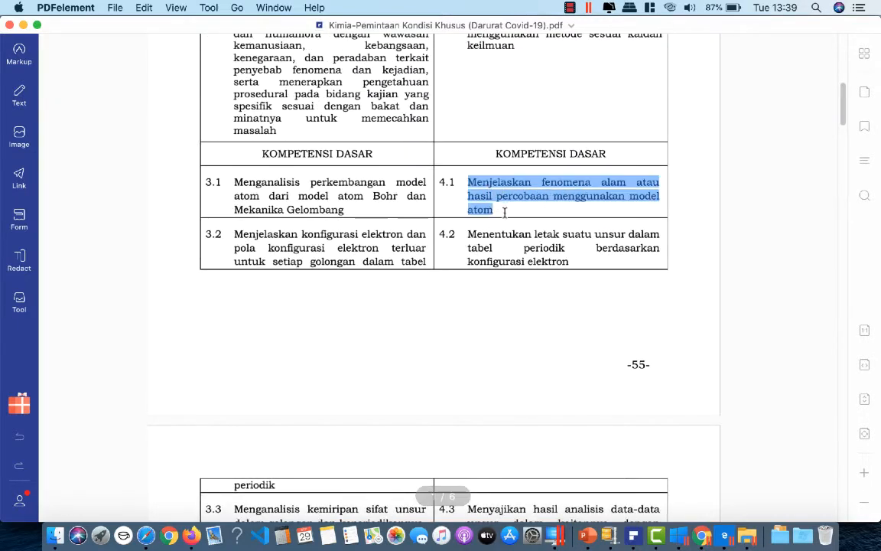
click(712, 534)
click(565, 153)
scroll(565, 243, up, 10)
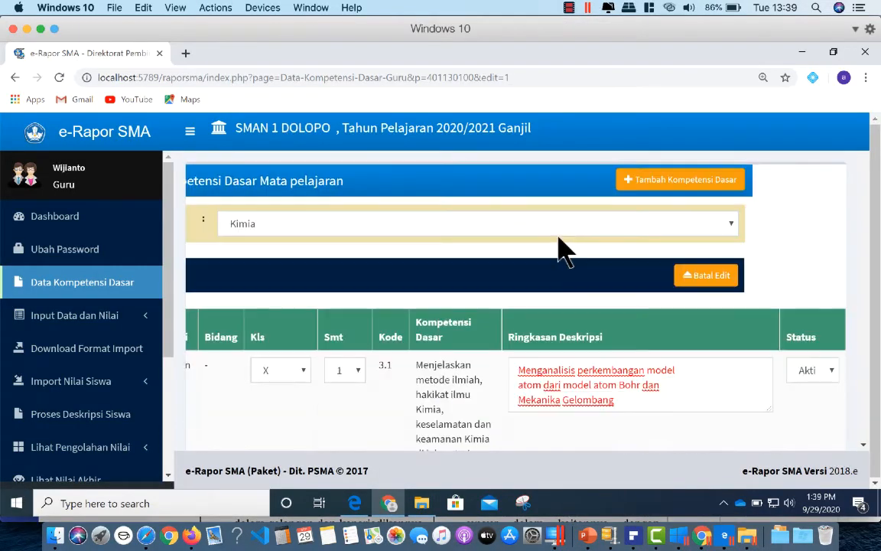
scroll(590, 350, down, 10)
drag(520, 360, 681, 384)
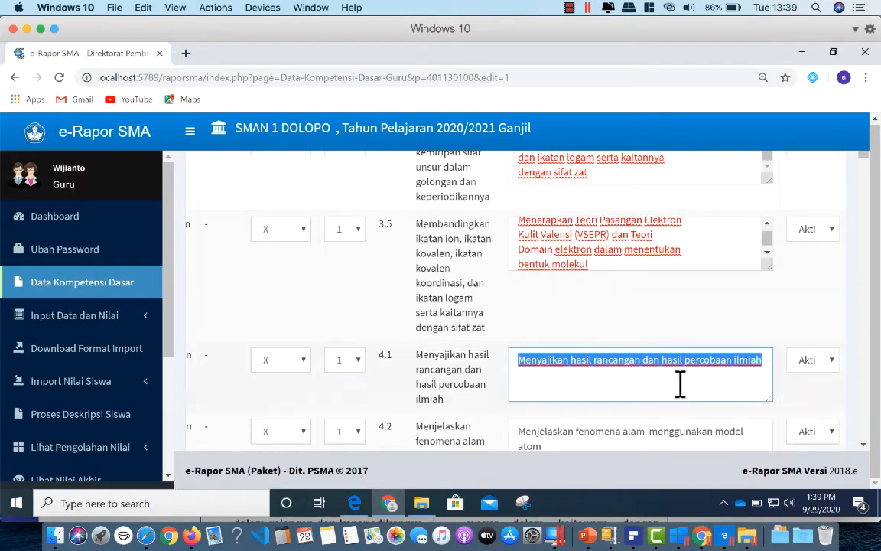
key(ctrl+v)
click(561, 156)
- Copy PDF competency 4.2, "Menentukan letak suatu unsur dalam tabel periodik berdasarkan konfigurasi elektron", over the 4.2 summary description in e-Rapor
click(633, 534)
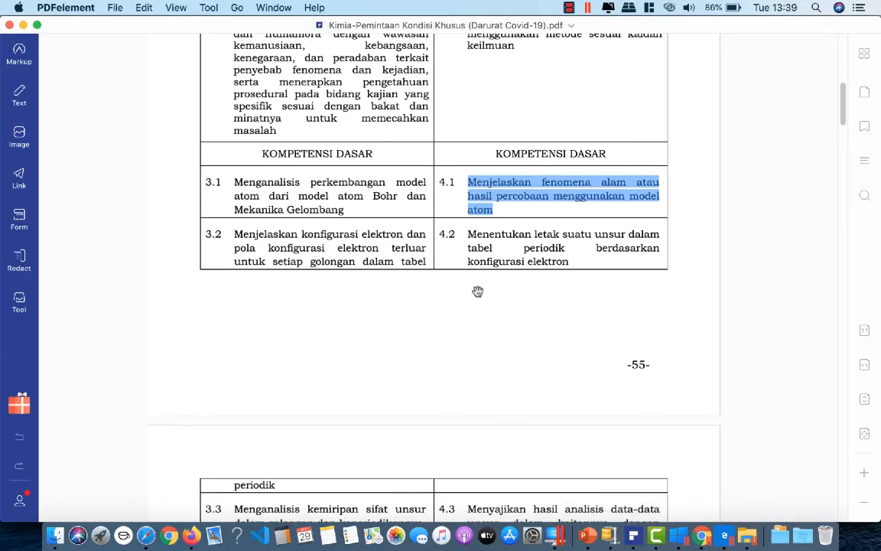
drag(469, 234, 581, 272)
click(676, 534)
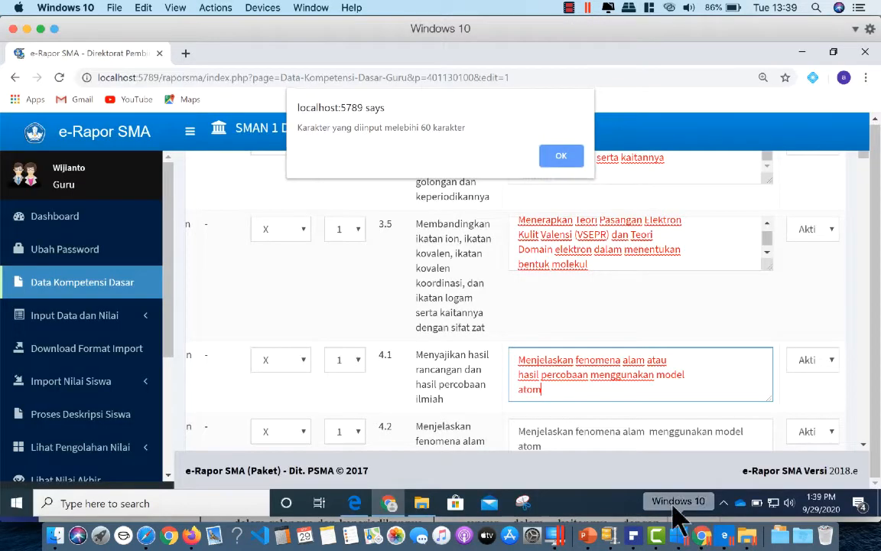
key(Return)
scroll(564, 334, down, 4)
scroll(519, 289, up, 2)
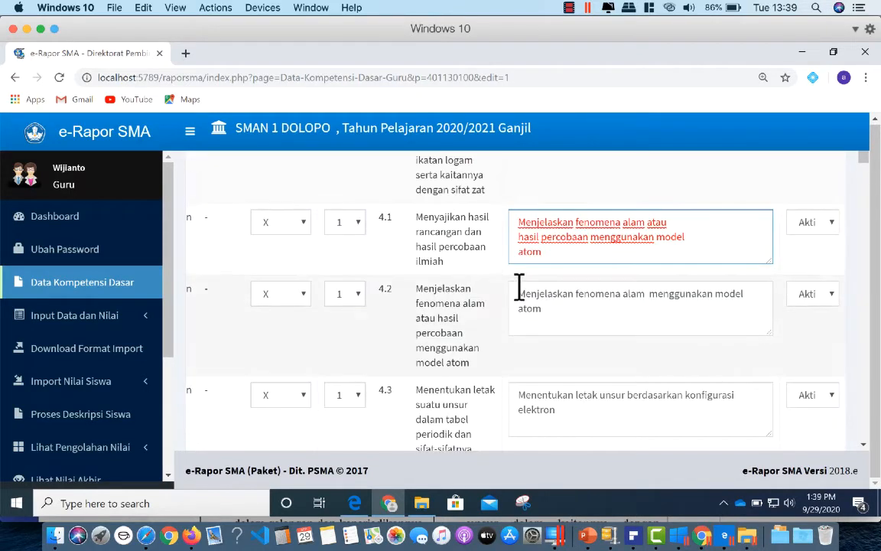
drag(520, 289, 596, 331)
text(Menentukan letak unsur dalam tabel periodik berdasarkan konfigurasi elektron)
click(560, 156)
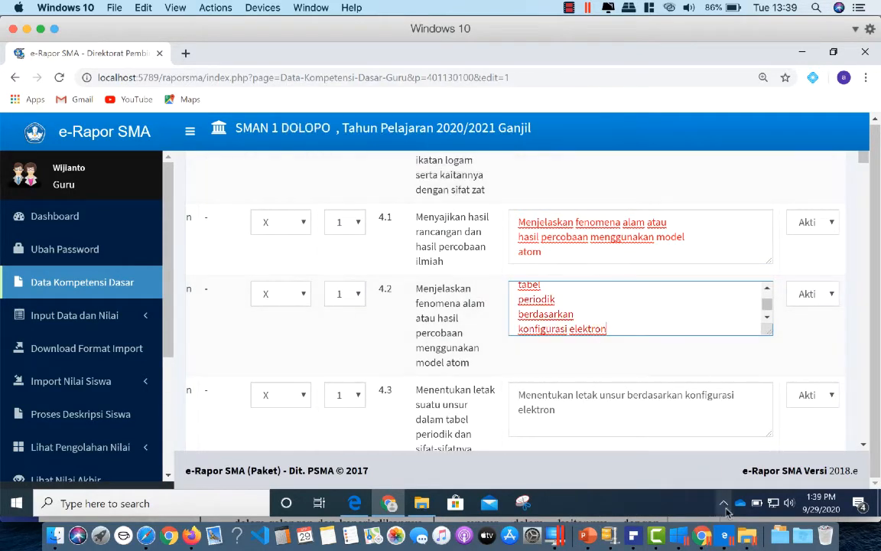
- Copy PDF competency 4.3, "Menyajikan hasil analisis data-data unsur dalam kaitannya dengan kemiripan dan sifat keperiodikan unsur", over the 4.3 summary description in e-Rapor
click(633, 534)
scroll(551, 363, down, 2)
scroll(551, 363, down, 4)
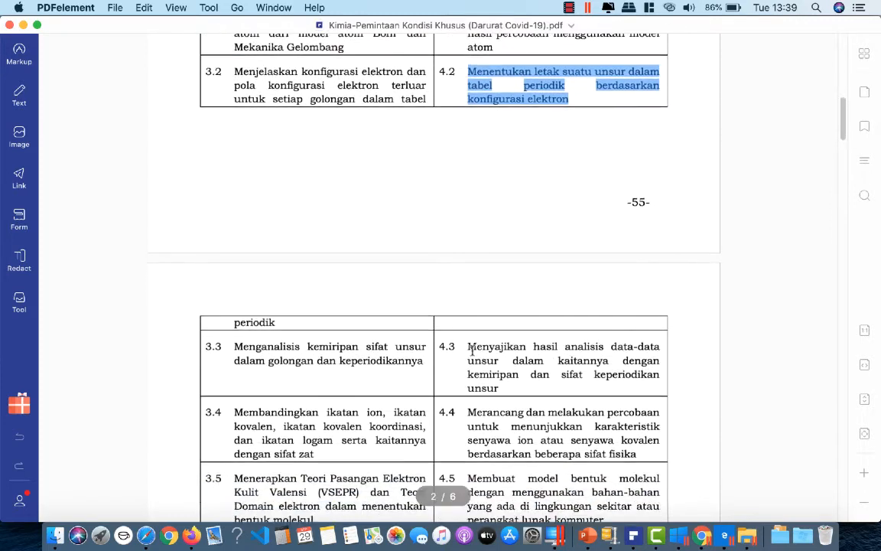
drag(466, 345, 538, 392)
key(ctrl+c)
click(679, 534)
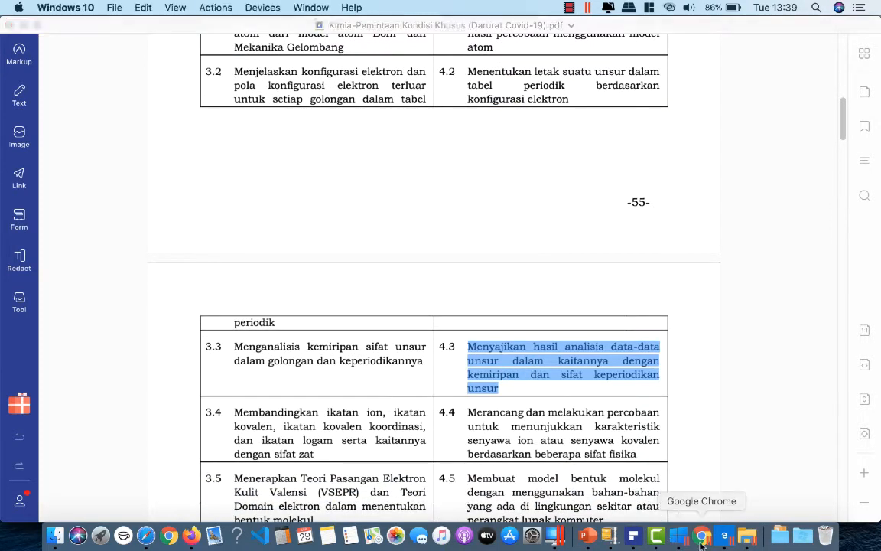
click(561, 156)
drag(520, 397, 587, 423)
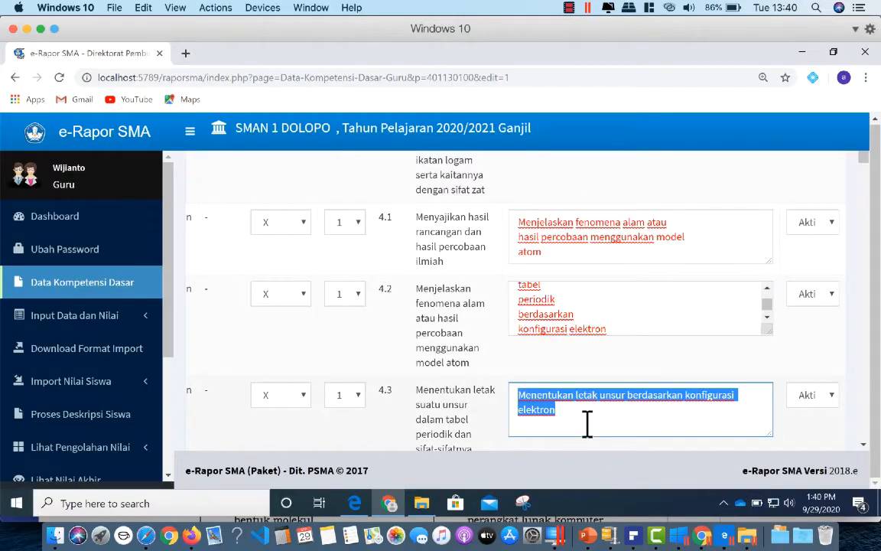
key(ctrl+v)
click(573, 162)
scroll(571, 262, down, 4)
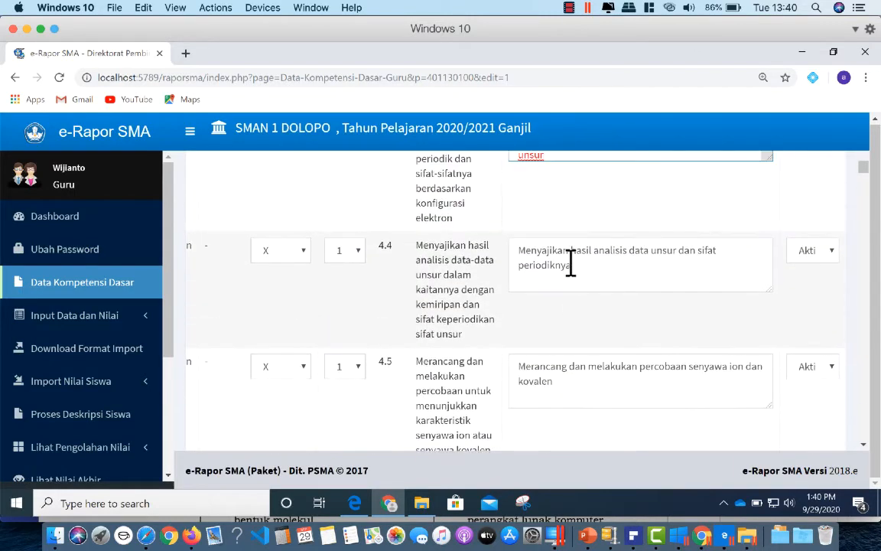
- Copy PDF competency 4.4, "Merancang dan melakukan percobaan untuk menunjukkan karakteristik senyawa ion atau senyawa kovalen berdasarkan beberapa sifat fisika", over e-Rapor's 4.4 summary description
click(633, 535)
click(470, 414)
drag(469, 414, 635, 457)
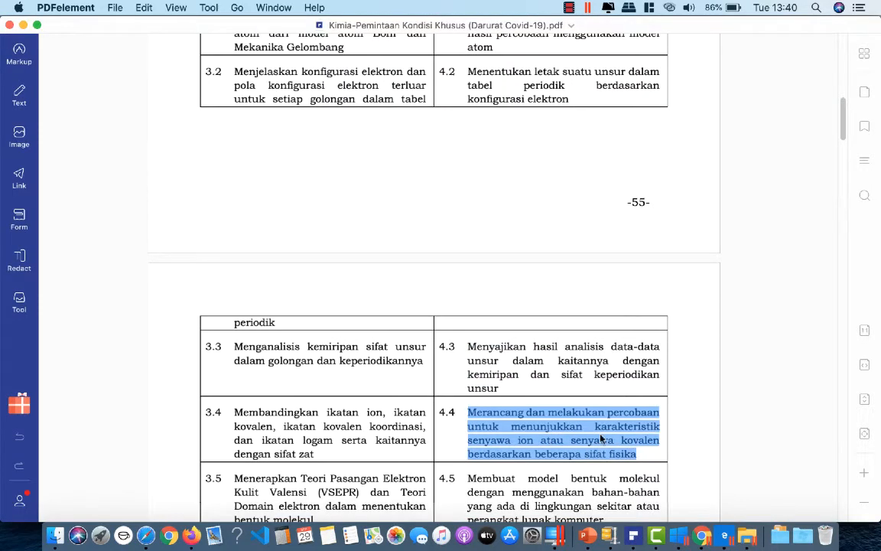
key(super+c)
click(702, 535)
key(Return)
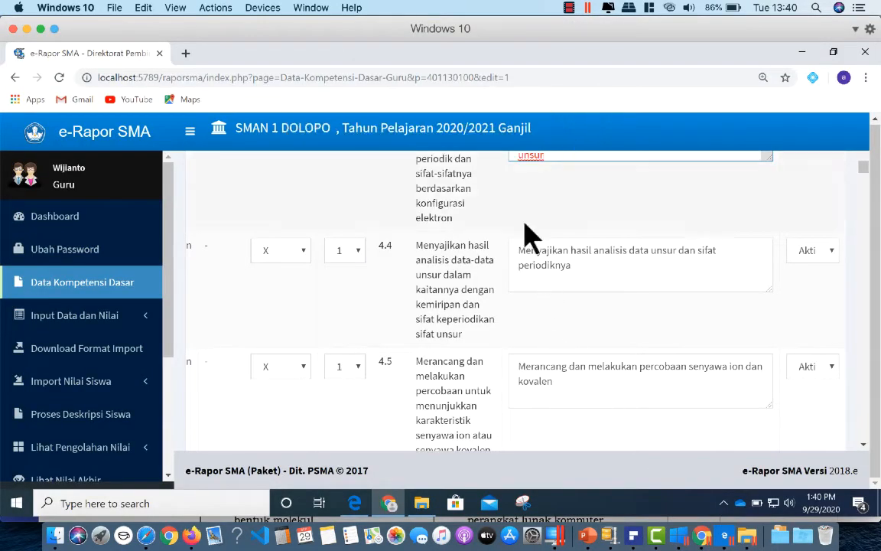
drag(527, 239, 620, 286)
key(ctrl+v)
click(564, 160)
scroll(574, 334, down, 5)
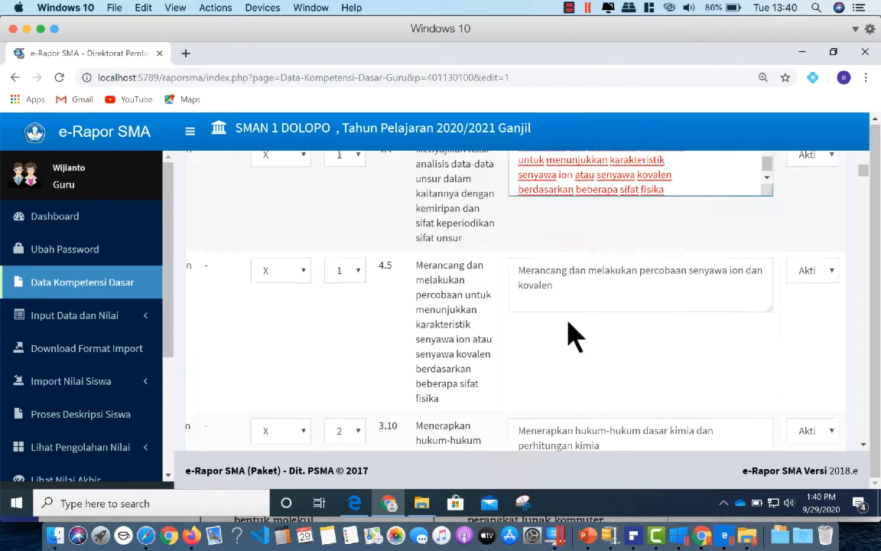
- Copy PDF competency 4.5, "Membuat model bentuk molekul dengan menggunakan bahan-bahan yang ada di lingkungan sekitar atau perangkat lunak komputer", over e-Rapor's 4.5 summary description
click(634, 535)
scroll(545, 426, down, 3)
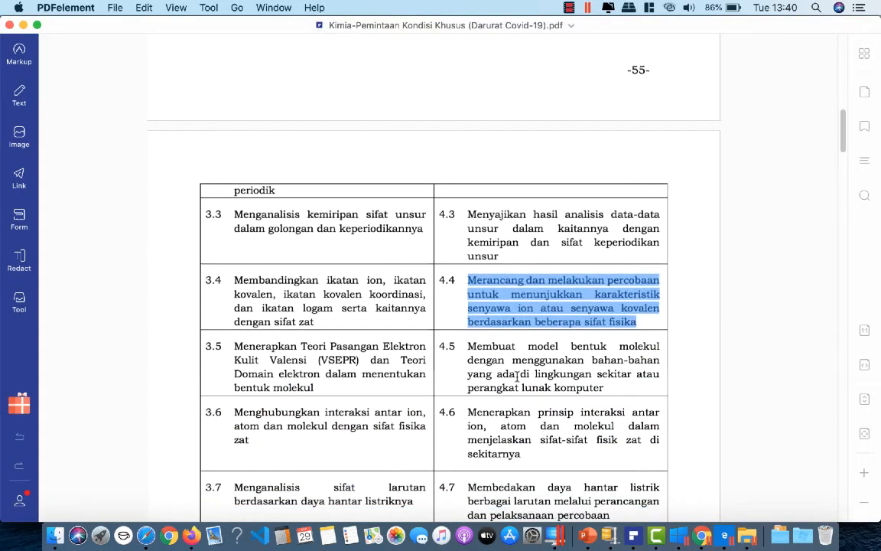
drag(468, 346, 605, 388)
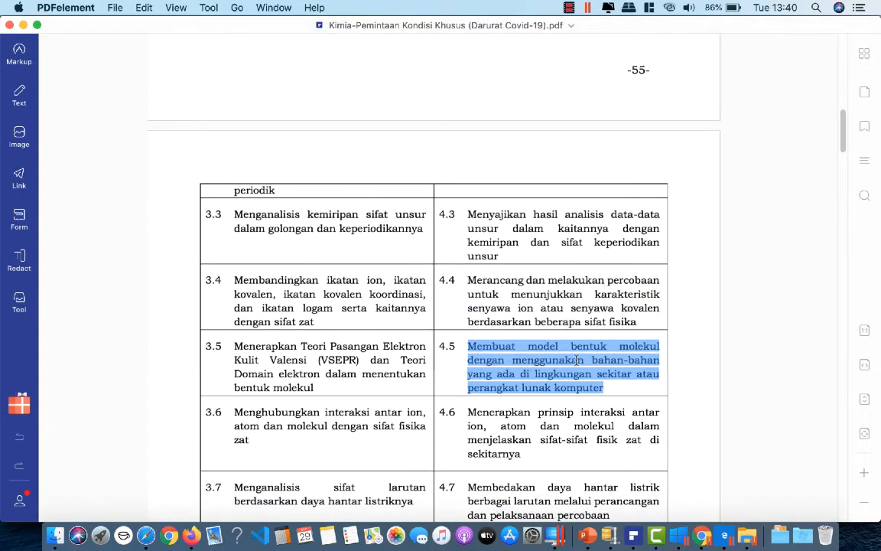
click(703, 535)
click(562, 157)
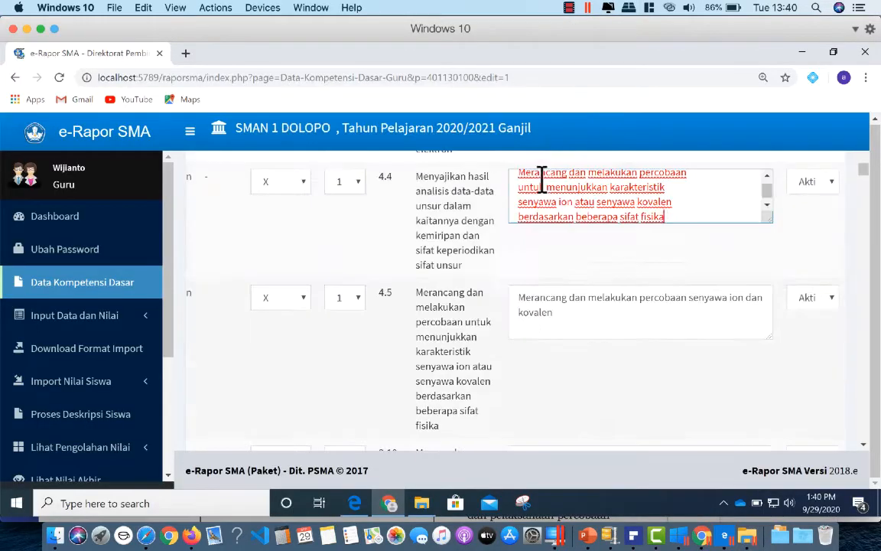
click(518, 298)
key(ctrl+a)
key(ctrl+v)
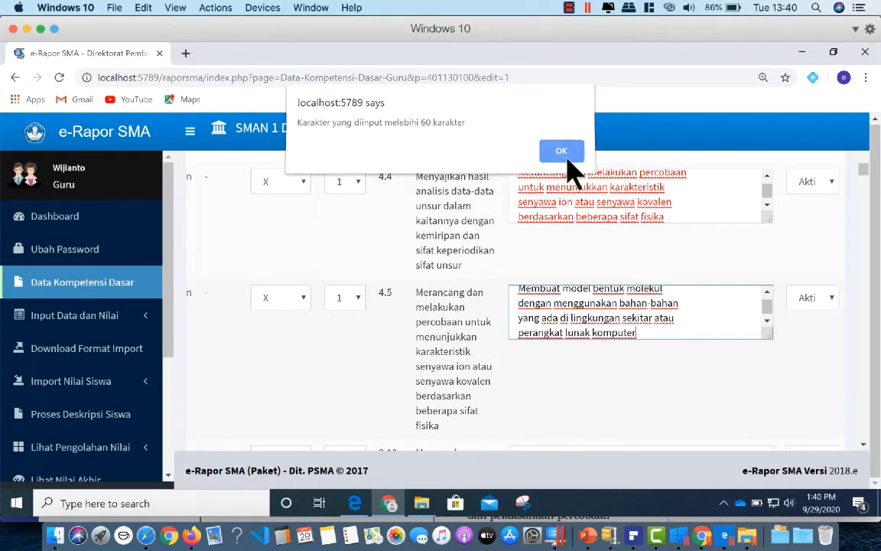
click(565, 157)
scroll(604, 295, down, 3)
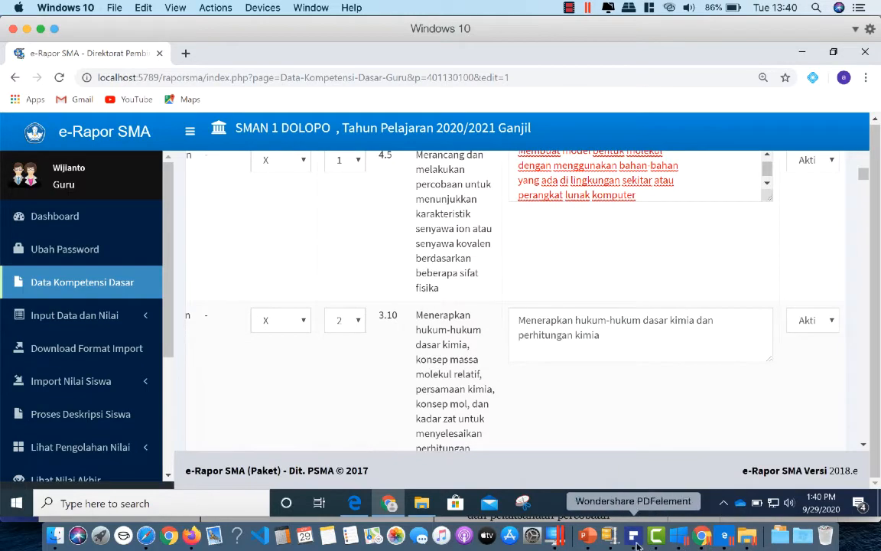
- Copy PDF competency 4.6, "Menerapkan prinsip interaksi antar ion, atom dan molekul dalam menjelaskan sifat-sifat fisik zat di sekitarnya", over e-Rapor's 4.6 summary description
click(610, 535)
drag(469, 413, 521, 454)
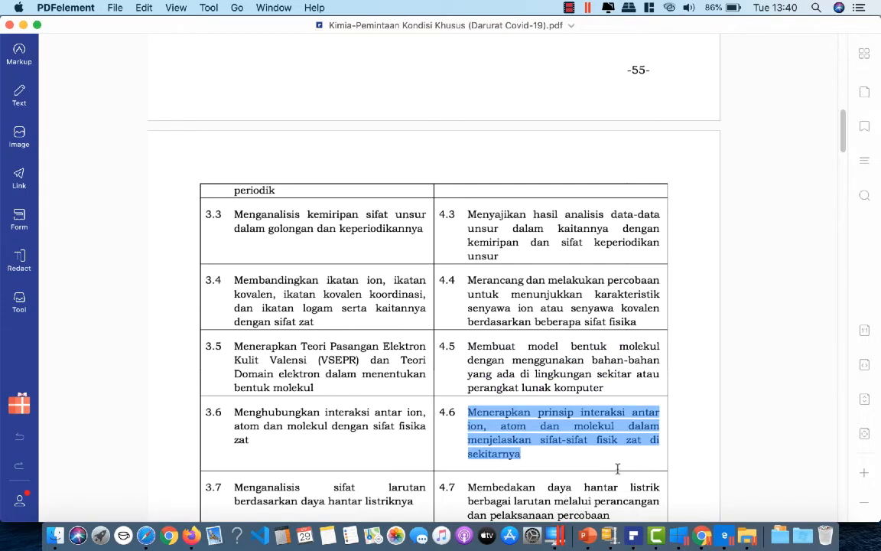
click(702, 536)
scroll(633, 406, down, 7)
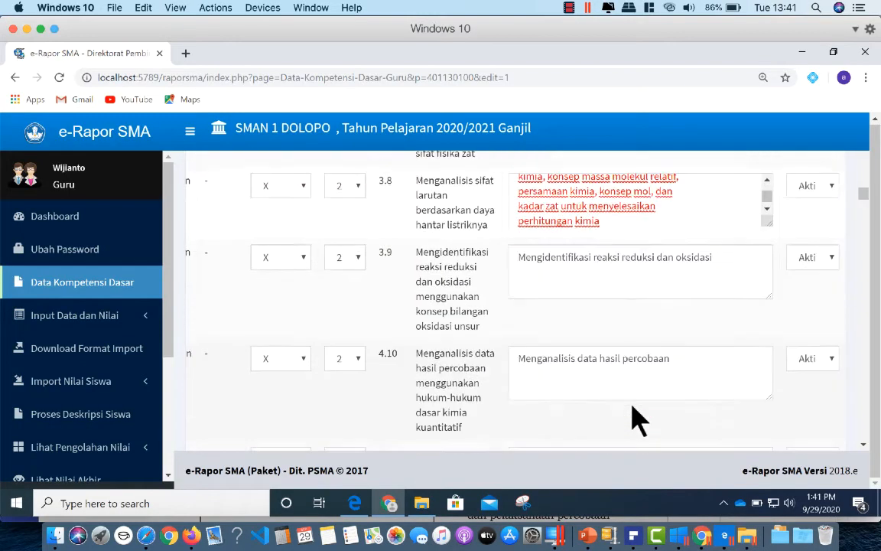
scroll(632, 419, down, 4)
drag(527, 311, 609, 340)
key(ctrl+v)
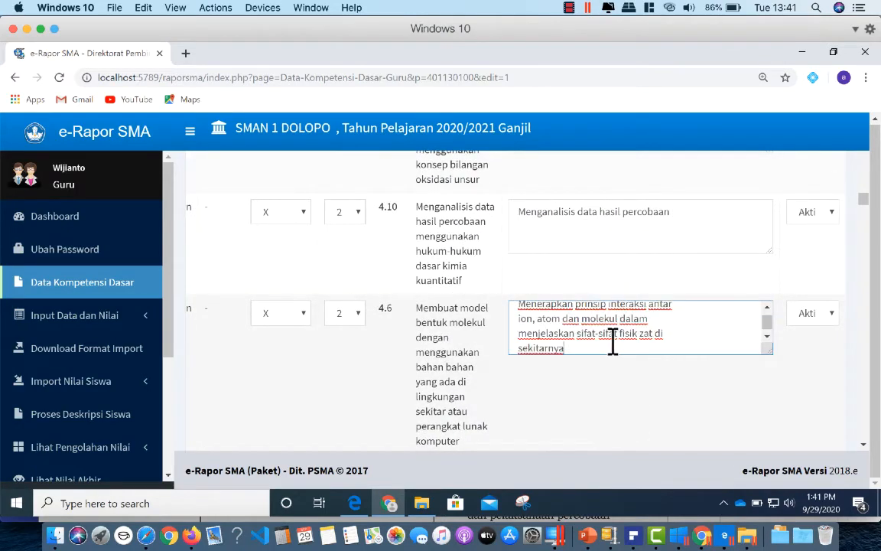
click(561, 157)
scroll(631, 390, down, 5)
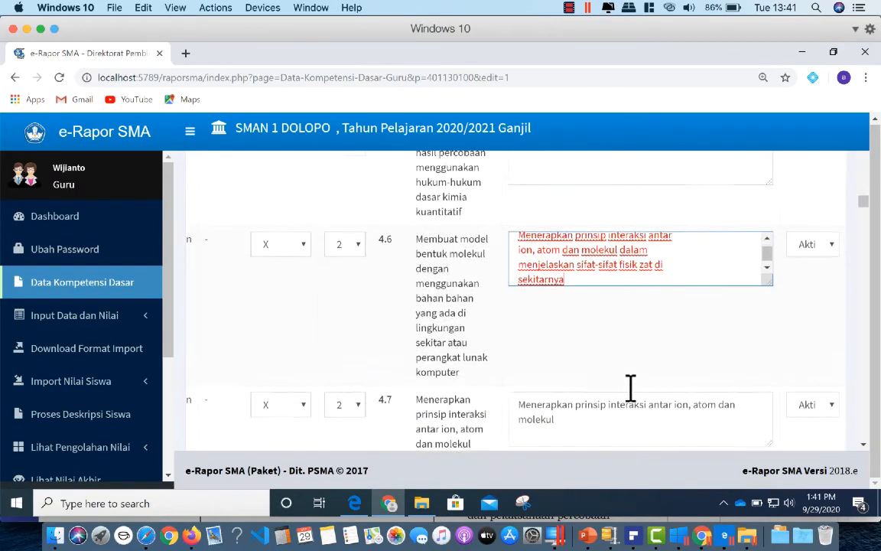
click(565, 156)
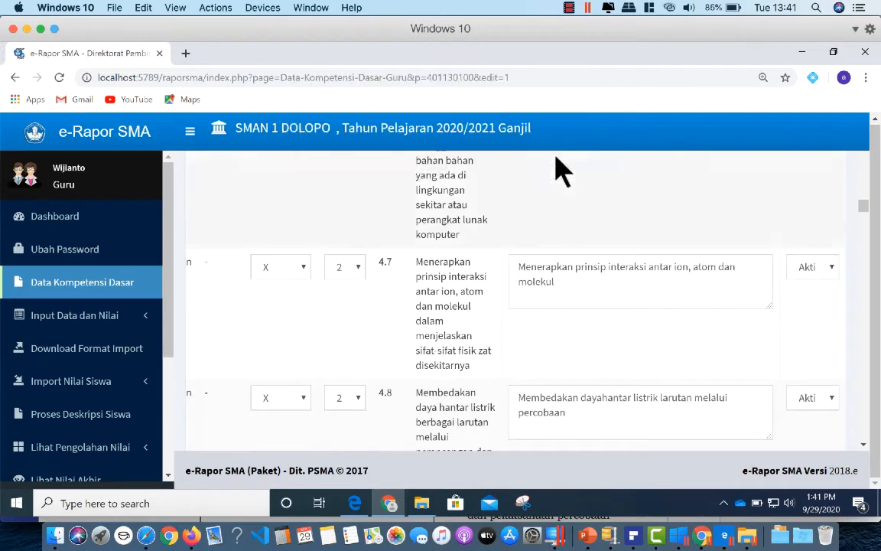
- Copy PDF competency 4.7, "Membedakan daya hantar listrik berbagai larutan melalui perancangan dan pelaksanaan percobaan", over the 4.7 summary description in e-Rapor
click(634, 535)
scroll(459, 306, down, 4)
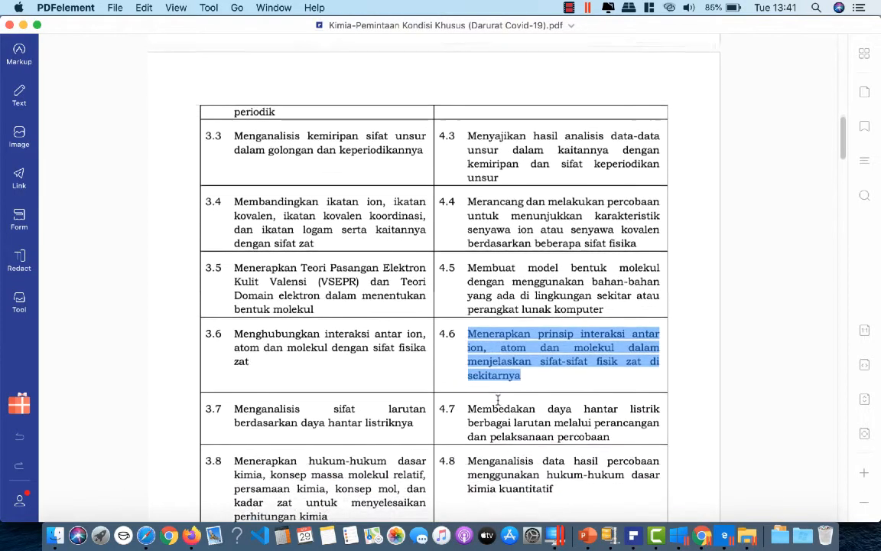
drag(469, 360, 593, 391)
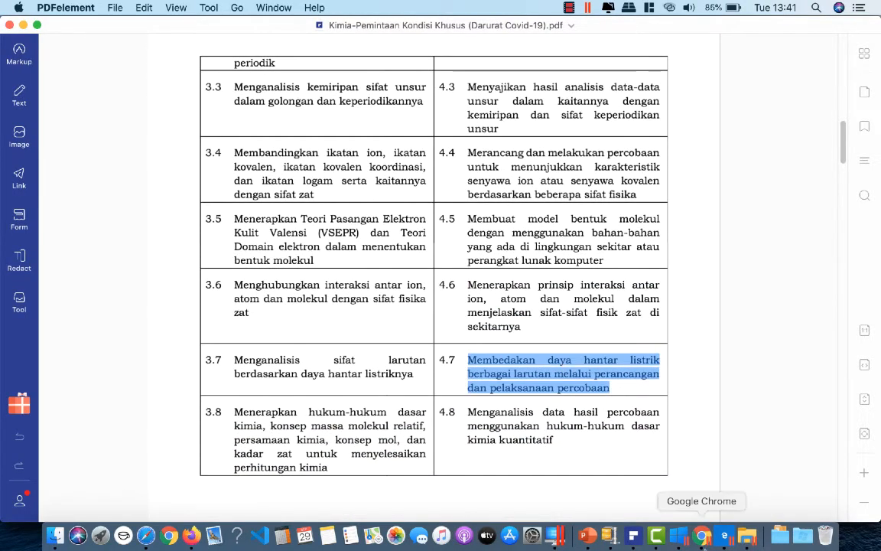
click(703, 536)
click(561, 157)
drag(525, 262, 593, 299)
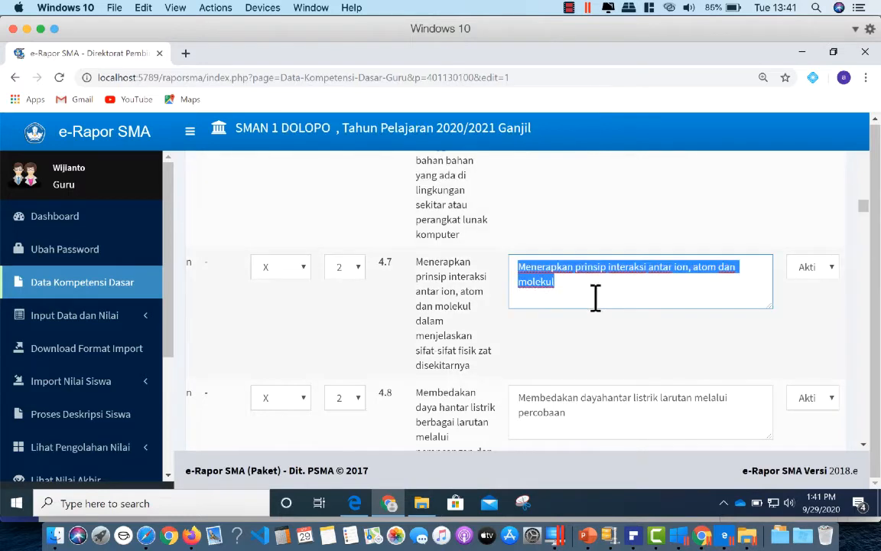
key(ctrl+v)
click(561, 157)
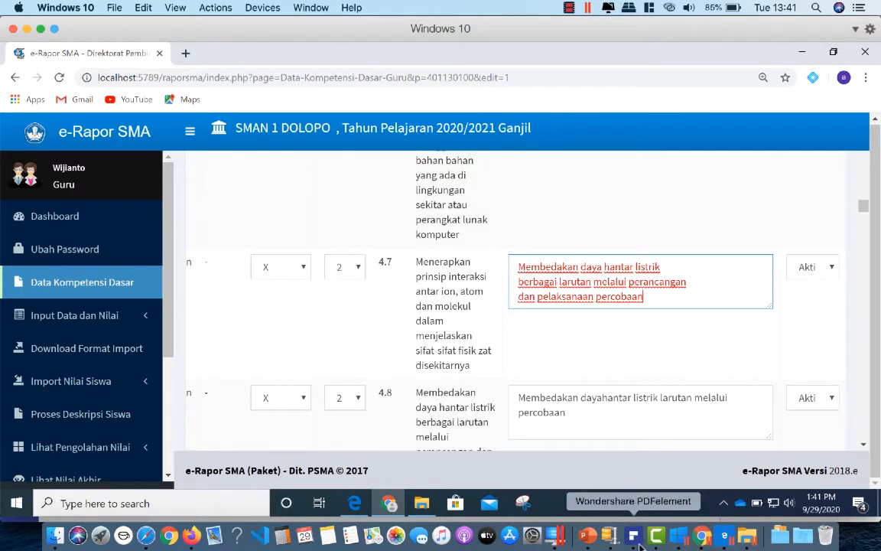
- Copy PDF competency 4.8, "Menganalisis data hasil percobaan menggunakan hukum-hukum dasar kimia kuantitatif", over the 4.8 summary description in e-Rapor
click(634, 535)
drag(468, 412, 563, 448)
key(super+c)
click(702, 536)
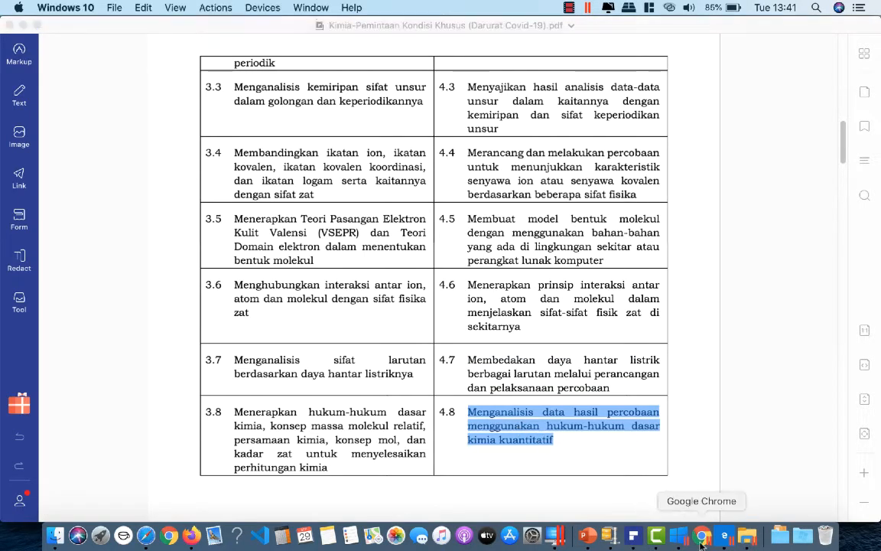
click(559, 156)
drag(518, 397, 606, 433)
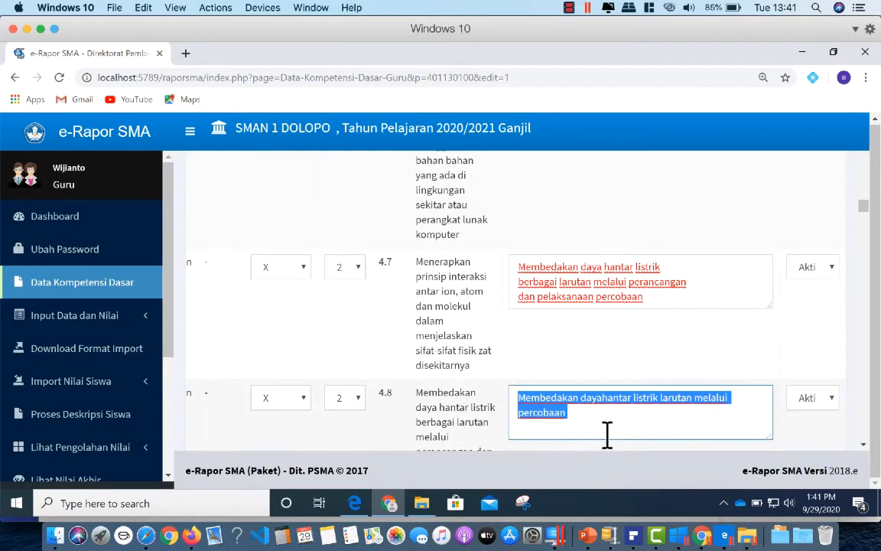
key(ctrl+v)
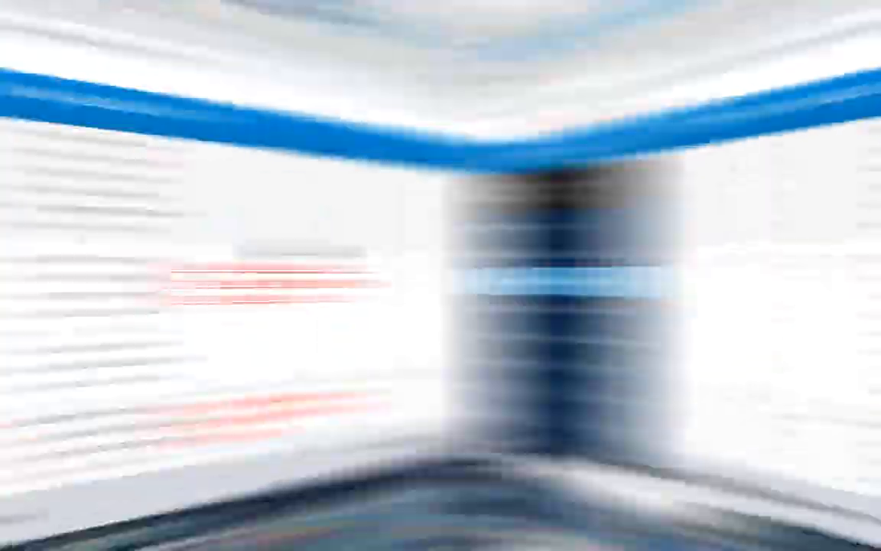
- Set the status of class X semester 2 competency 3.10 to Nonaktif
scroll(622, 248, up, 15)
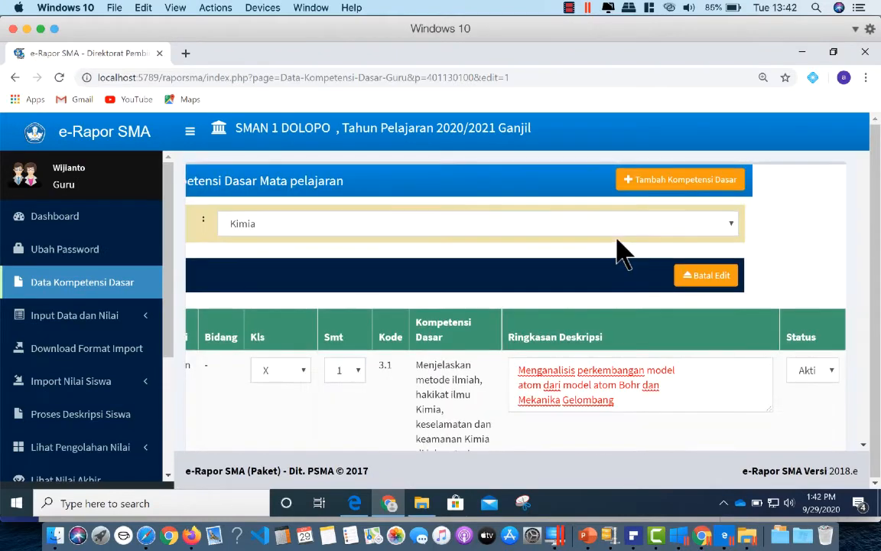
scroll(557, 286, down, 2)
scroll(558, 287, down, 2)
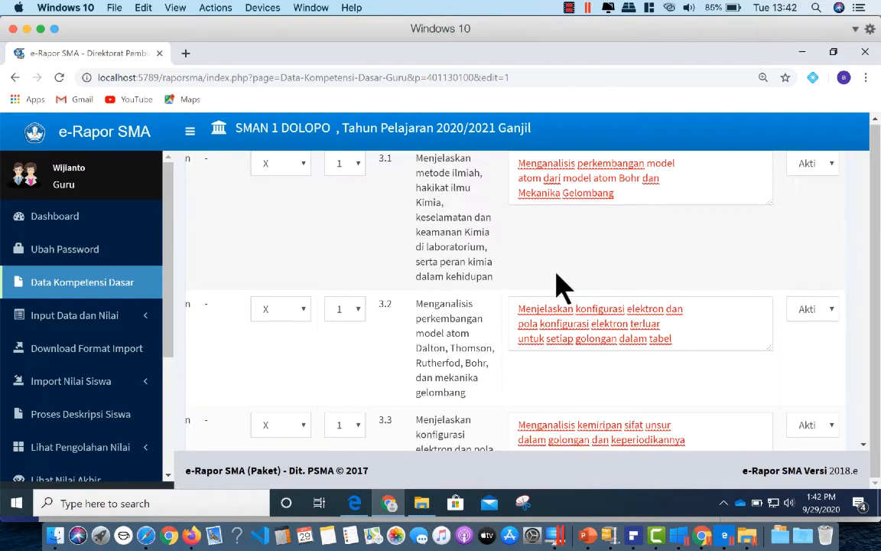
scroll(558, 285, down, 12)
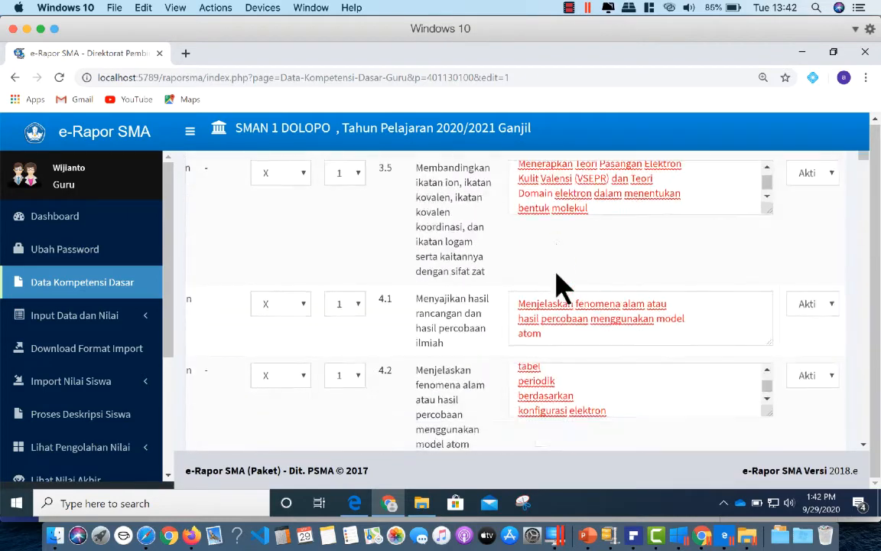
scroll(557, 286, down, 8)
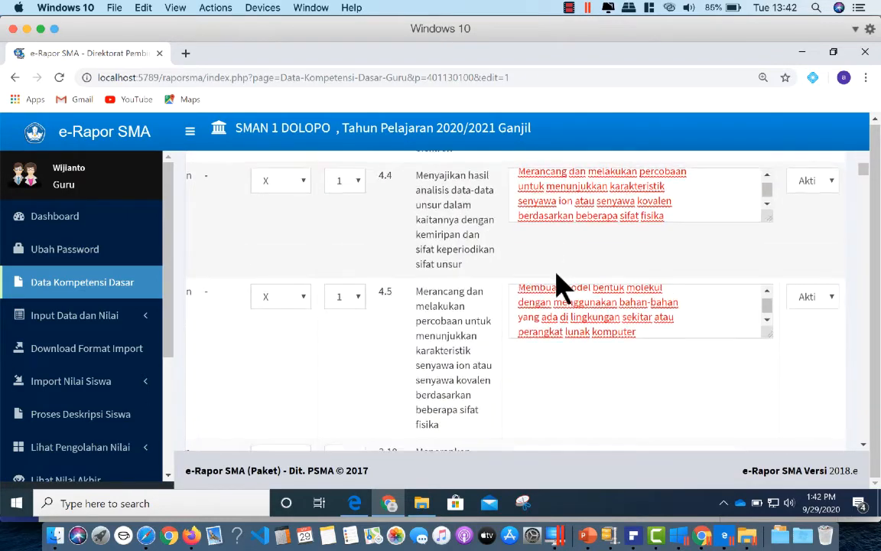
scroll(561, 289, up, 3)
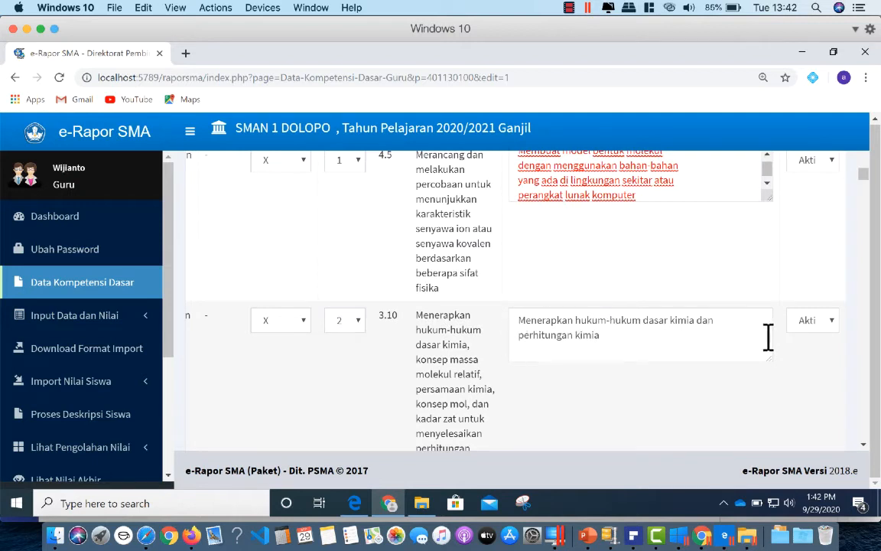
click(815, 324)
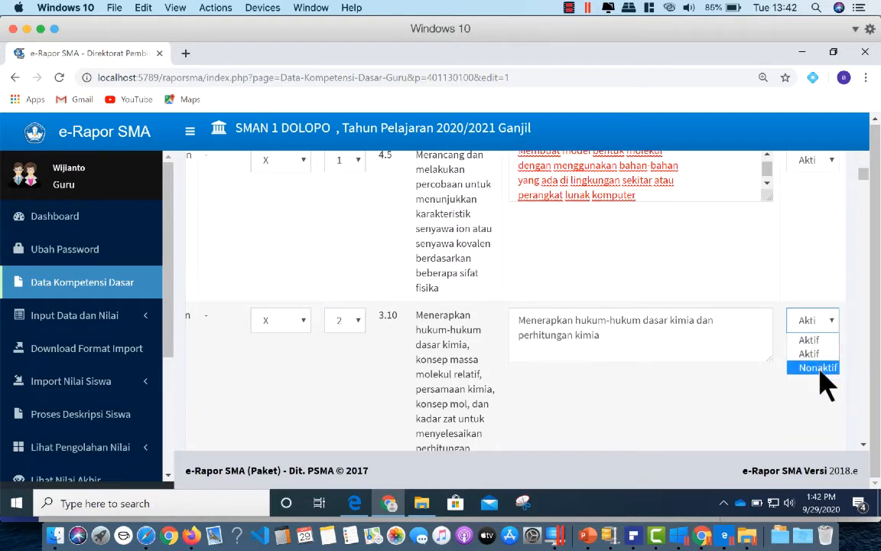
click(820, 367)
- Set the status of class X competency 3.9, "Mengidentifikasi reaksi reduksi dan oksidasi", to Nonaktif
scroll(661, 354, down, 8)
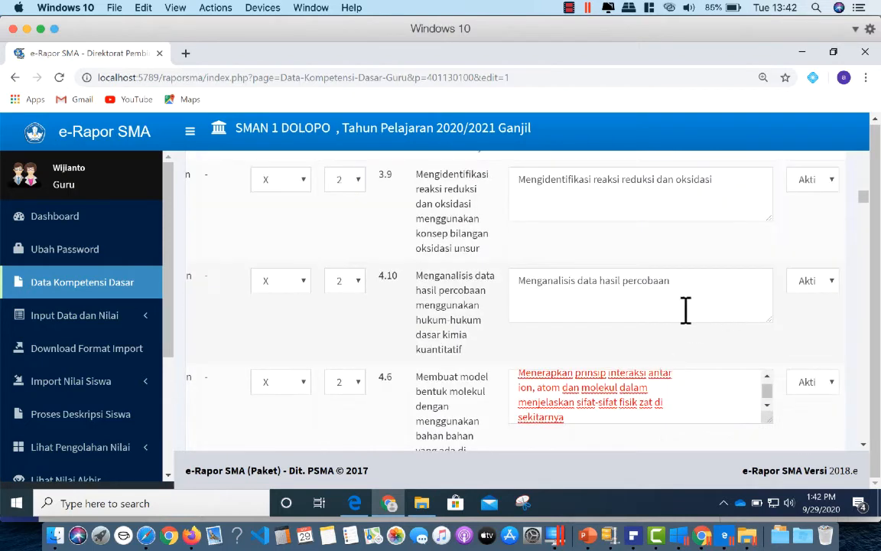
scroll(681, 311, up, 4)
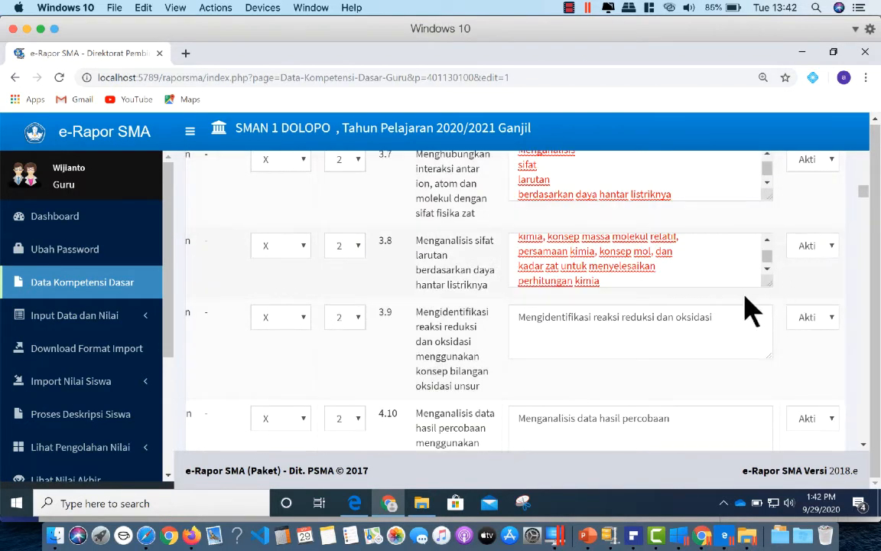
click(830, 318)
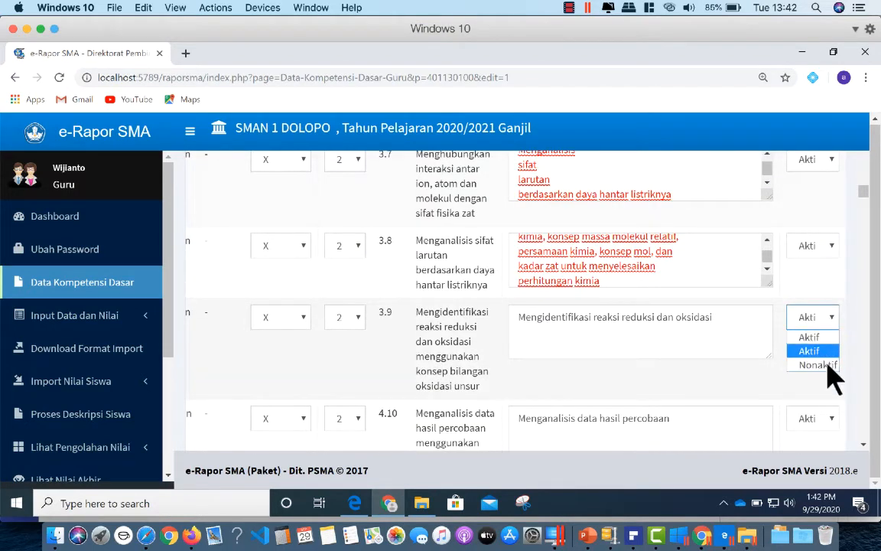
click(828, 366)
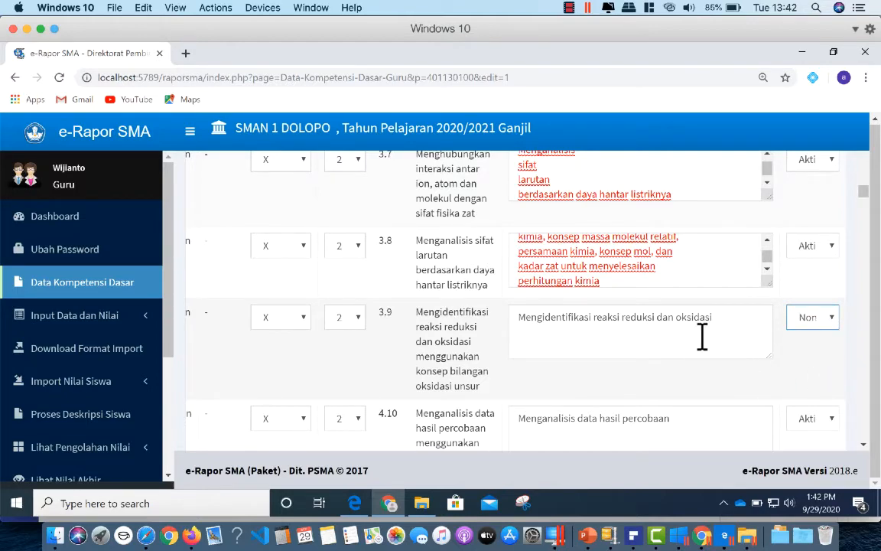
- Set the status of class X competency 4.10, "Menganalisis data hasil percobaan", to Nonaktif
scroll(702, 337, down, 4)
scroll(702, 350, up, 12)
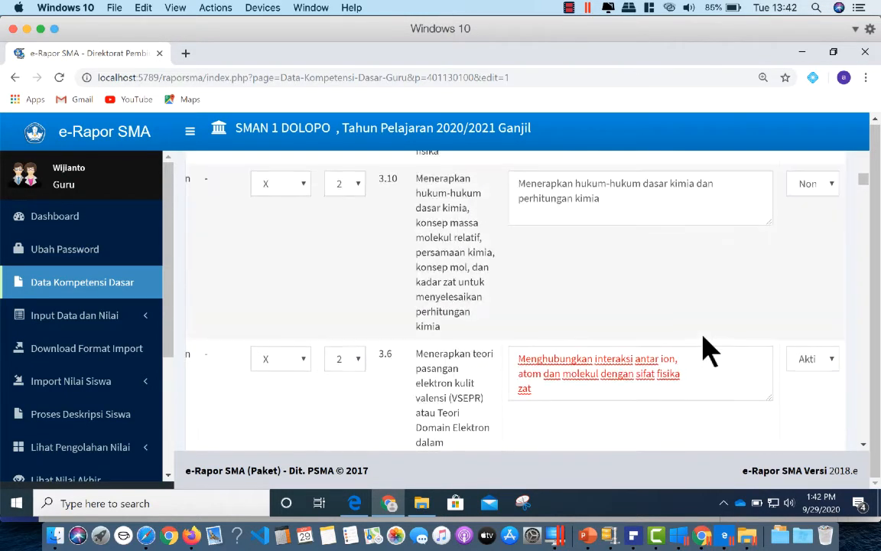
scroll(707, 348, up, 15)
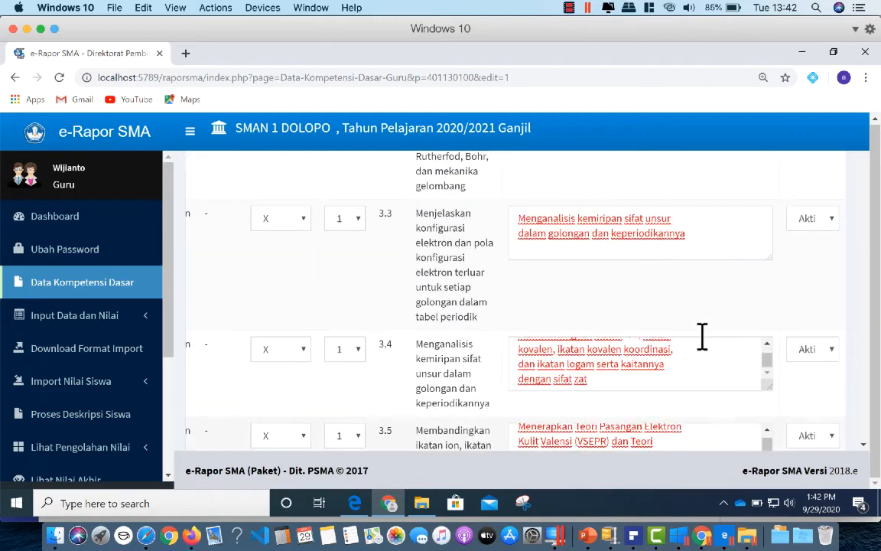
scroll(701, 334, down, 2)
scroll(707, 350, up, 8)
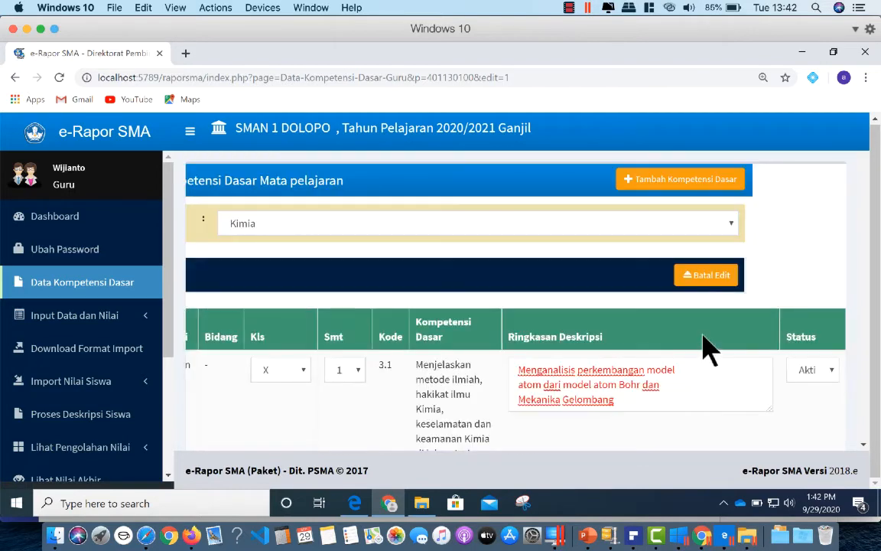
scroll(703, 350, down, 8)
scroll(643, 340, down, 3)
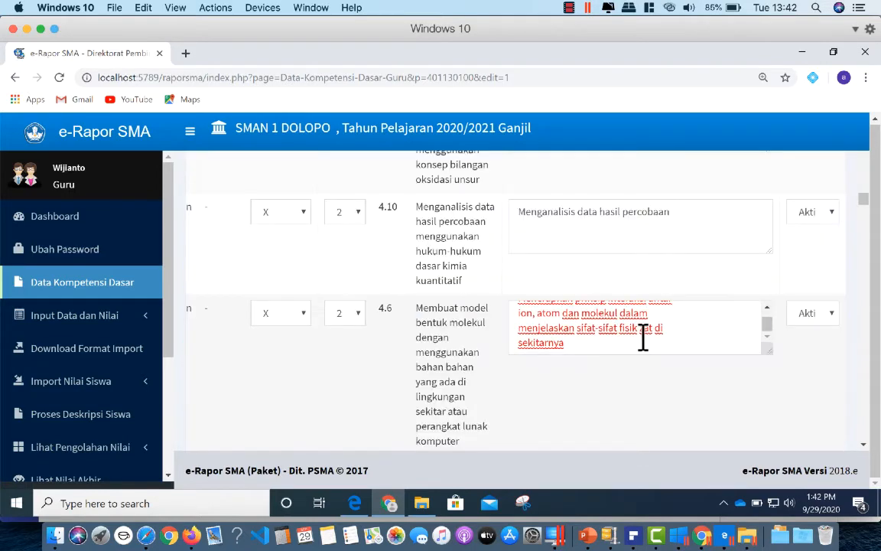
click(832, 215)
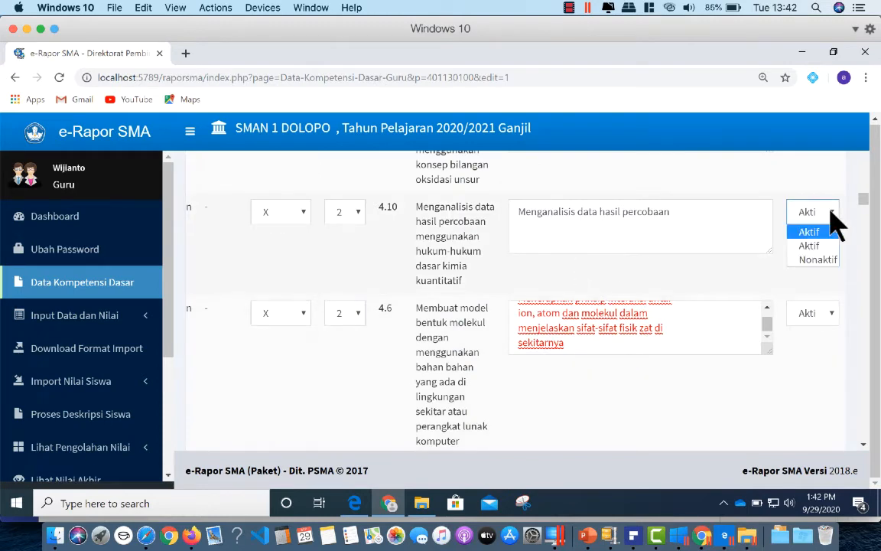
click(820, 259)
- Set the status of class X competency 4.9, on reactions based on oxidation number changes, to Nonaktif
scroll(623, 264, down, 7)
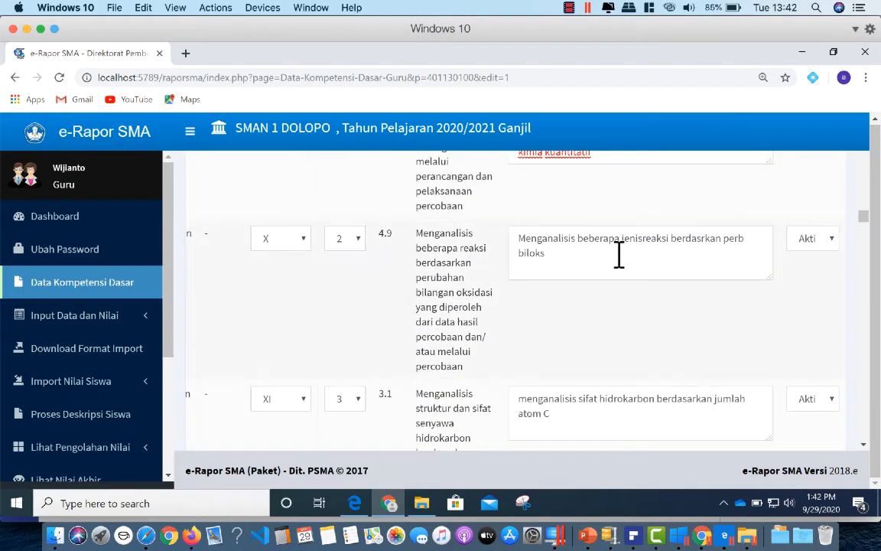
click(834, 240)
click(820, 286)
- Change the semester of class X competency 3.5, the VSEPR theory entry, to 2
scroll(498, 264, up, 20)
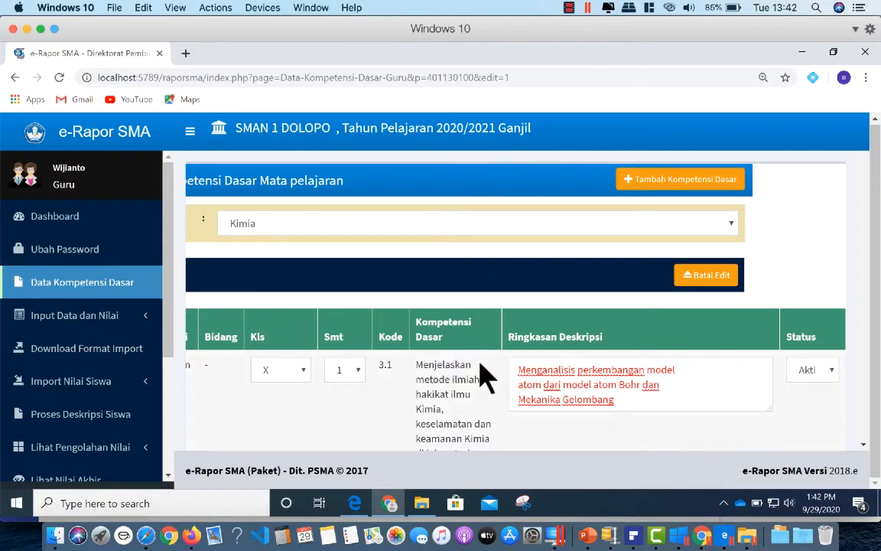
scroll(469, 364, down, 5)
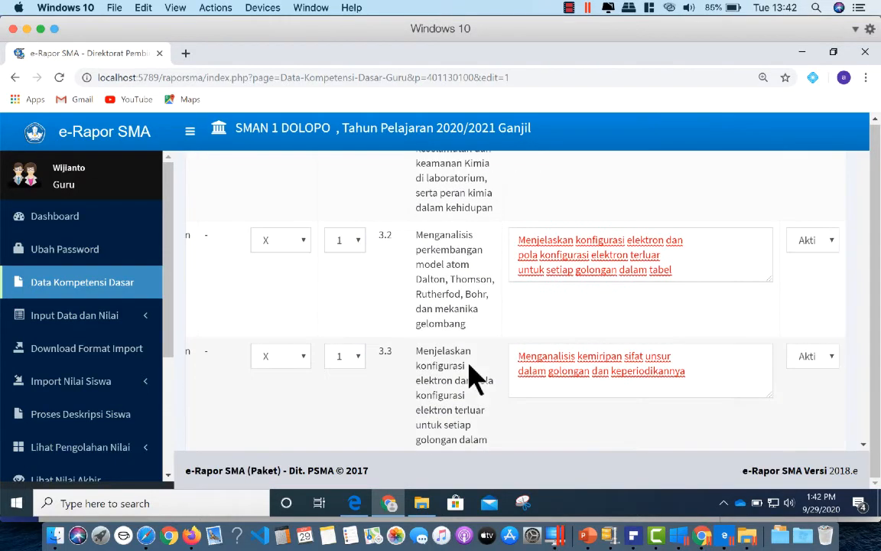
scroll(470, 375, down, 1)
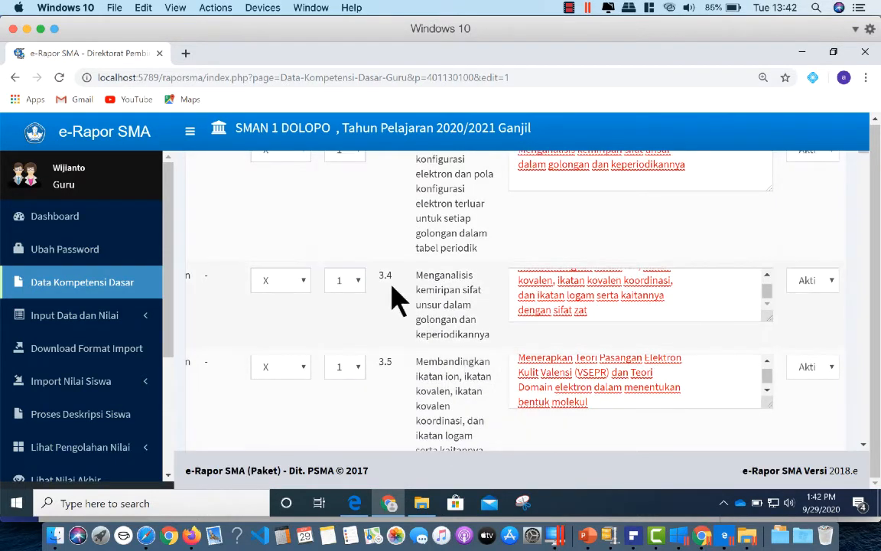
scroll(394, 299, down, 2)
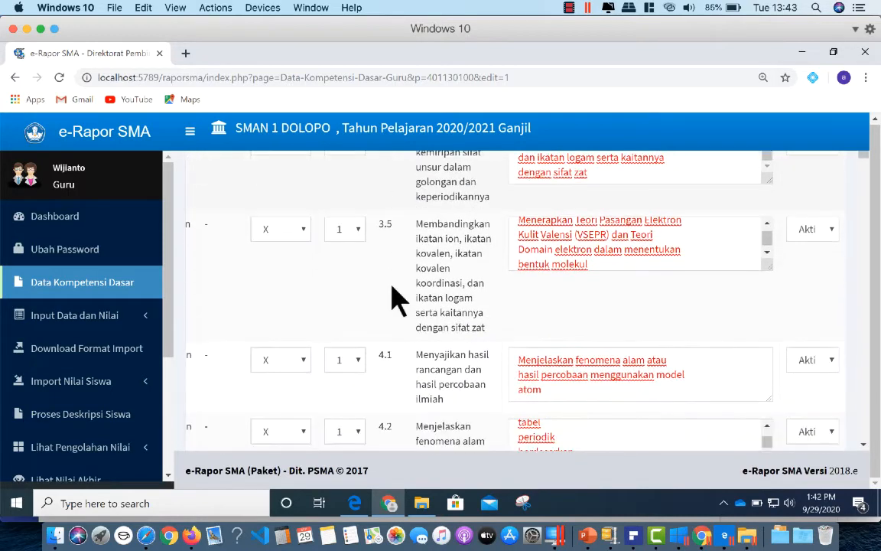
click(356, 231)
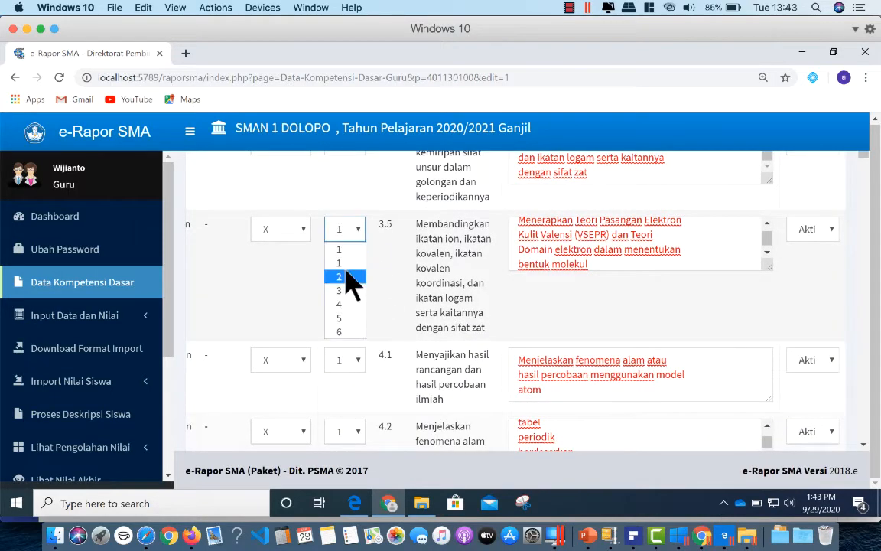
click(345, 277)
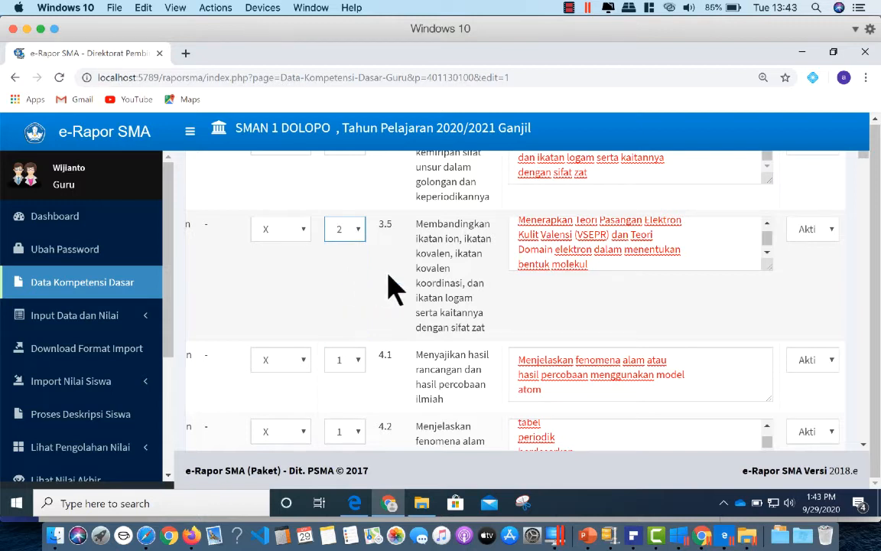
- Change the semester of class X competency 4.5, the molecular shape model entry, to 2
scroll(392, 290, down, 3)
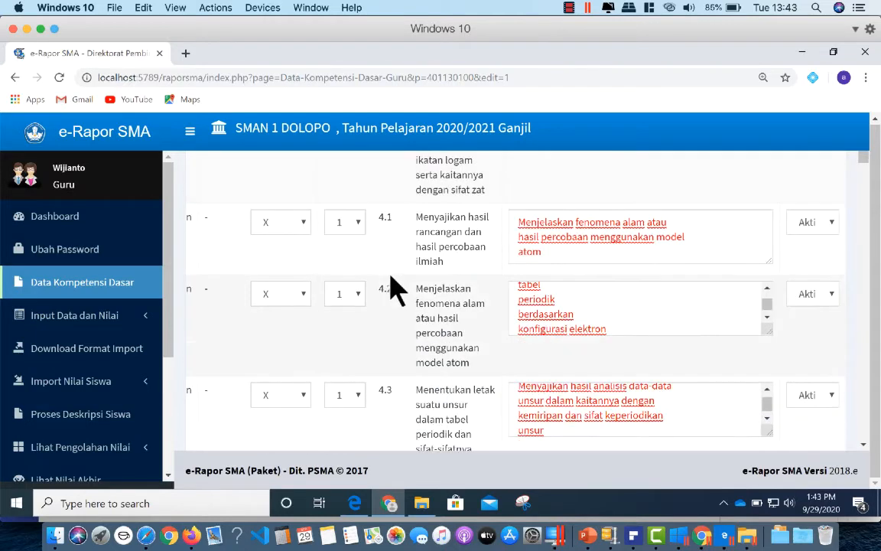
scroll(393, 291, up, 5)
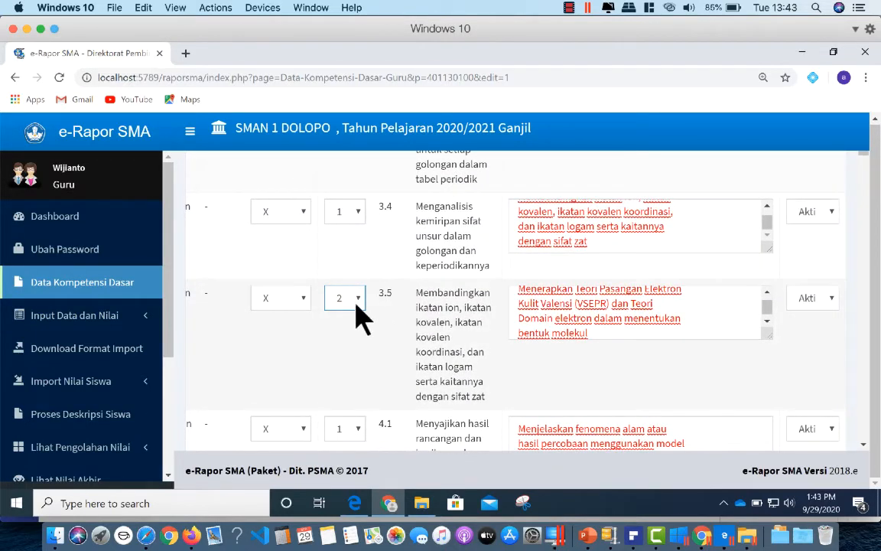
scroll(386, 342, down, 8)
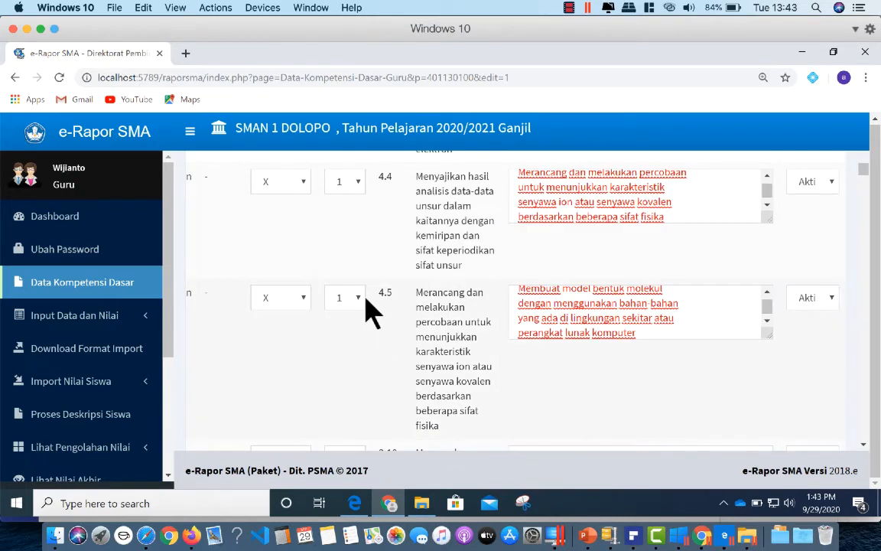
click(357, 297)
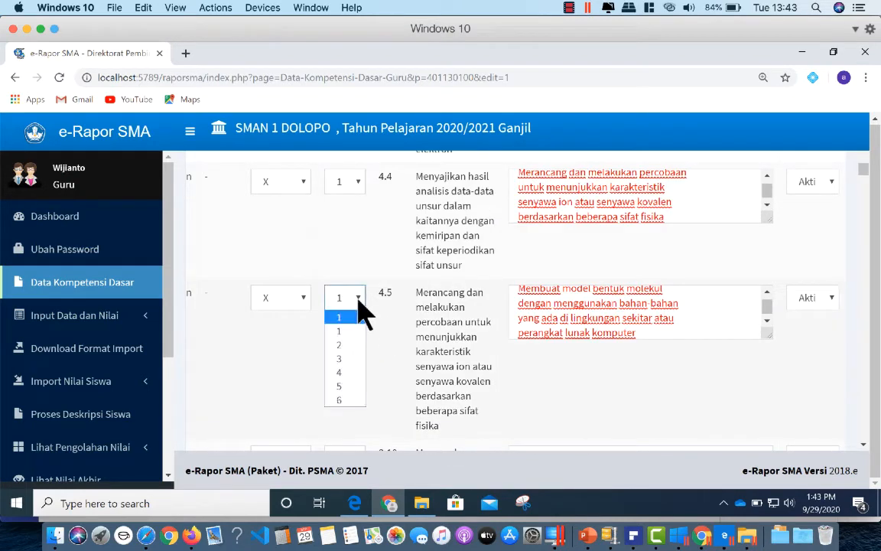
click(341, 346)
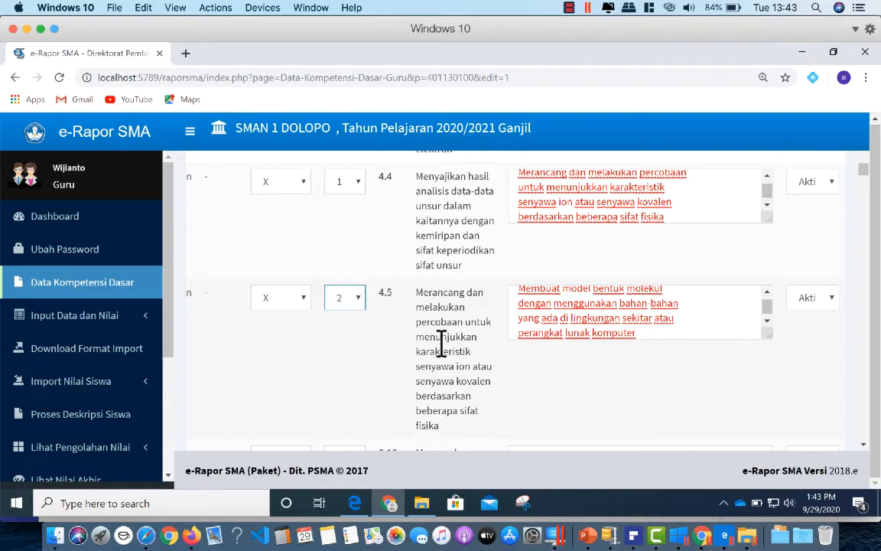
scroll(452, 333, up, 10)
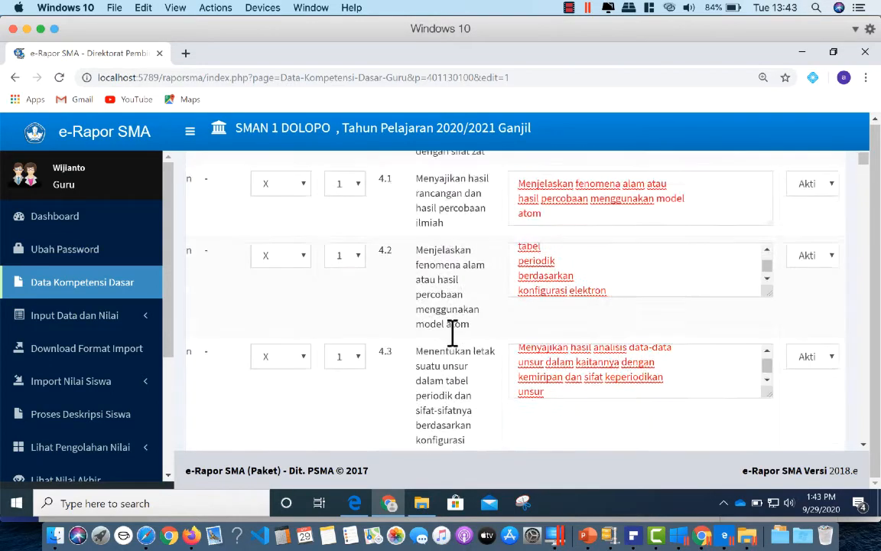
- Shorten the description of class X competency 3.1 to "Menganalisis perkembangan model atom"
scroll(452, 348, down, 3)
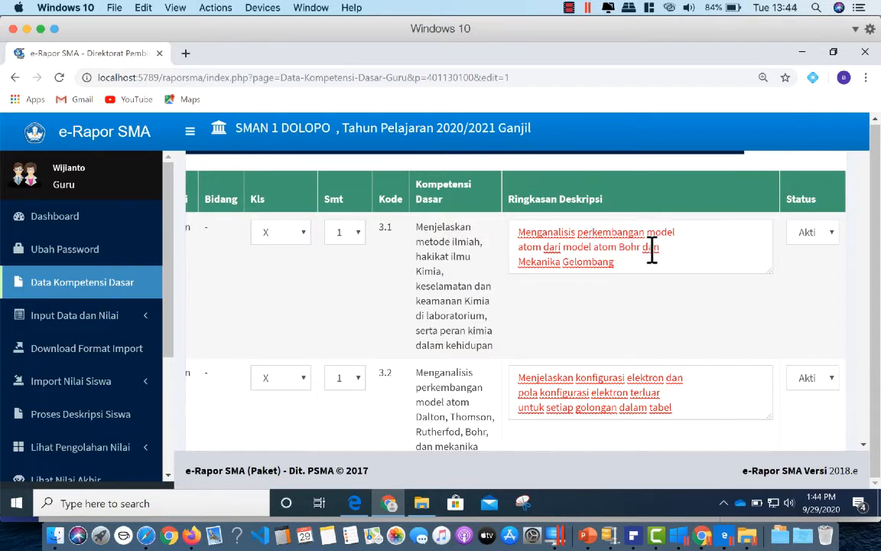
click(544, 247)
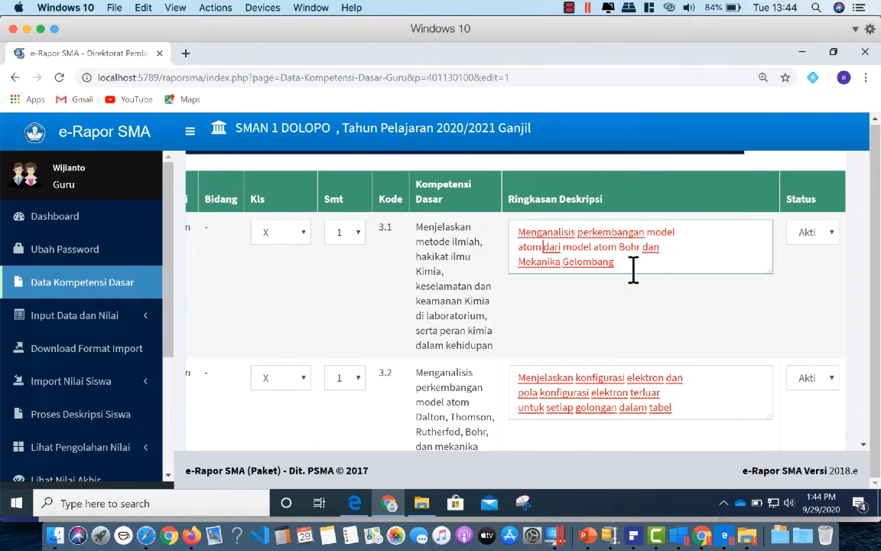
shift+click(651, 274)
key(BackSpace)
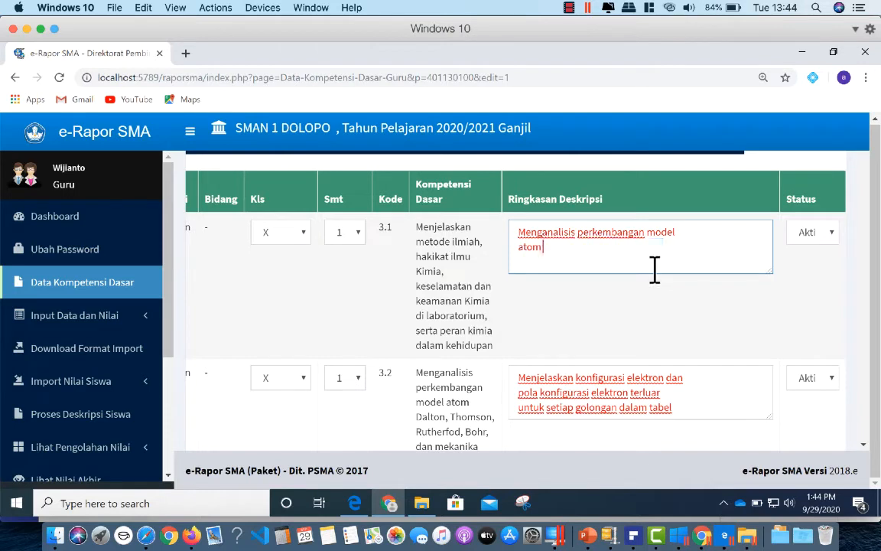
- Remove "elektron terluar untuk setiap golongan dalam tabel" from the description of class X competency 3.2
scroll(652, 269, down, 3)
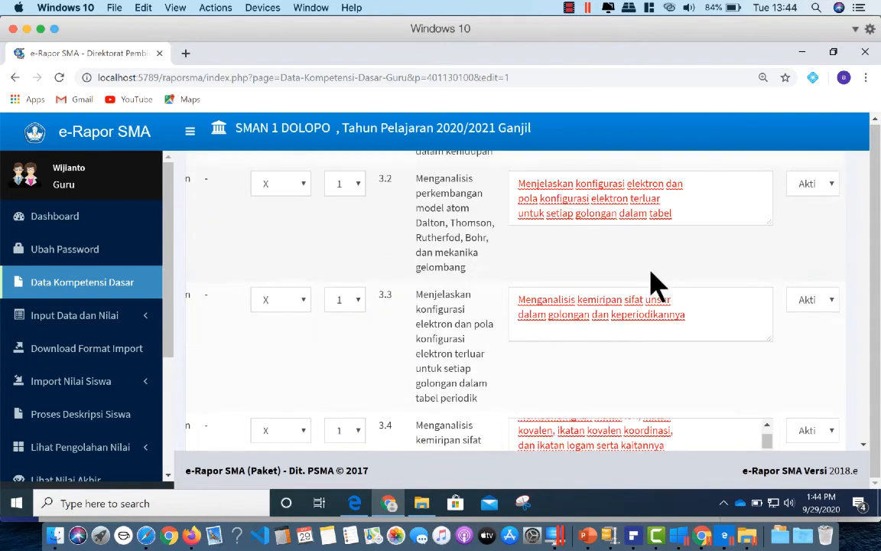
scroll(655, 286, up, 2)
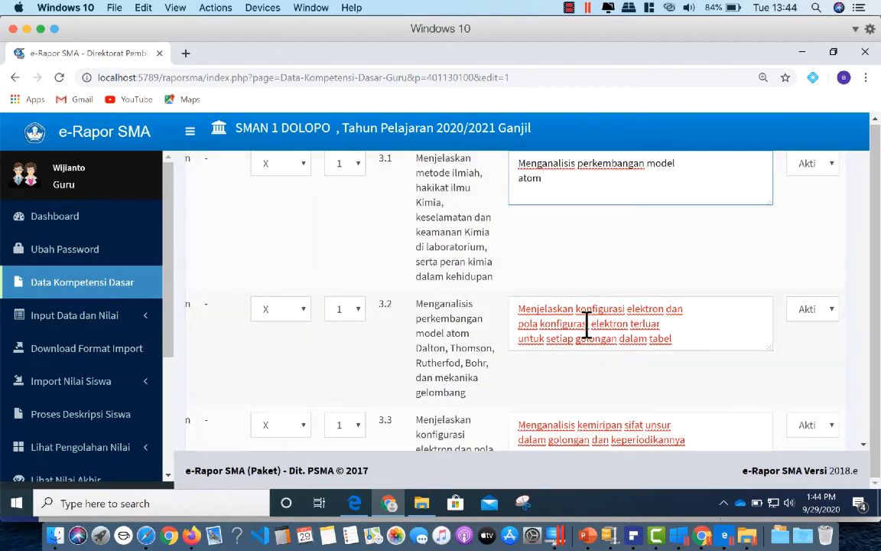
drag(585, 329, 687, 346)
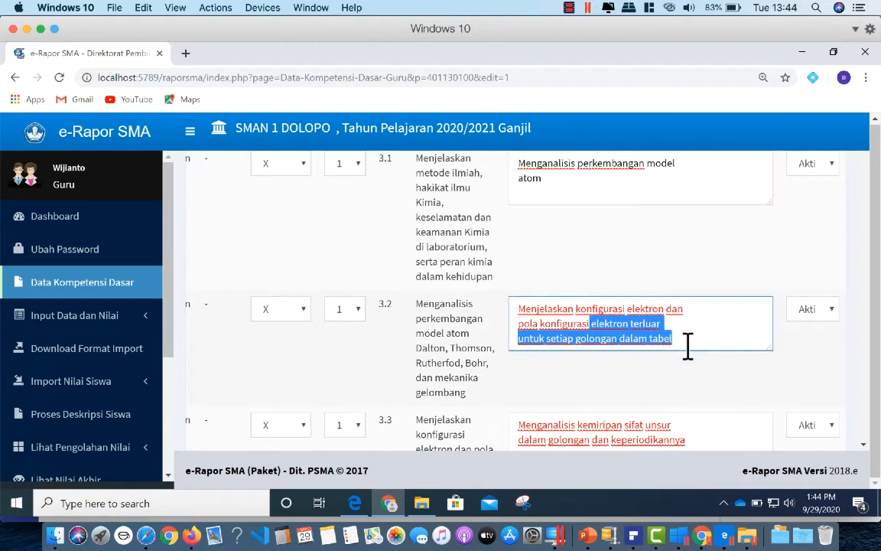
- Change the description of class X competency 3.3 to "Menganalisis kemiripan sifat unsur dalam golongan priode"
scroll(650, 352, down, 3)
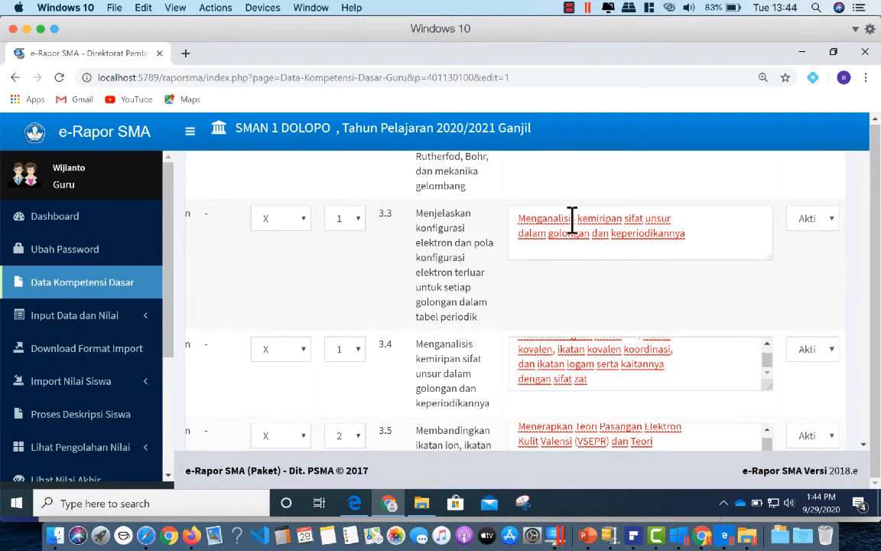
drag(624, 220, 645, 218)
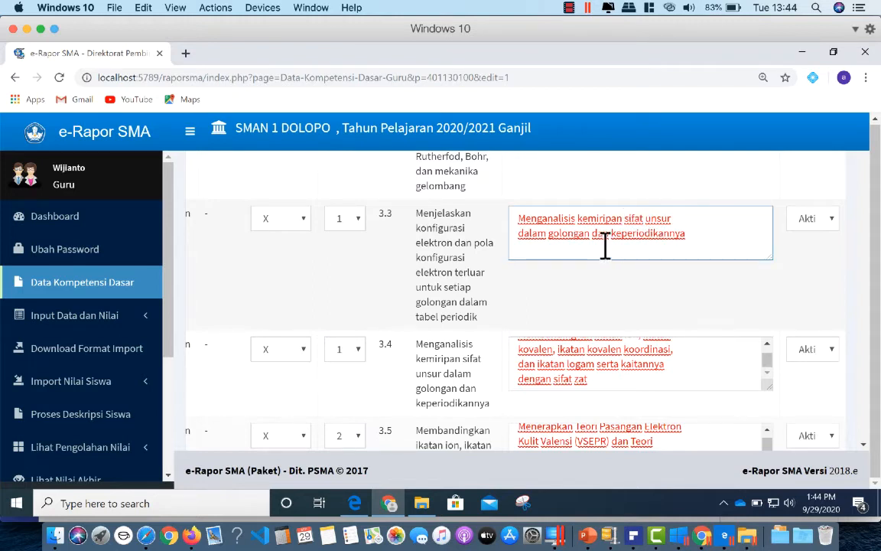
drag(590, 234, 754, 232)
text(prio)
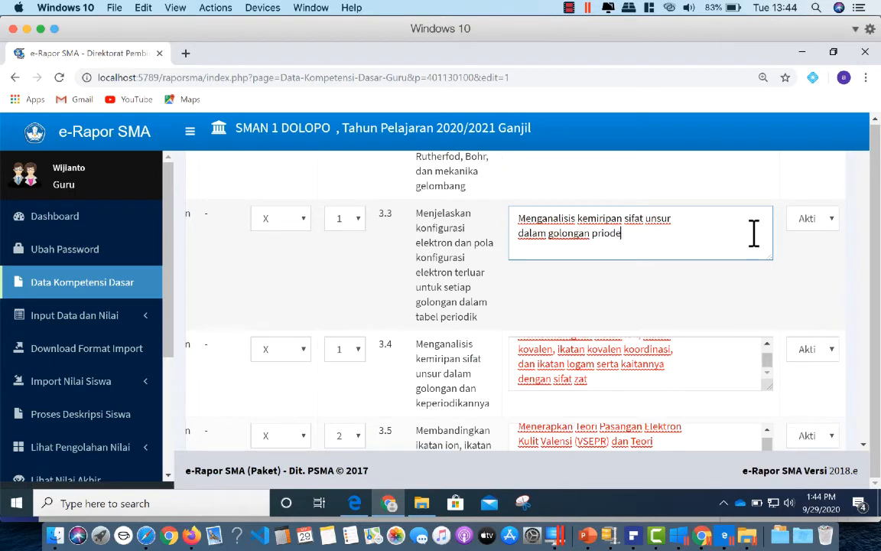
click(670, 304)
- Shorten the description of class X competency 3.4 to "Membandingkan ikatan ion, ikatan kovalen, ikatan kovalen"
scroll(669, 298, down, 3)
scroll(649, 241, up, 4)
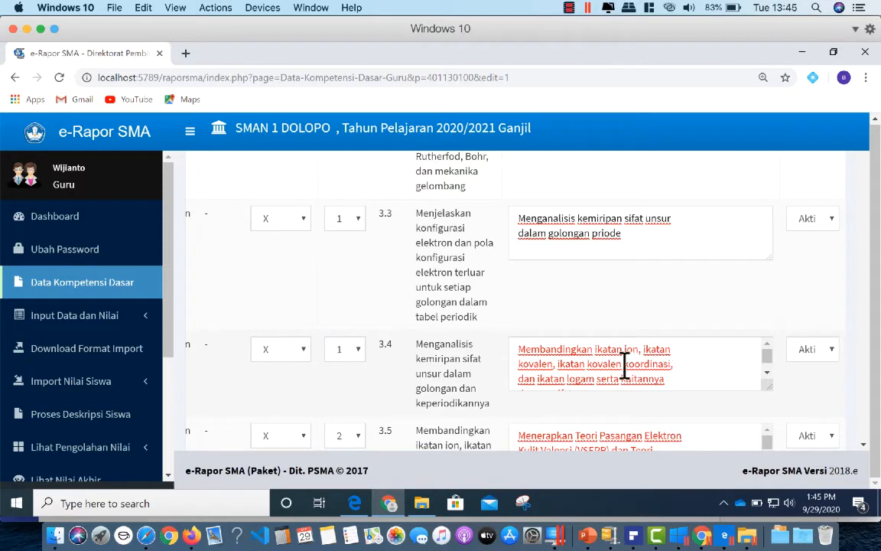
drag(624, 366, 689, 374)
key(BackSpace)
- Shorten the description of class X competency 3.5 to "Menerapkan Teori Pasangan Elektron Kulit Valensi (VSEPR)"
scroll(665, 299, down, 3)
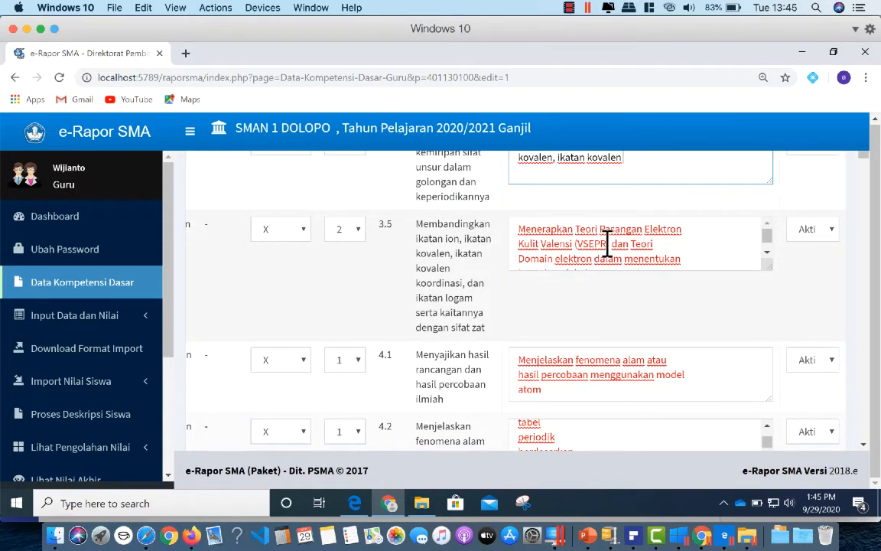
drag(610, 244, 728, 285)
key(BackSpace)
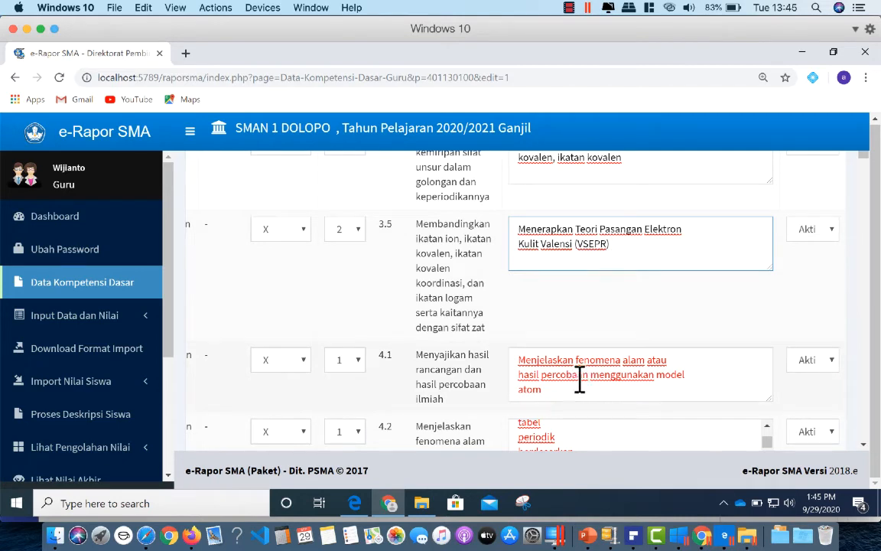
- Shorten the description of class X competency 4.1 to "Menjelaskan fenomena alam atau hasil percobaan"
drag(588, 375, 693, 417)
key(BackSpace)
- Join the broken lines in competency 4.2's description and shorten it to "Menentukan letak suatu unsur dalam tabel periodik"
scroll(626, 358, down, 3)
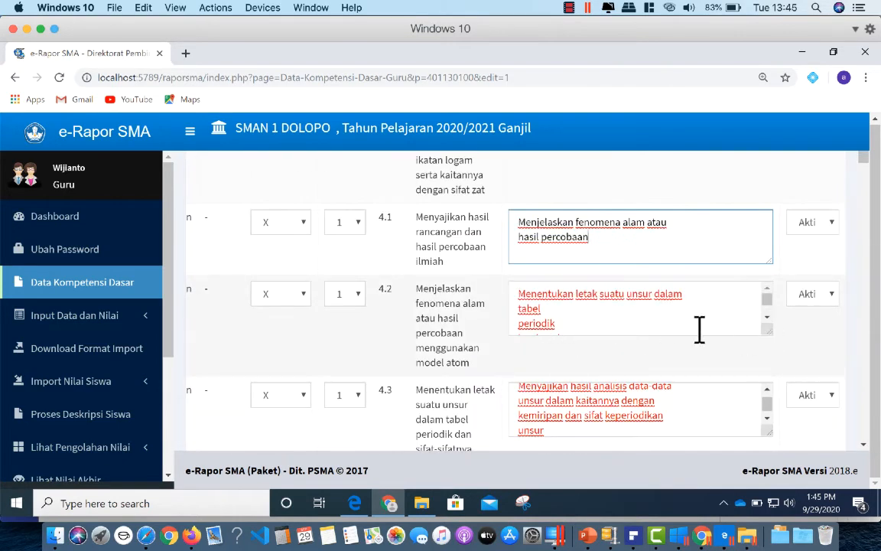
click(587, 310)
key(Delete)
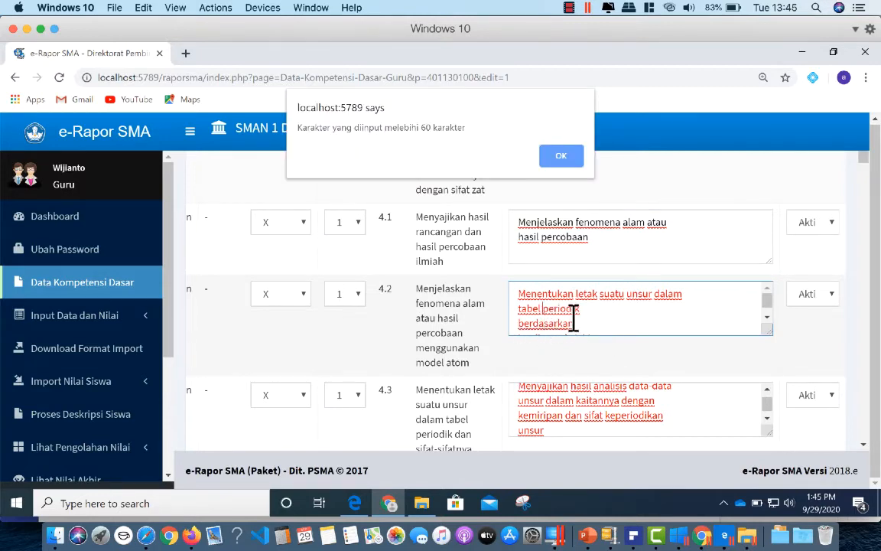
click(561, 155)
drag(583, 309, 636, 364)
key(BackSpace)
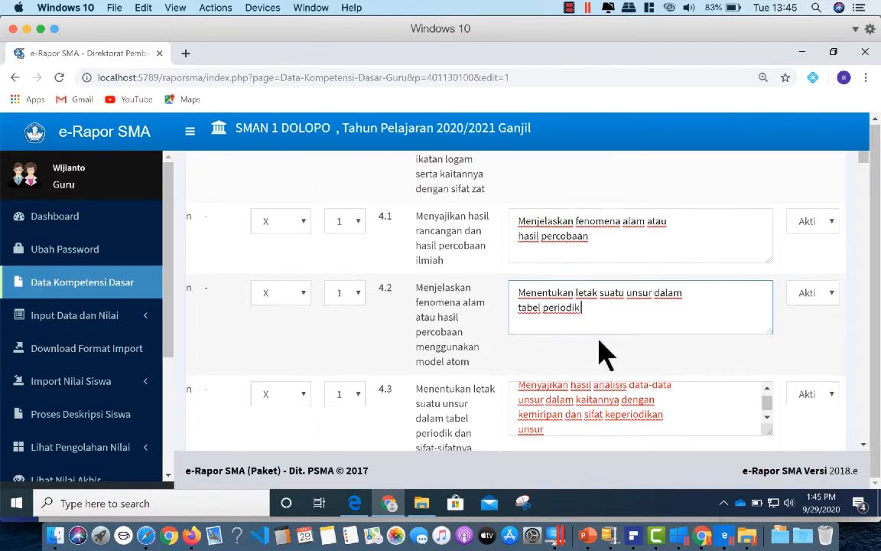
- Shorten the description of class X competency 4.3 to "Menyajikan hasil analisis data-data unsur"
scroll(626, 334, down, 1)
drag(544, 319, 616, 383)
key(BackSpace)
- Cut the end of competency 4.4's description so it reads "Merancang dan melakukan percobaan untuk menunjukkan karakteristik senyawa"
scroll(618, 385, down, 1)
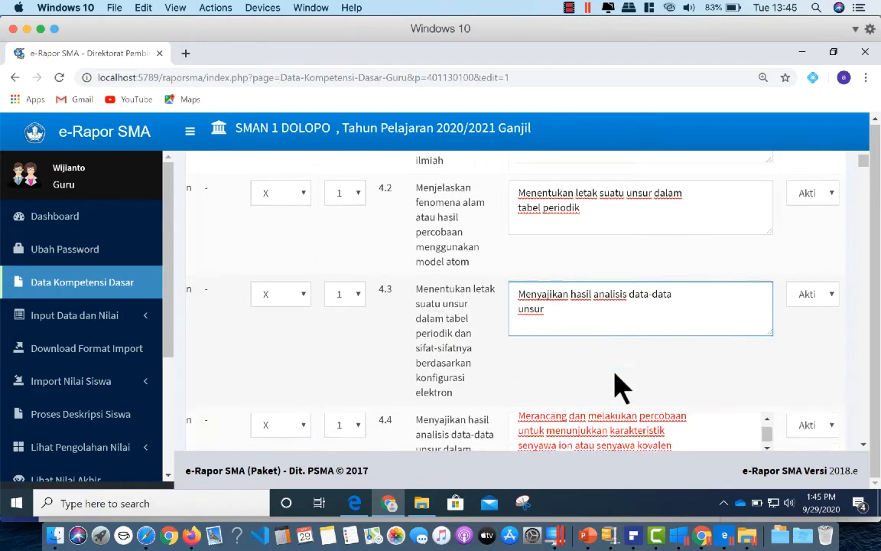
scroll(621, 386, down, 2)
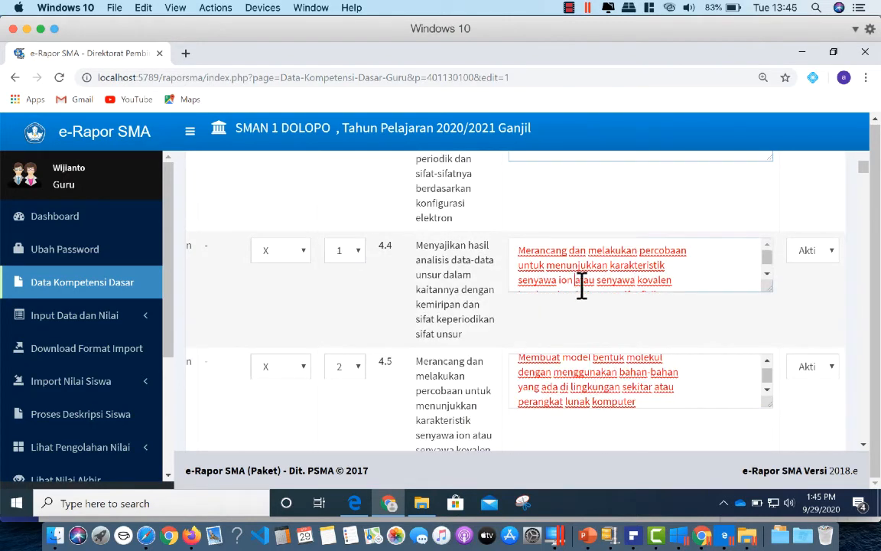
drag(577, 283, 718, 341)
key(BackSpace)
click(562, 153)
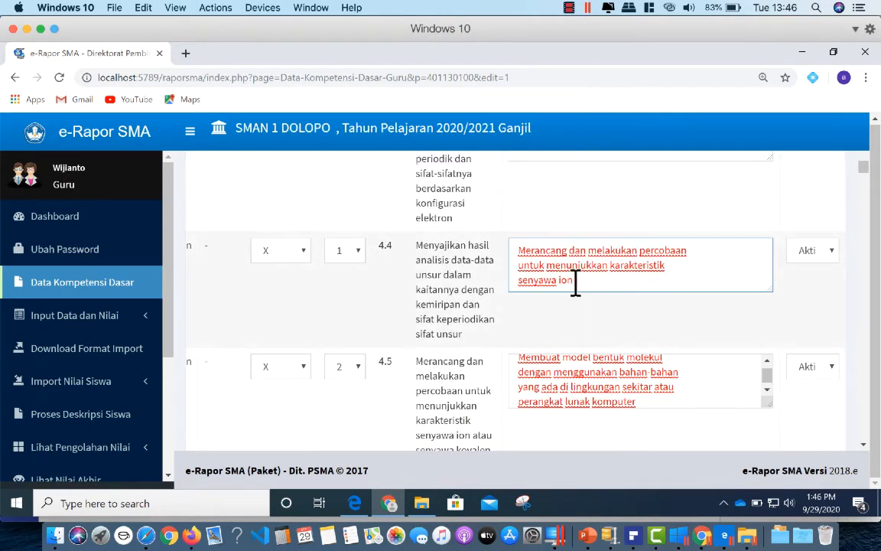
key(BackSpace)
click(562, 156)
drag(557, 283, 588, 284)
key(BackSpace)
click(564, 156)
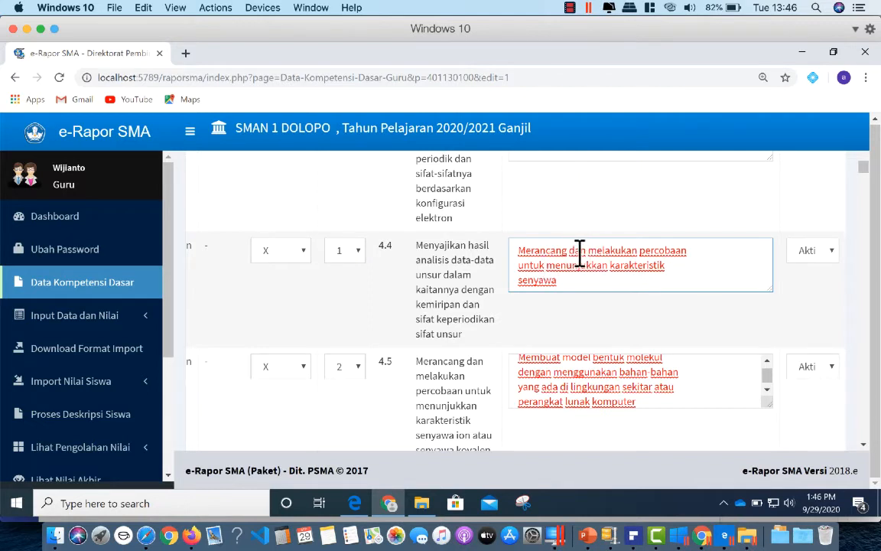
- Remove "dan melakukan" from the description of class X competency 4.4
drag(570, 251, 626, 247)
key(BackSpace)
click(571, 156)
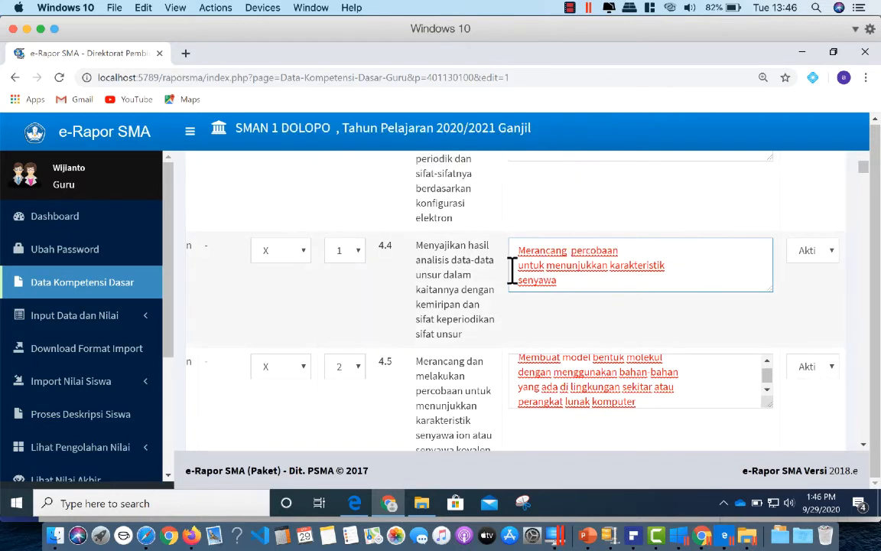
- Remove the line breaks before "untuk" and "senyawa" in competency 4.4's description, keeping the words separated by spaces
click(511, 268)
key(BackSpace)
click(561, 157)
click(520, 282)
key(BackSpace)
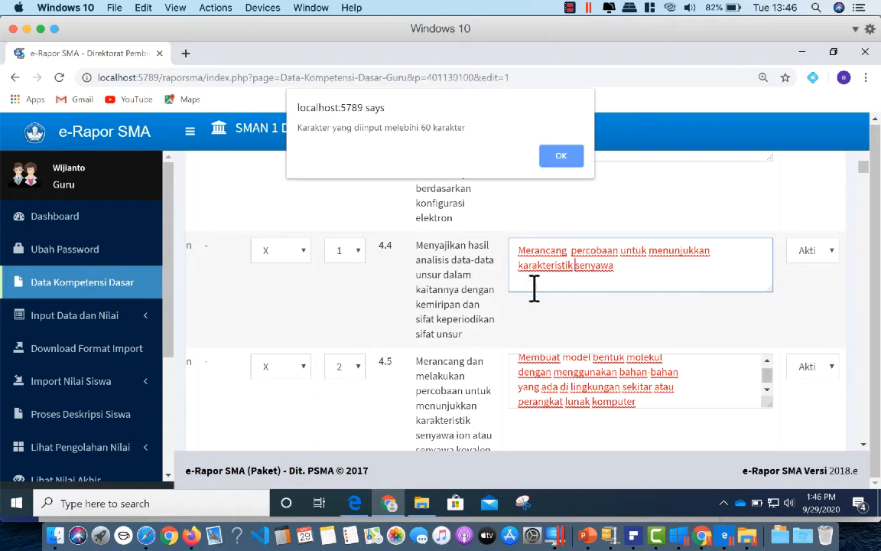
click(562, 156)
click(562, 156)
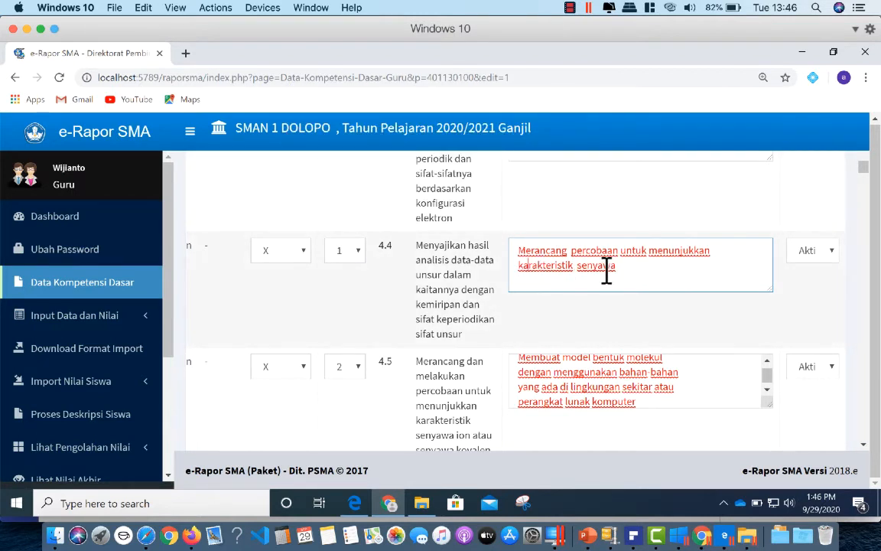
- Remove "karakteristik" from competency 4.4's description so it reads "Merancang percobaan untuk menunjukkan senyawa"
click(513, 270)
key(BackSpace)
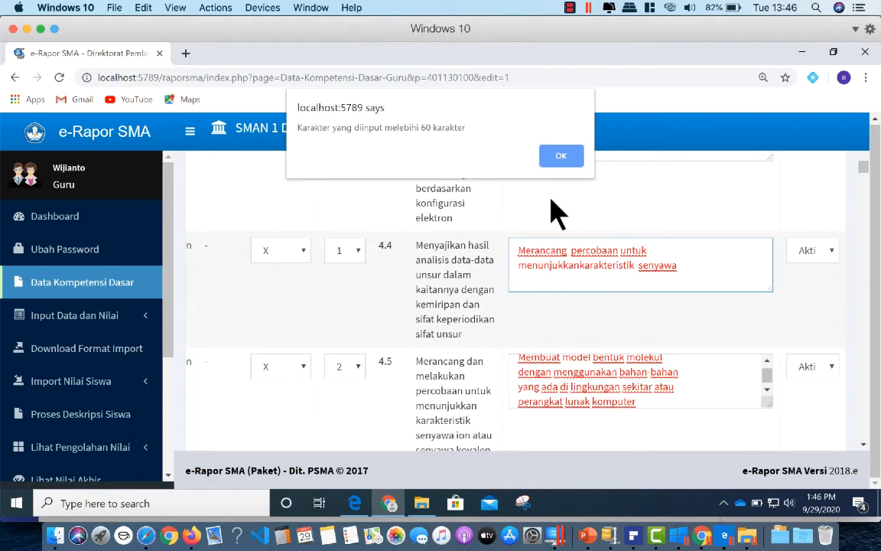
key(Return)
key(Return)
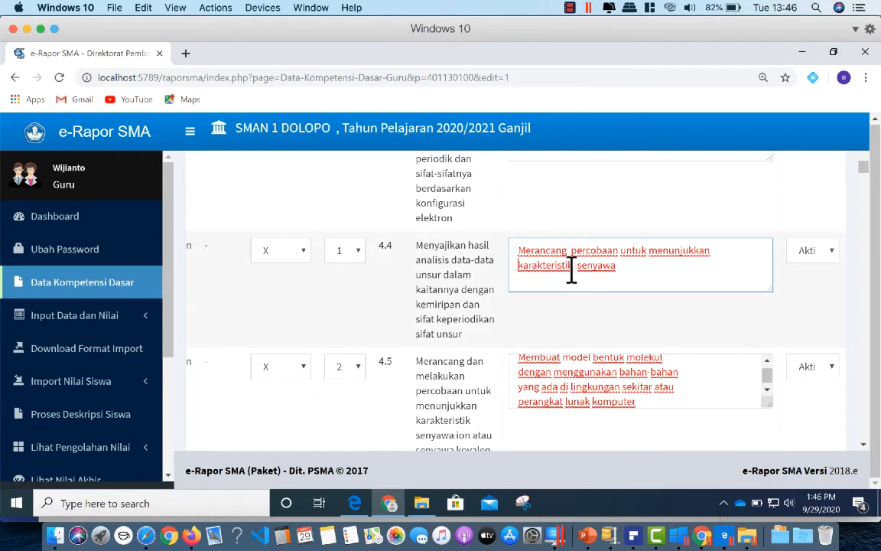
drag(572, 266, 508, 277)
key(BackSpace)
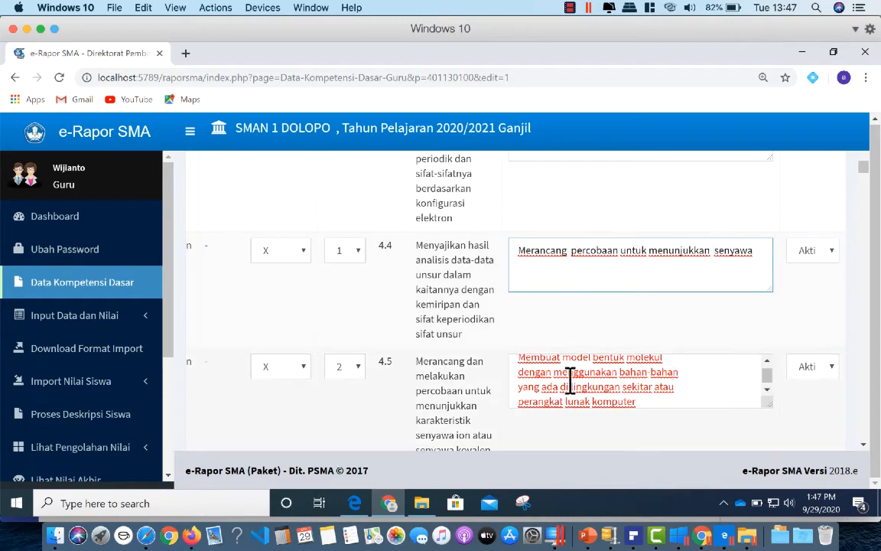
- Shorten the description of class X competency 4.5 to "Membuat model bentuk molekul"
drag(520, 373, 673, 424)
key(BackSpace)
scroll(667, 421, down, 4)
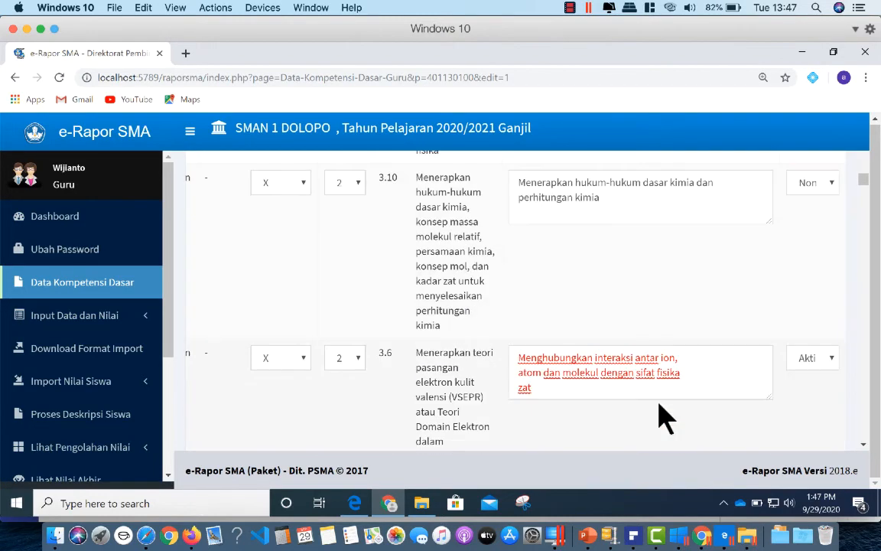
scroll(658, 402, up, 1)
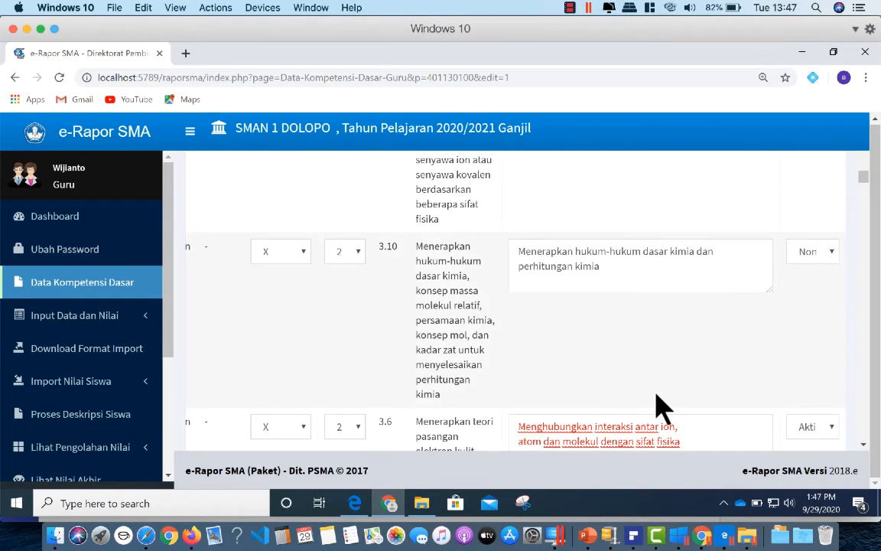
scroll(662, 407, up, 3)
- Shorten the description of class X competency 3.6 to "Menghubungkan interaksi antar ion, atom dan molekul"
scroll(662, 408, down, 4)
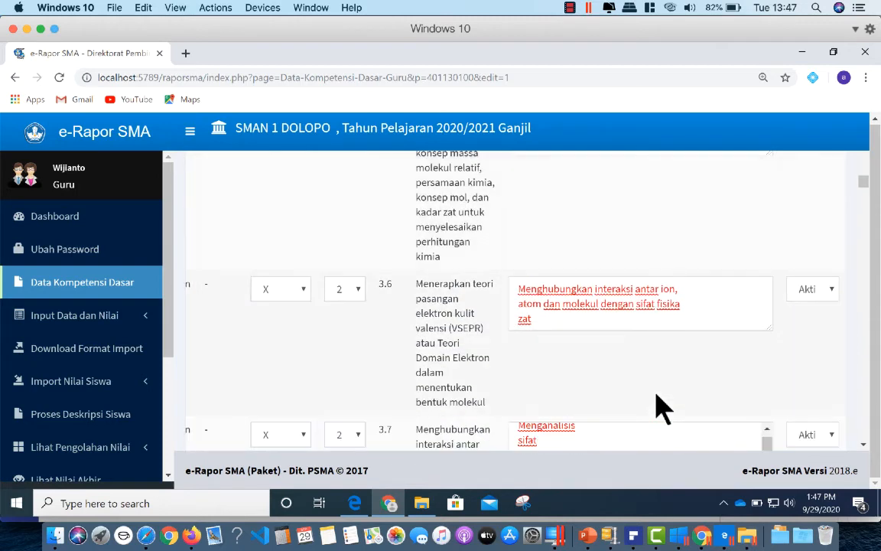
drag(601, 304, 684, 379)
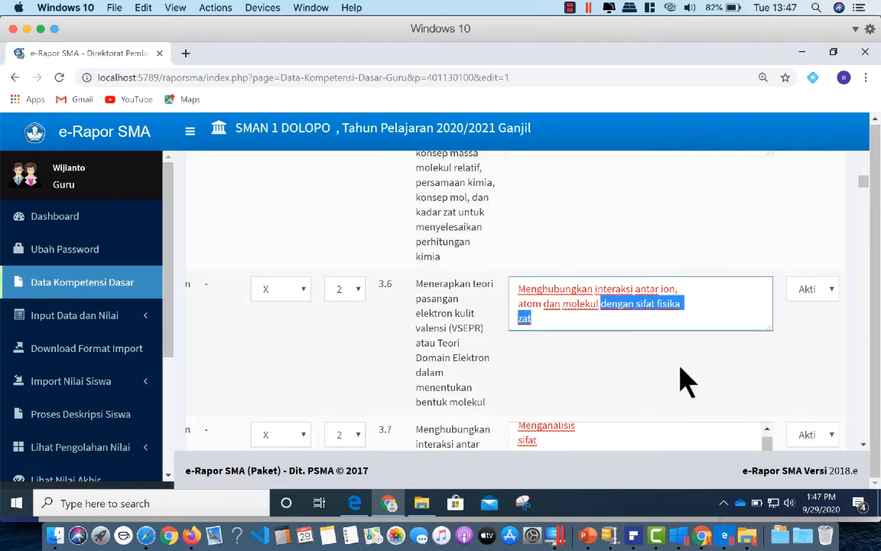
key(BackSpace)
- Remove "listriknya" from the end of class X competency 3.7's description, "Menganalisis sifat larutan berdasarkan daya hantar"
scroll(655, 383, down, 4)
scroll(565, 325, up, 2)
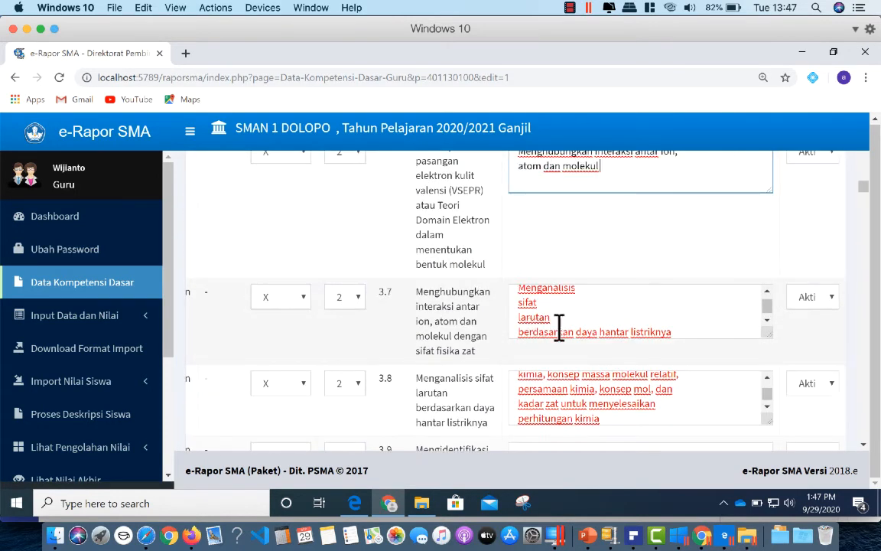
drag(632, 331, 720, 330)
key(BackSpace)
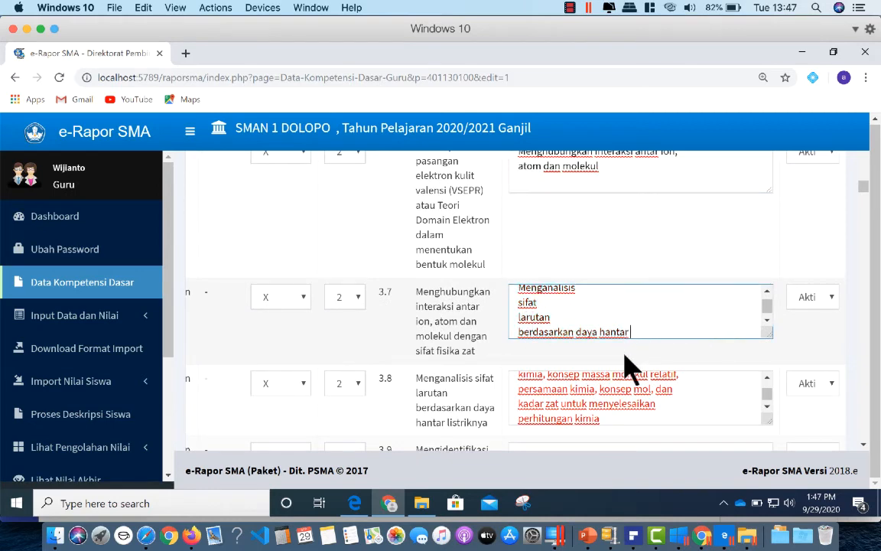
- Shorten the description of class X competency 3.8 to "Menerapkan hukum-hukum dasar kimia, konsep mol"
scroll(627, 367, down, 3)
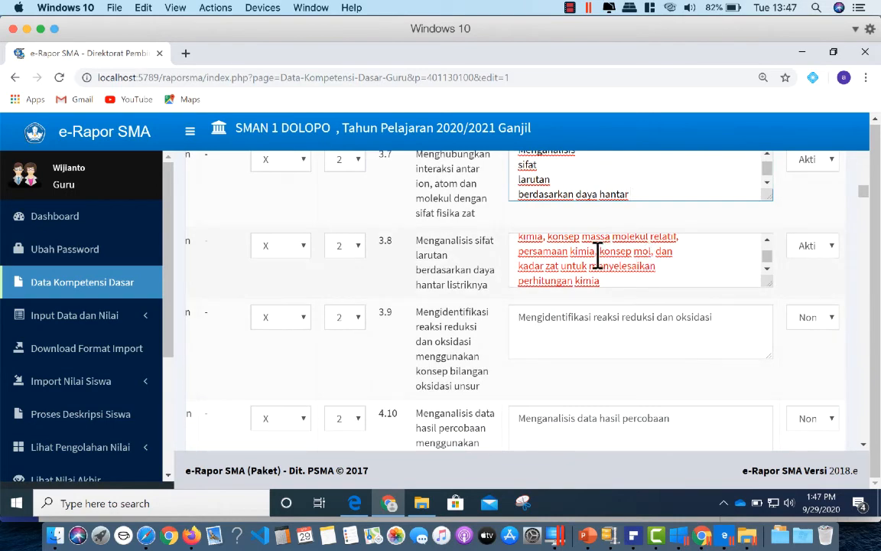
click(669, 325)
click(558, 155)
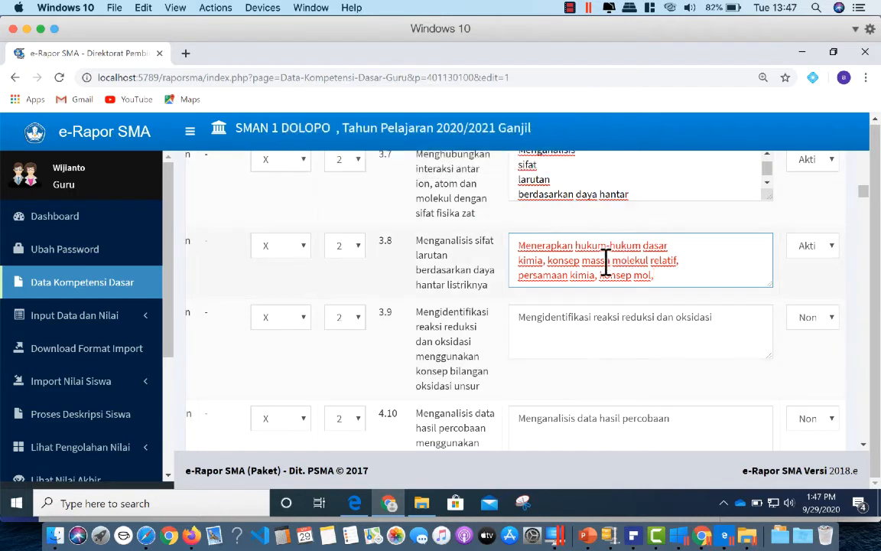
drag(680, 261, 690, 277)
key(BackSpace)
click(563, 154)
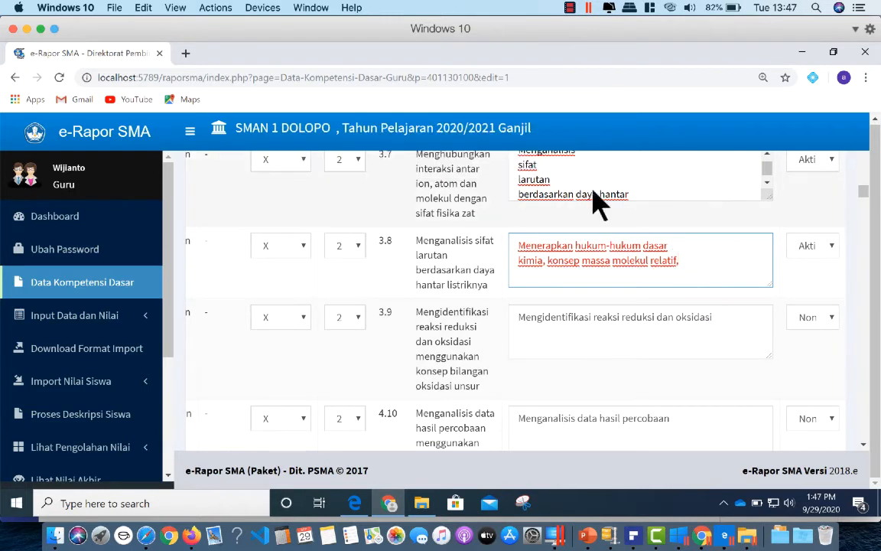
drag(584, 261, 728, 262)
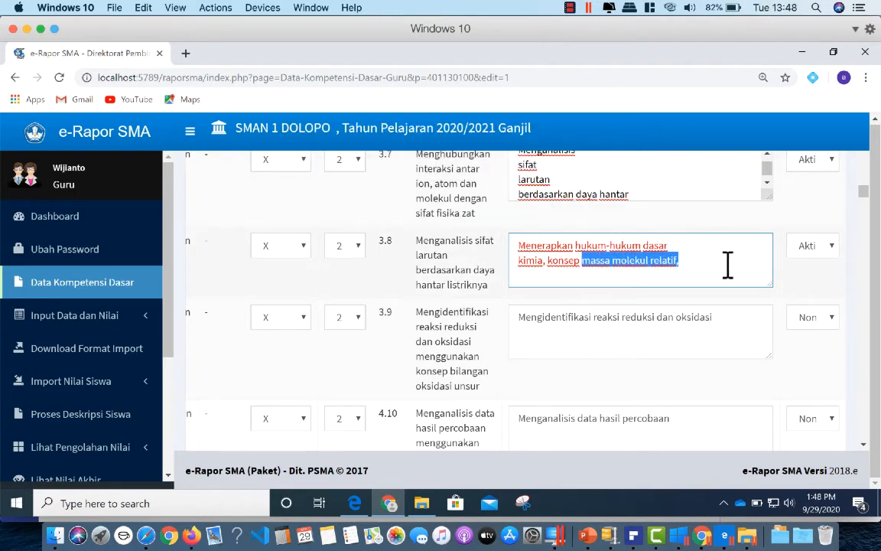
text(mol)
- Shorten the description of class X competency 4.6 to "Menerapkan prinsip interaksi antar ion, atom dan molekul"
scroll(640, 351, down, 5)
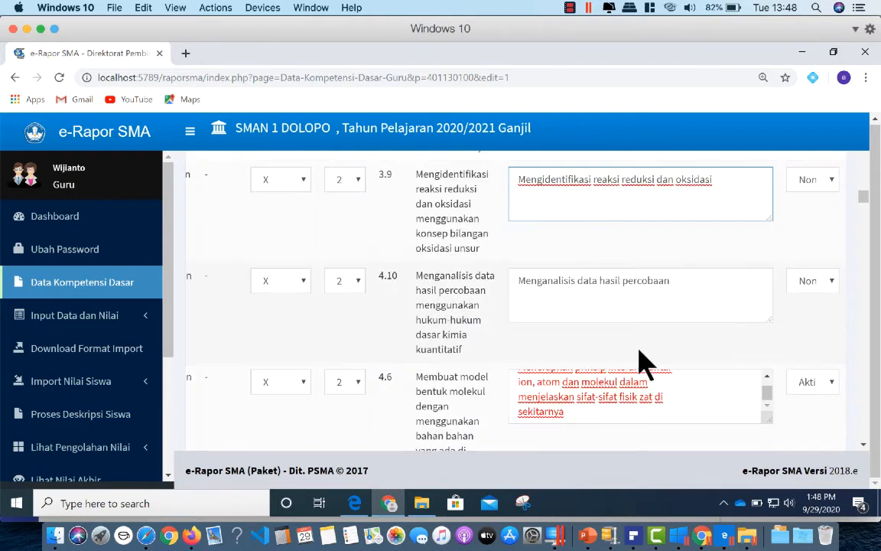
scroll(618, 272, up, 1)
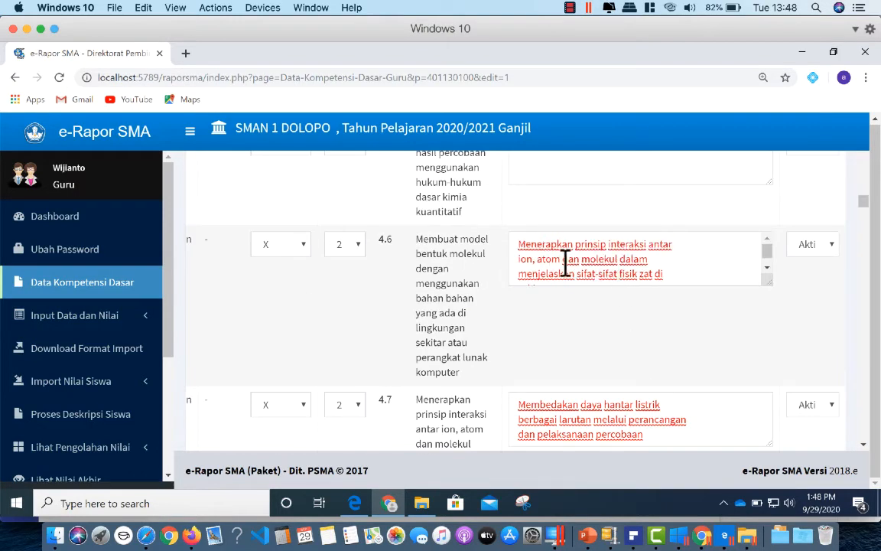
drag(618, 264, 732, 330)
key(BackSpace)
- Shorten the description of class X competency 4.7 to "Membedakan daya hantar listrik berbagai larutan"
scroll(681, 337, down, 1)
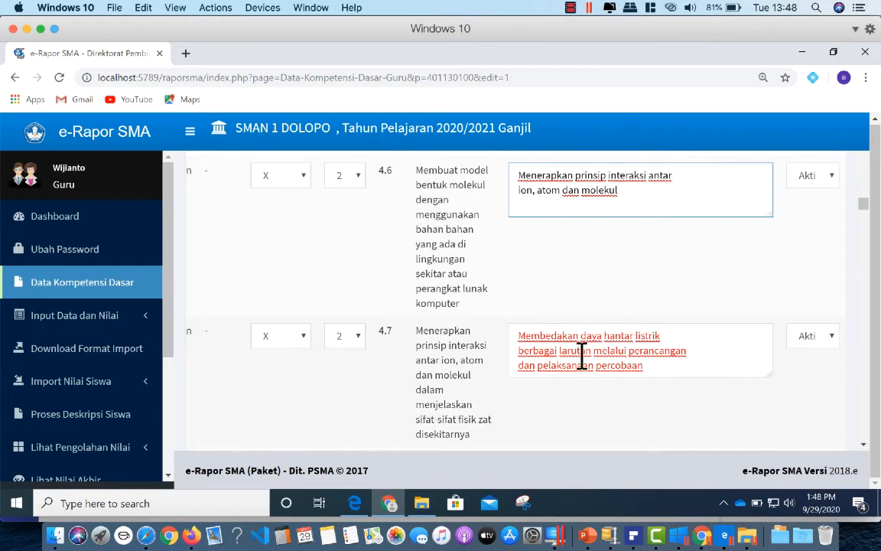
drag(594, 351, 632, 366)
key(BackSpace)
- Shorten the description of class X competency 4.8 to "Menganalisis hasil percobaan menggunakan hukum dasar"
scroll(649, 404, down, 2)
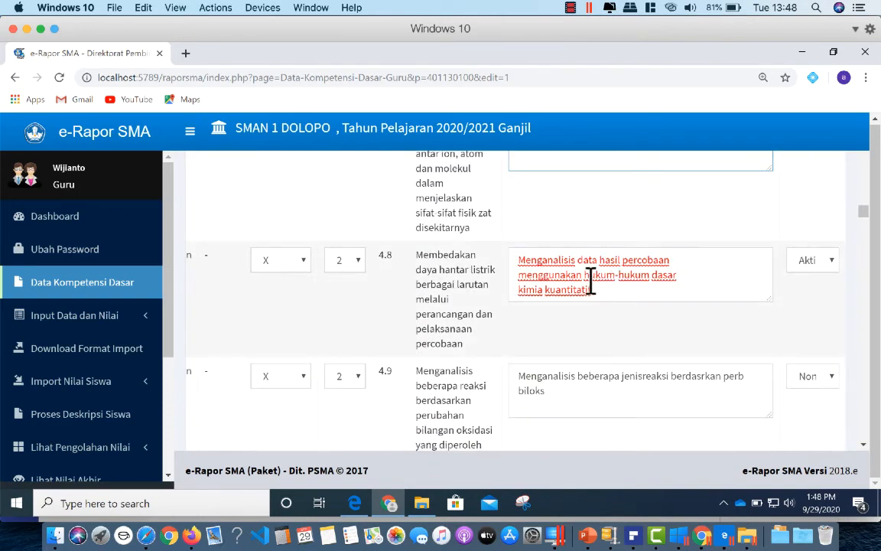
drag(520, 291, 584, 282)
key(BackSpace)
key(Return)
key(BackSpace)
- Look over the edited Kimia competency list and save all the changes
scroll(604, 331, down, 3)
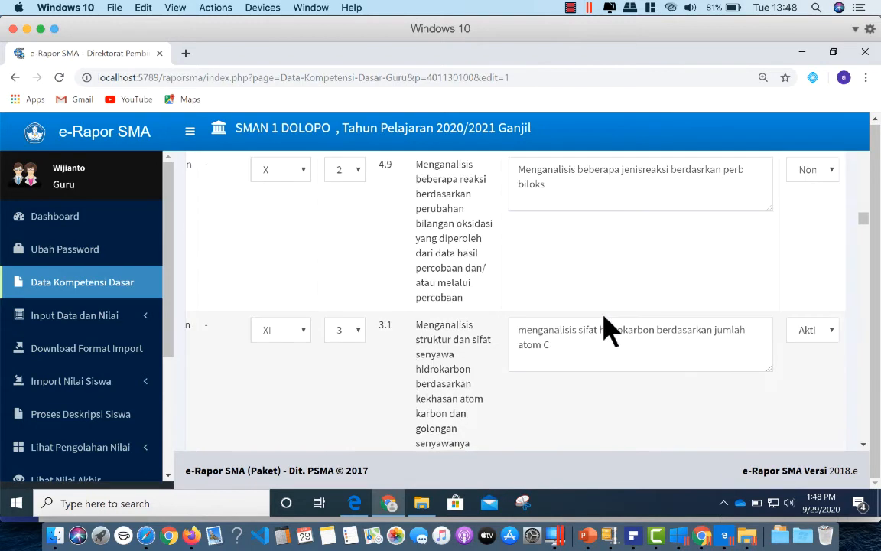
scroll(604, 330, up, 1)
scroll(604, 316, up, 20)
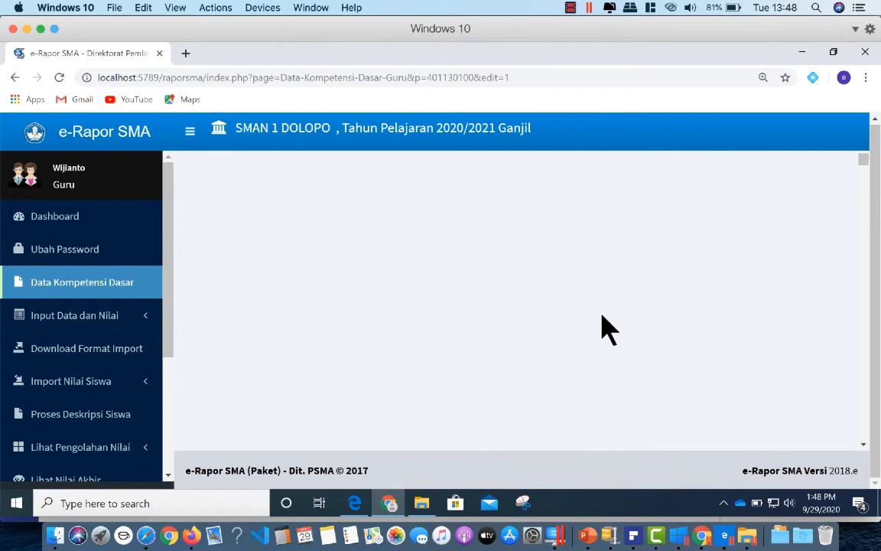
scroll(606, 313, down, 2)
scroll(616, 325, up, 2)
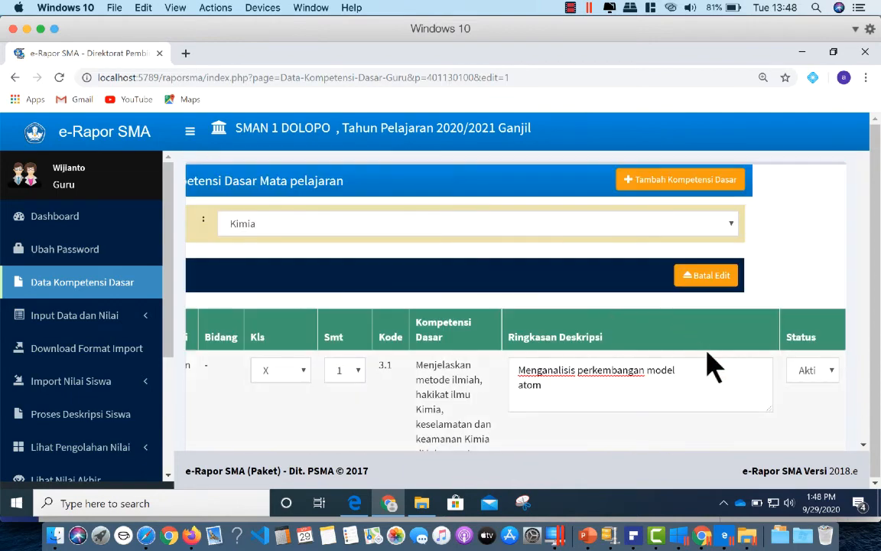
scroll(713, 368, down, 20)
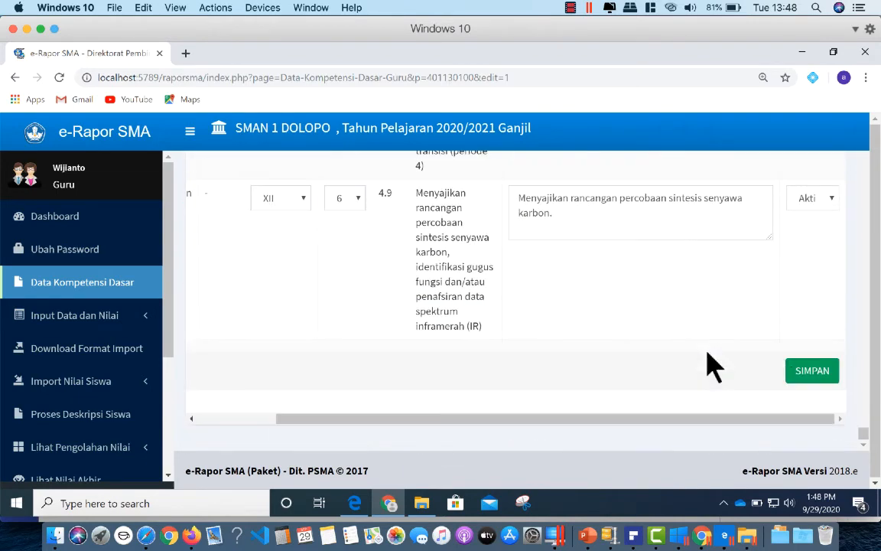
click(813, 372)
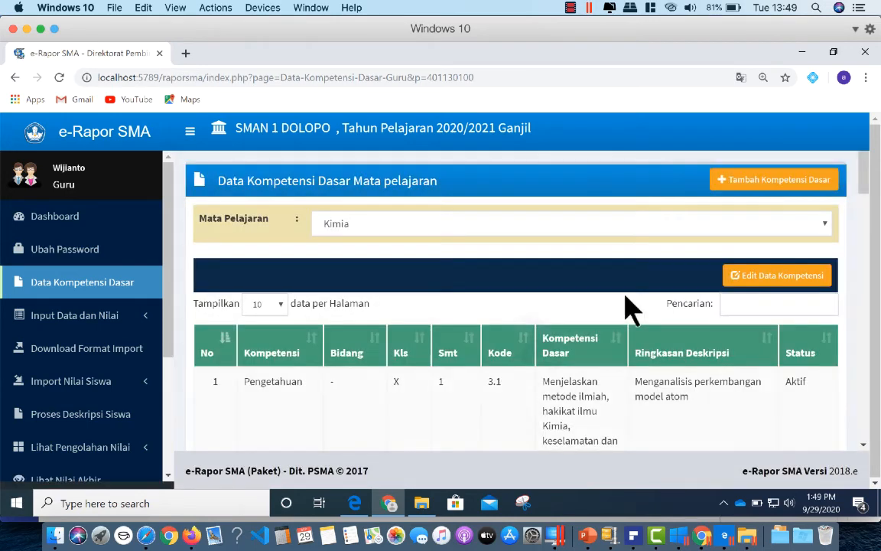
- Review the saved class X descriptions, semesters and statuses on the first page of the Kimia competency list
scroll(629, 308, down, 3)
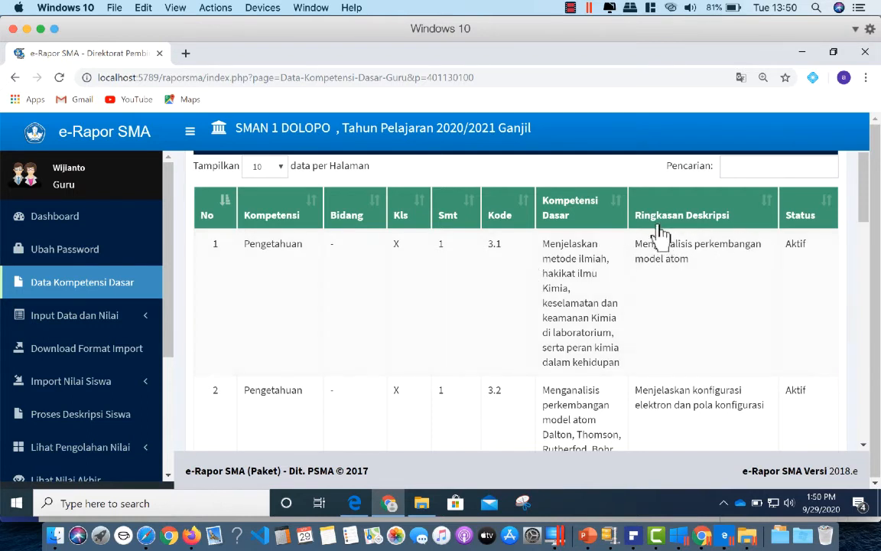
scroll(654, 293, down, 1)
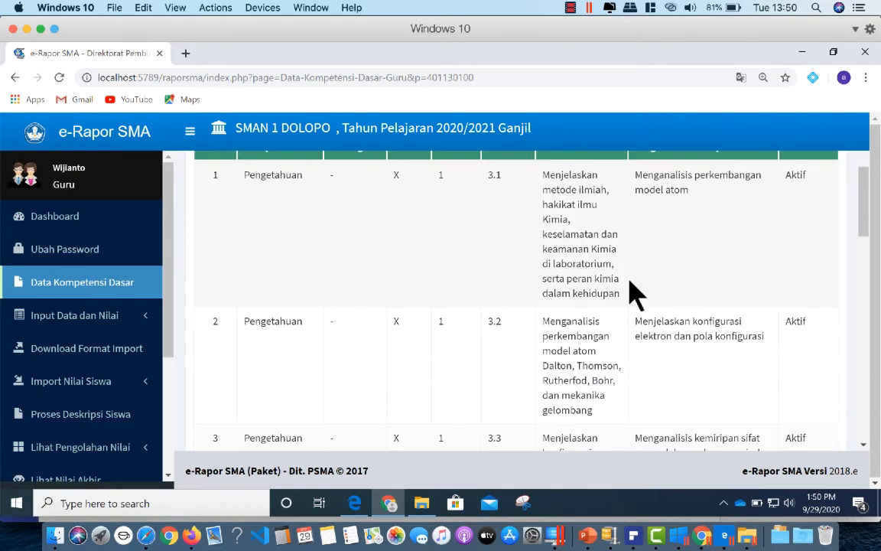
scroll(632, 293, up, 2)
scroll(632, 293, down, 3)
scroll(632, 293, down, 4)
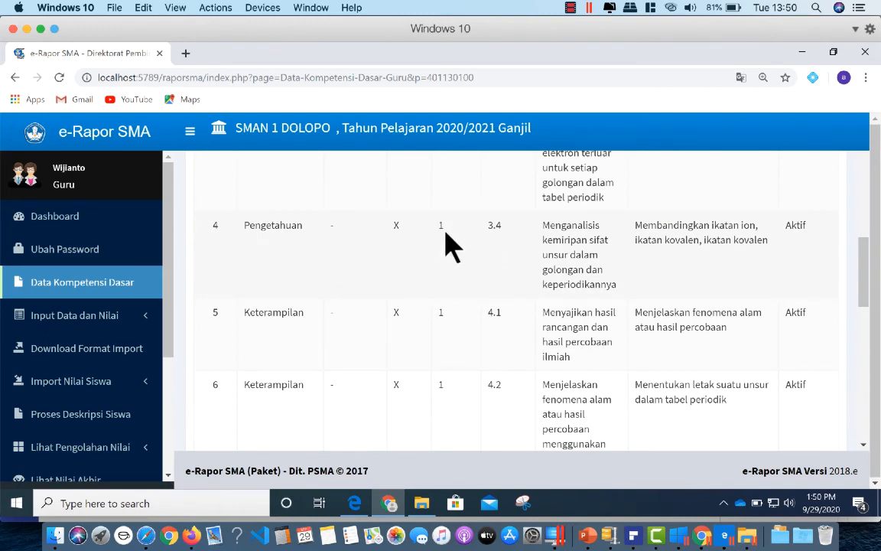
scroll(517, 353, down, 5)
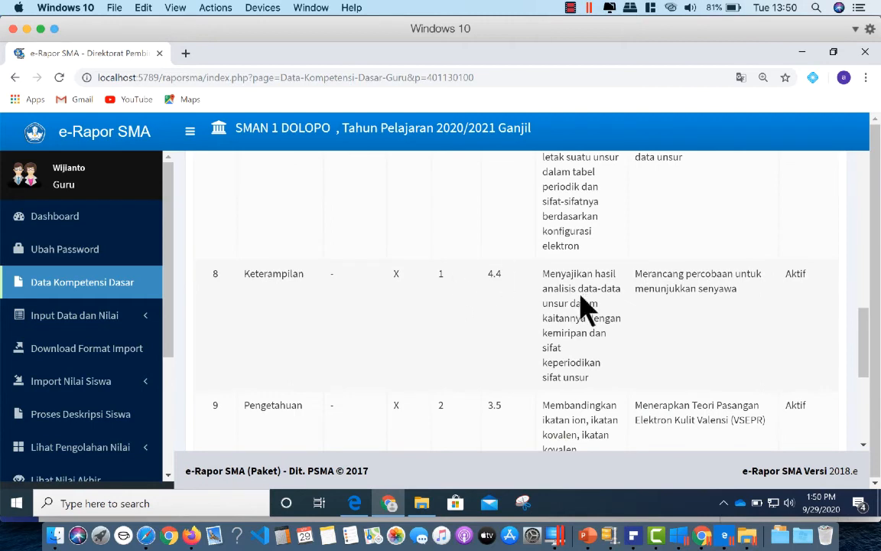
scroll(610, 315, down, 2)
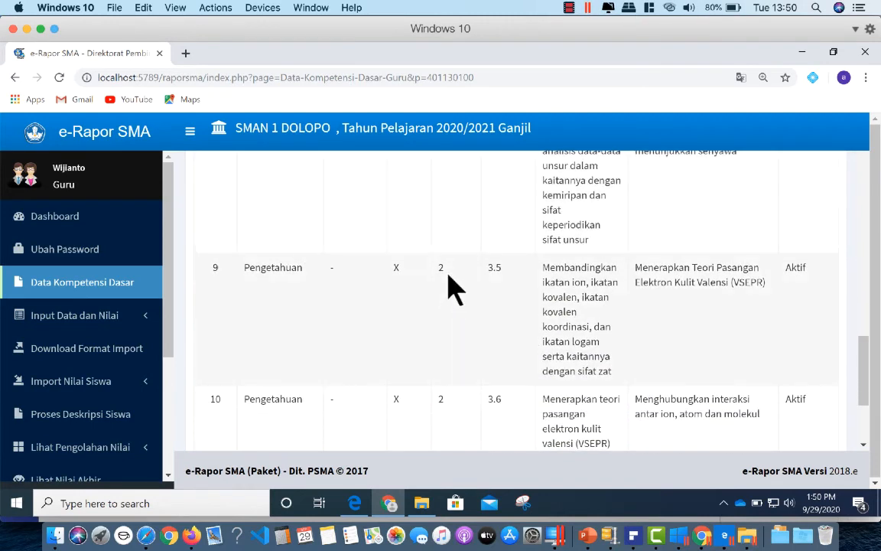
scroll(580, 334, down, 2)
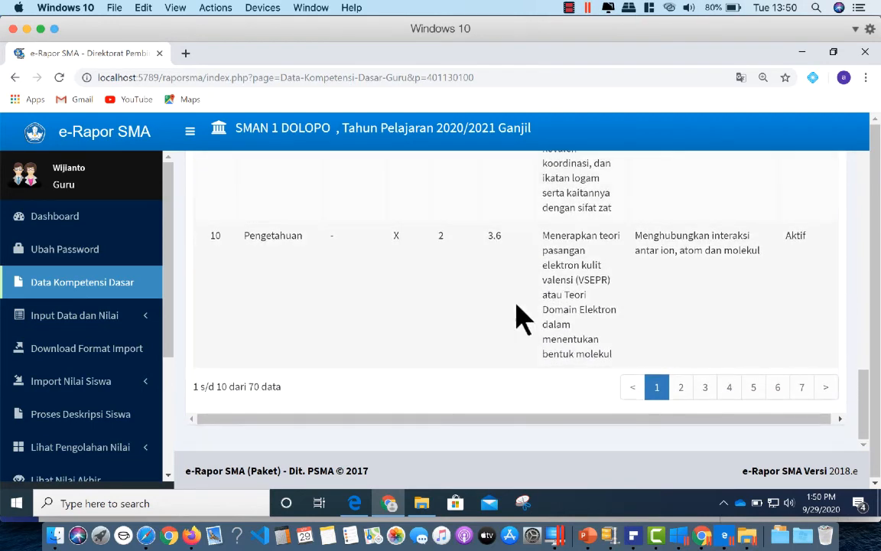
- Show 100 entries per page and check the descriptions and active status of all class X competencies in both semesters
scroll(497, 310, up, 10)
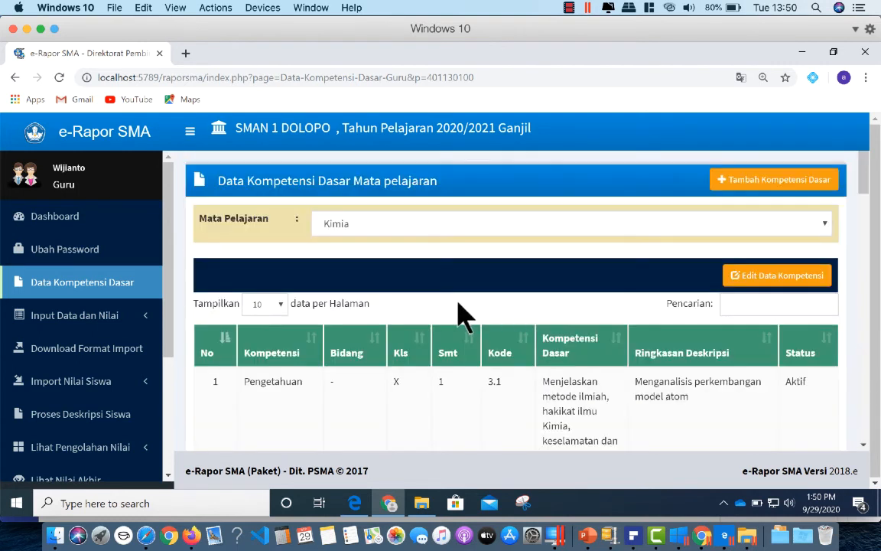
click(278, 306)
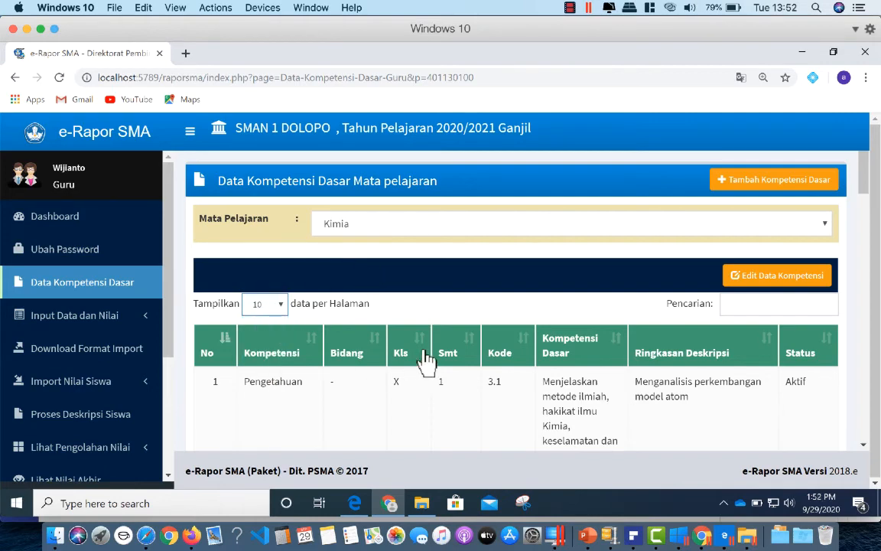
scroll(450, 356, down, 10)
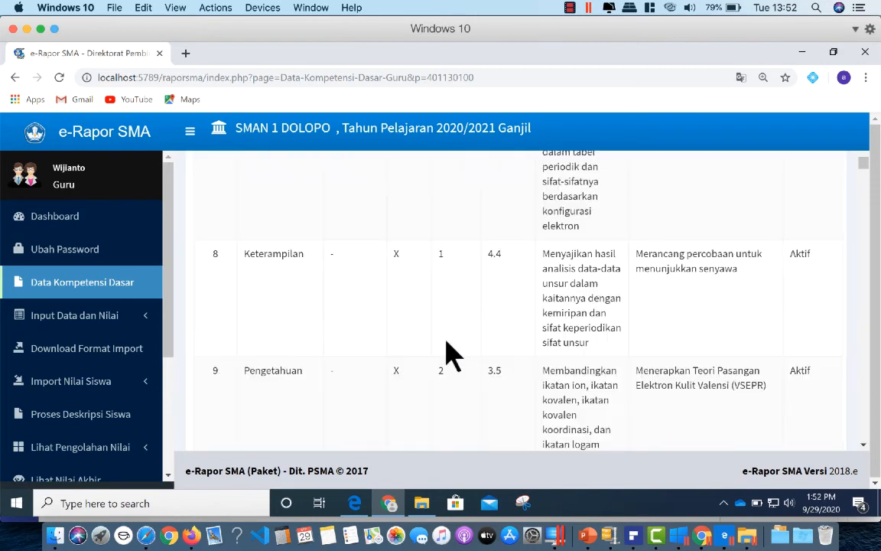
scroll(447, 342, down, 8)
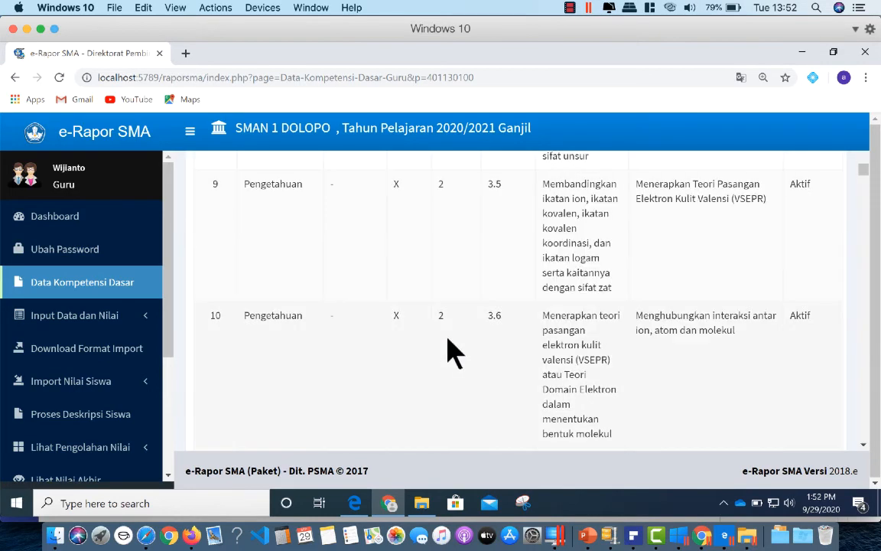
scroll(450, 352, down, 5)
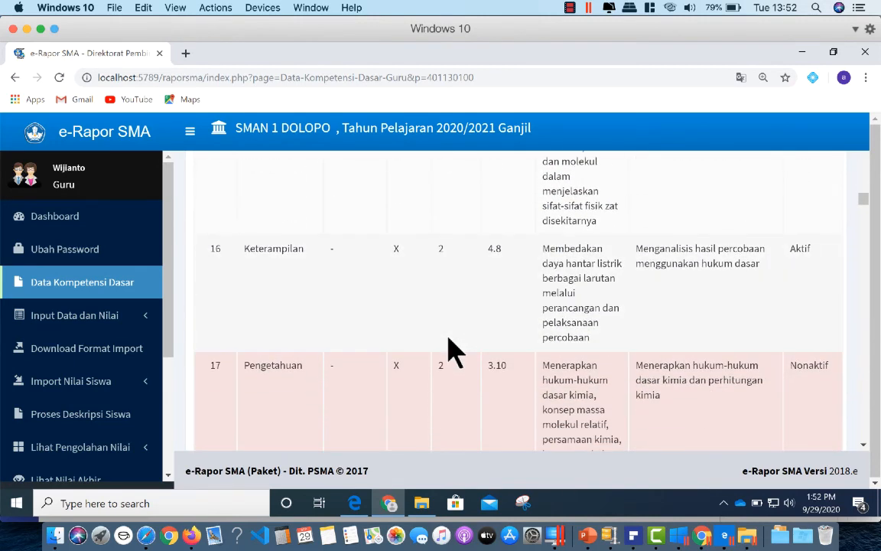
scroll(452, 351, down, 4)
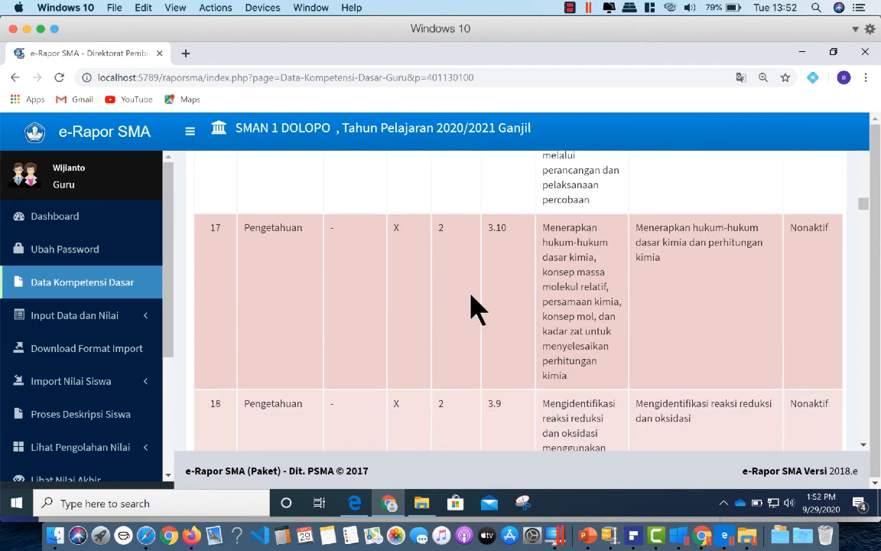
scroll(472, 299, down, 7)
scroll(497, 351, down, 3)
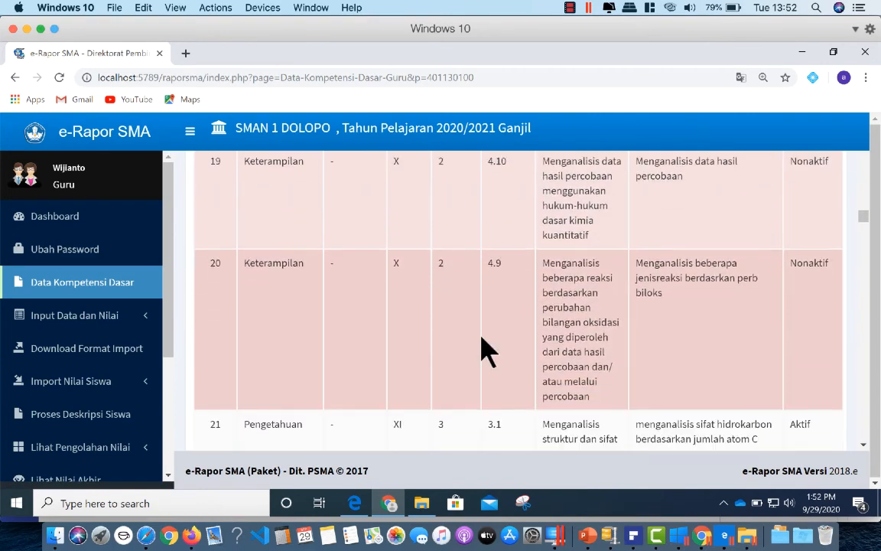
scroll(490, 321, up, 10)
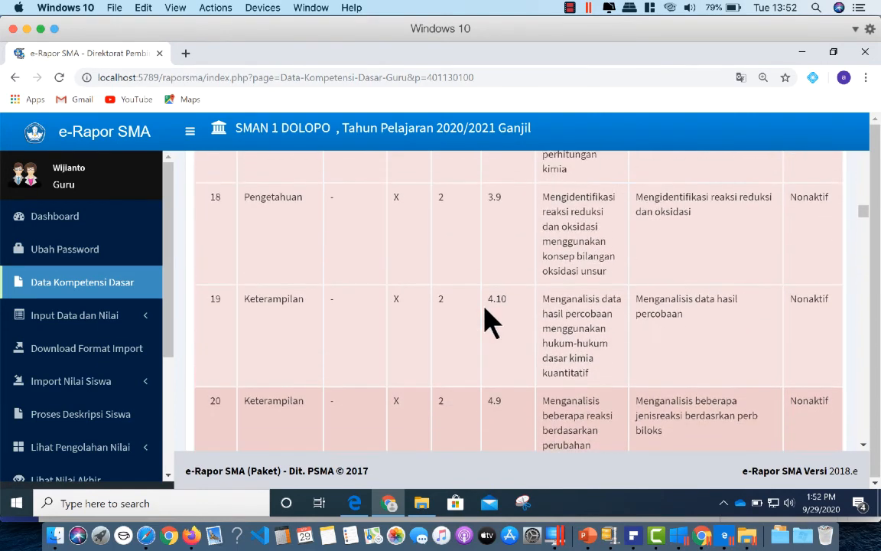
scroll(489, 322, up, 5)
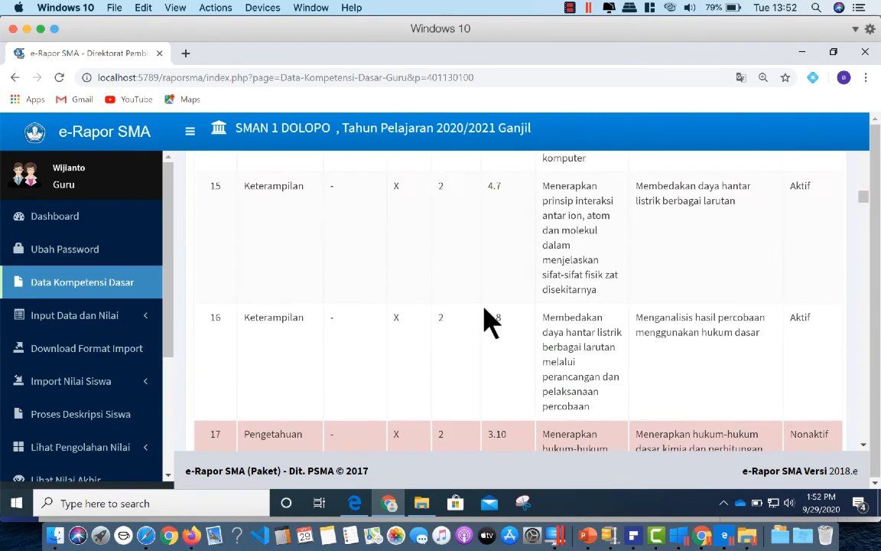
scroll(489, 322, down, 4)
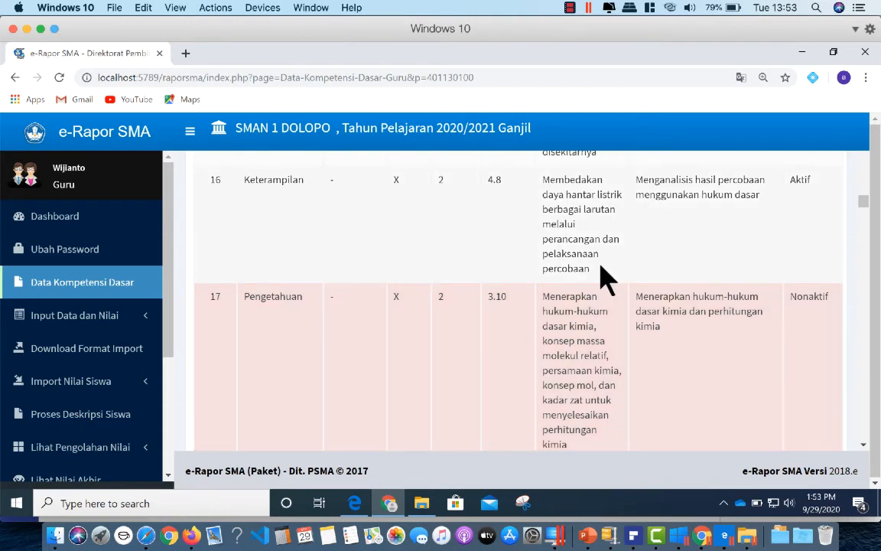
scroll(600, 268, up, 3)
scroll(600, 268, up, 5)
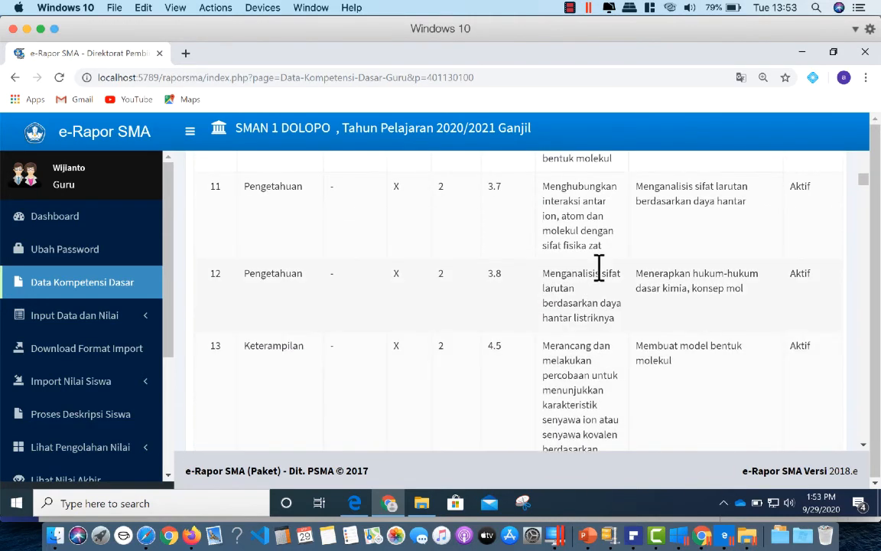
scroll(601, 268, up, 15)
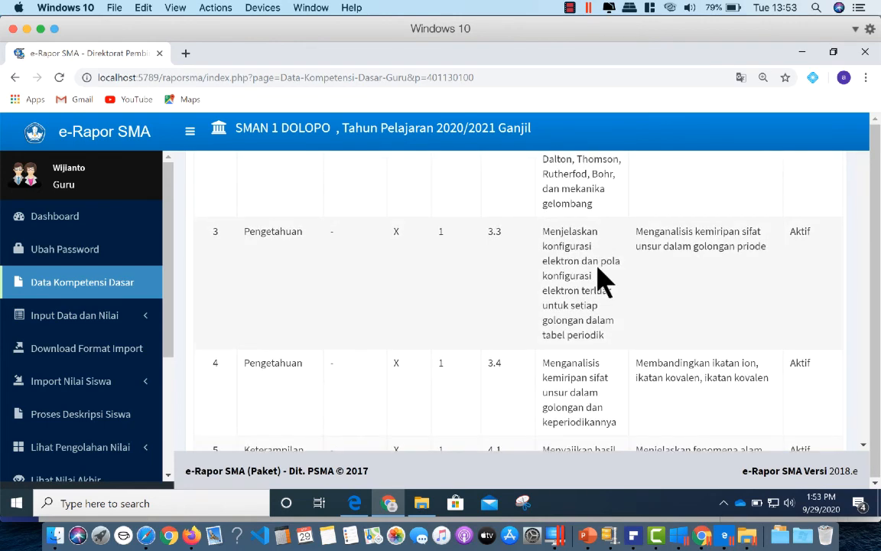
scroll(600, 280, down, 1)
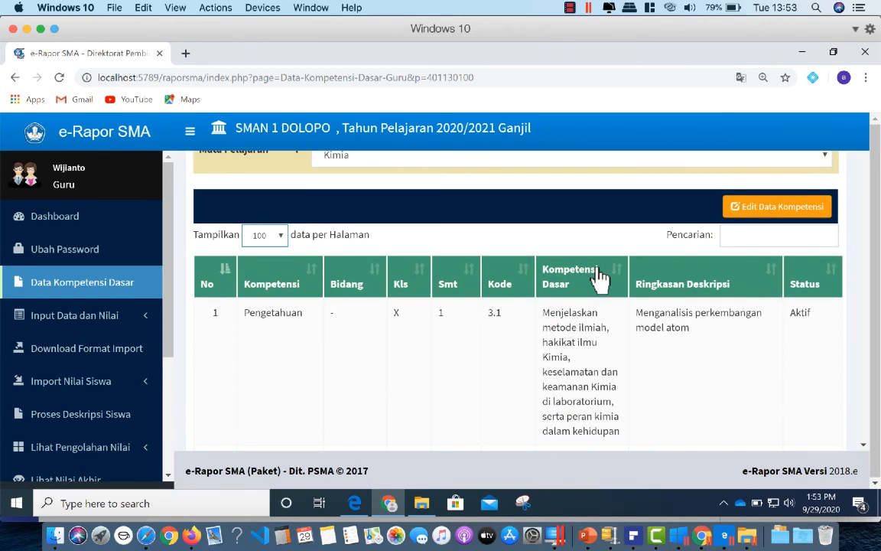